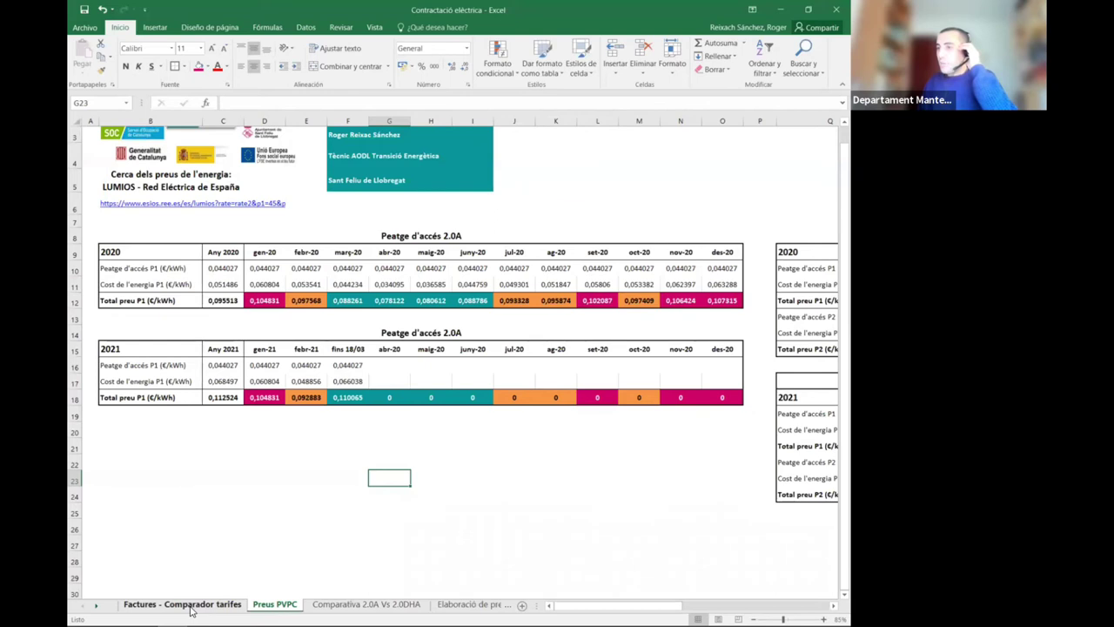
Open the LUMIOS - Red Eléctrica de España link from the Preus PVPC sheet in the browser.
left_click(343, 492)
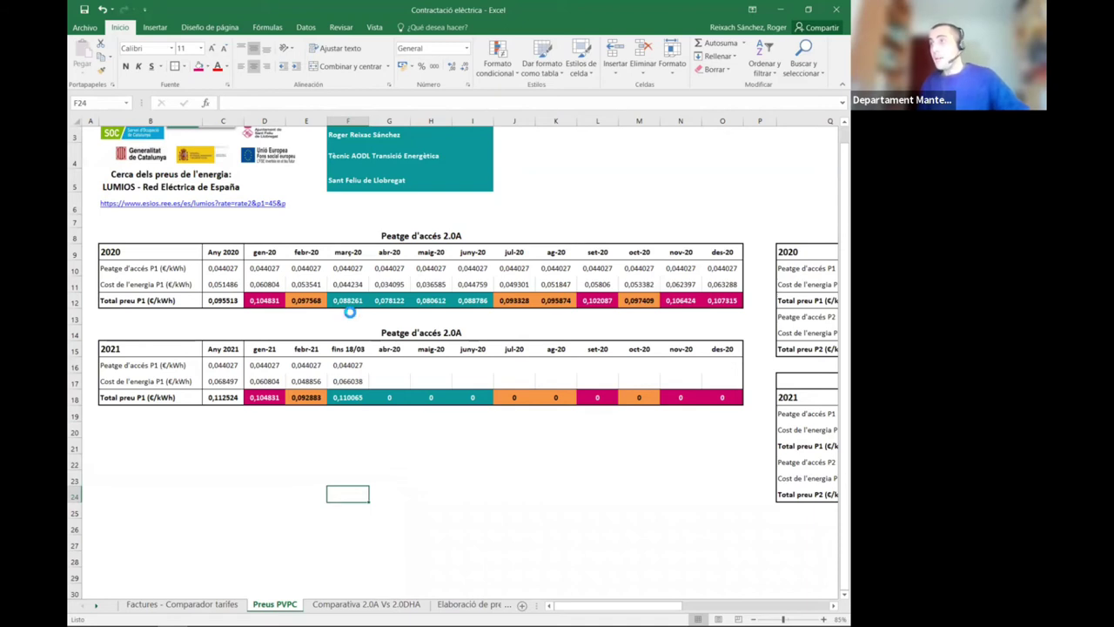
scroll(349, 312, "up", 1)
left_click_drag(637, 609, 614, 610)
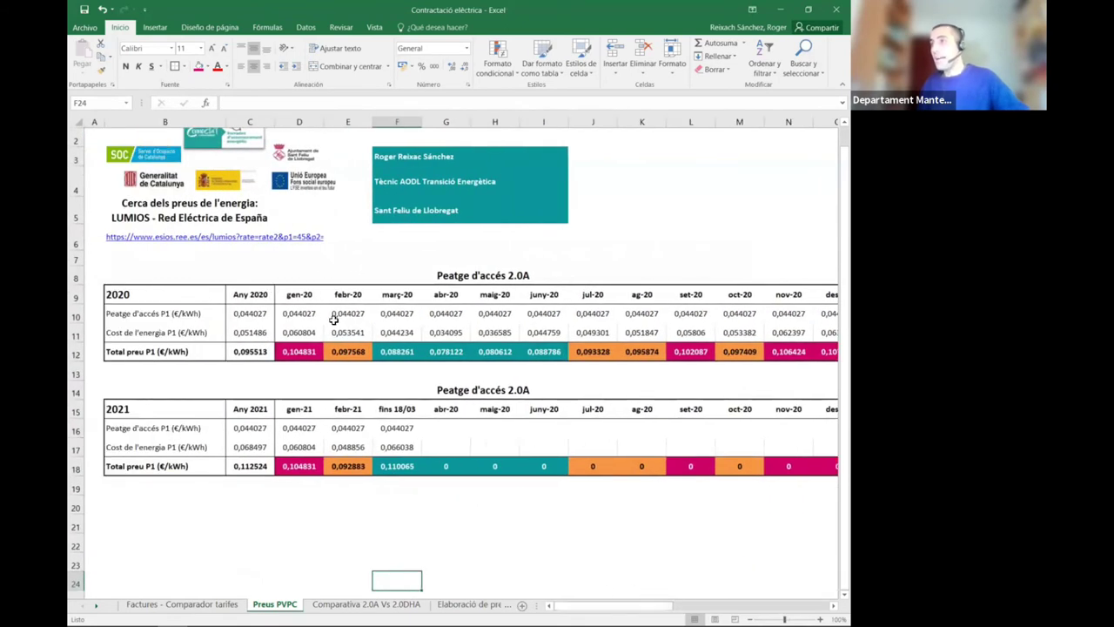
left_click(180, 245)
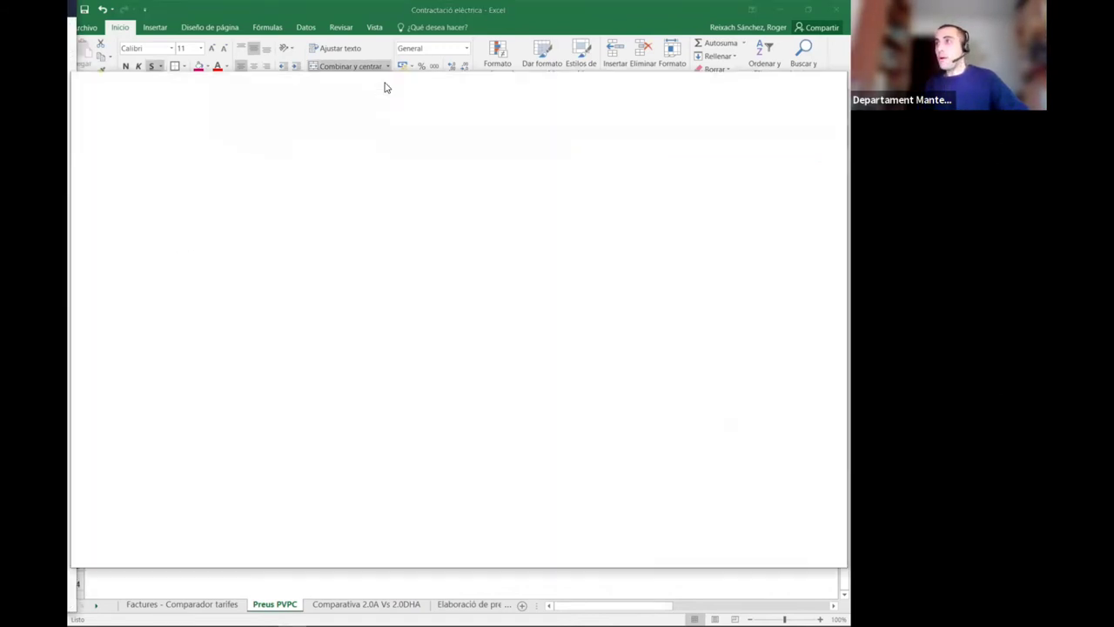
double_click(383, 88)
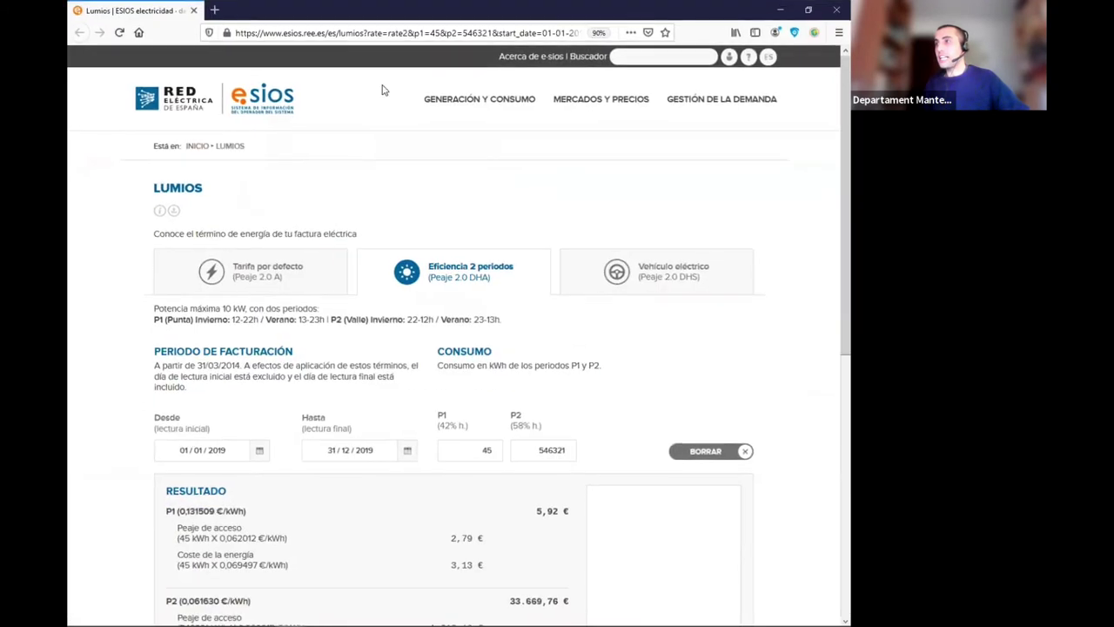
Switch the LUMIOS calculator to the default tariff (Peaje 2.0 A) and open the start date calendar.
left_click(281, 267)
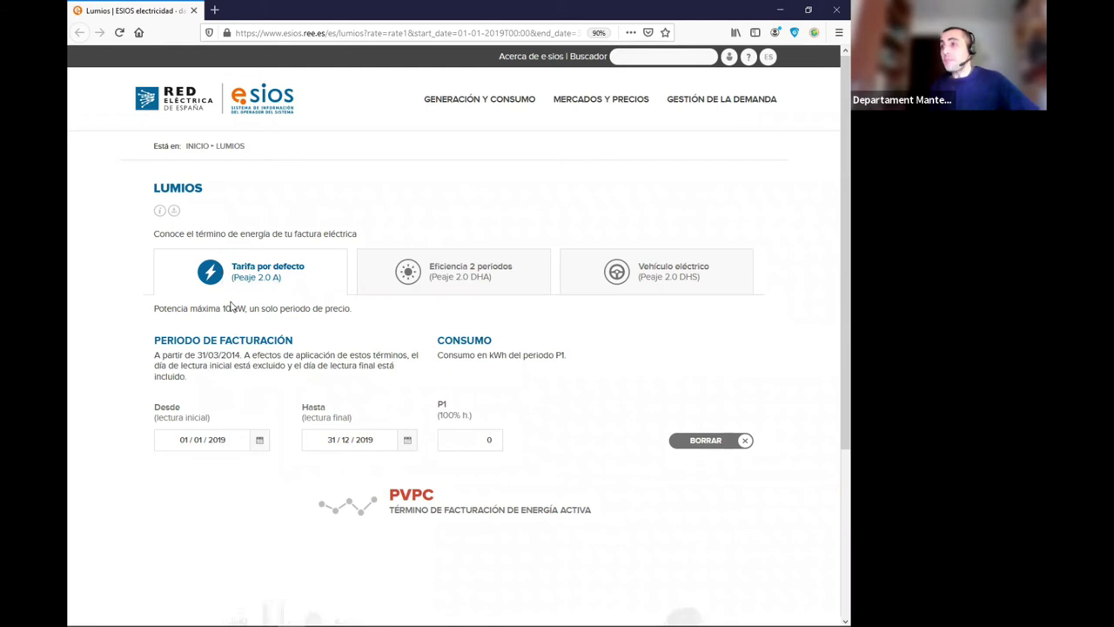
scroll(270, 439, "down", 1)
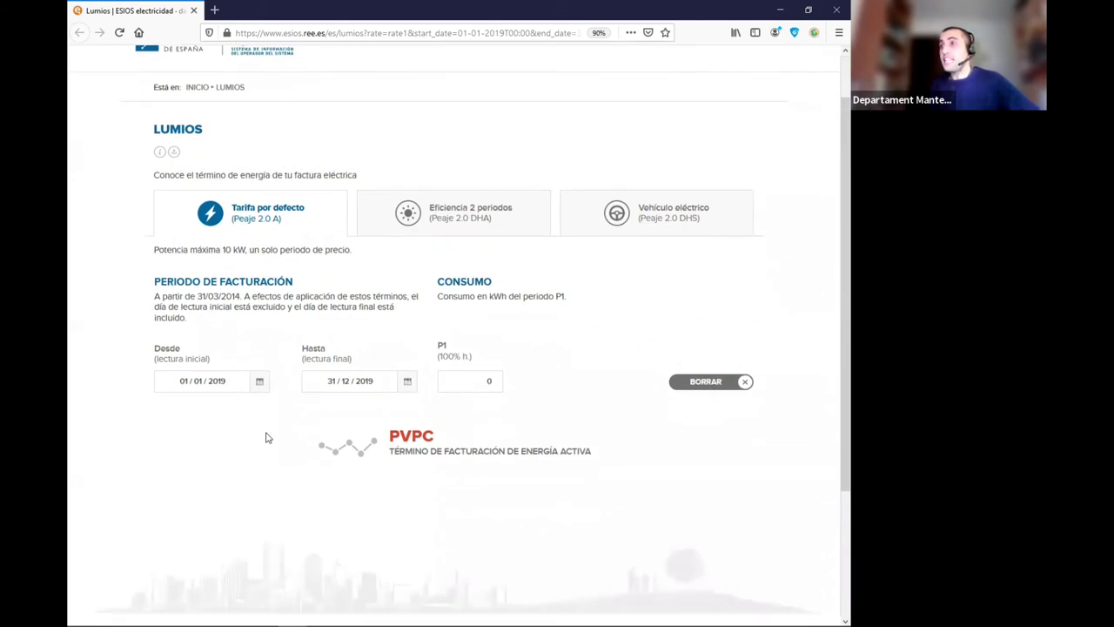
left_click(262, 386)
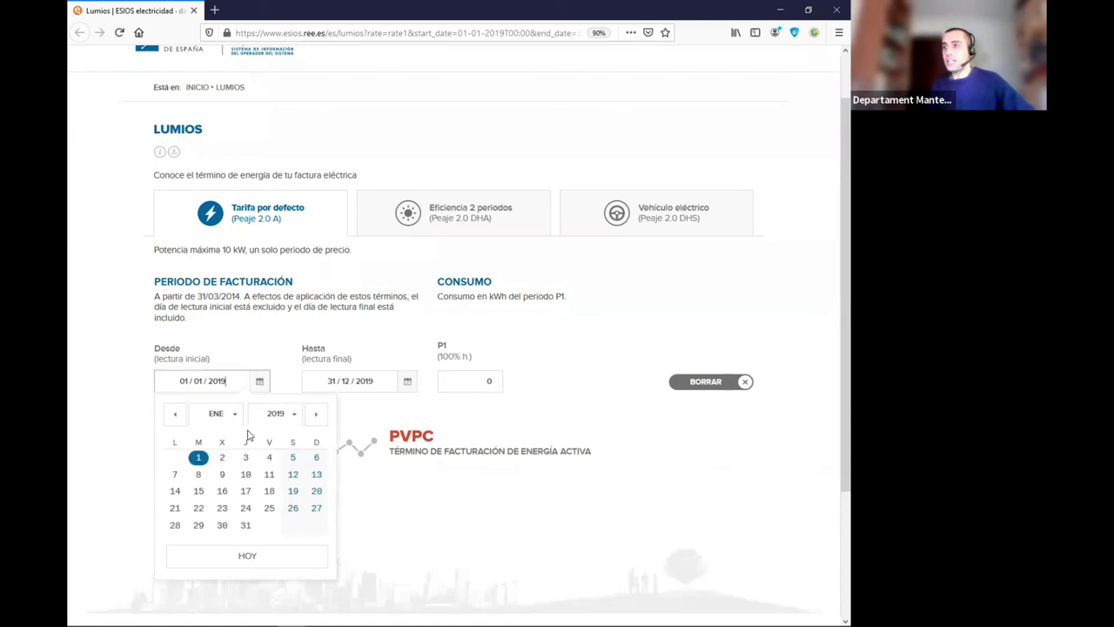
left_click(294, 337)
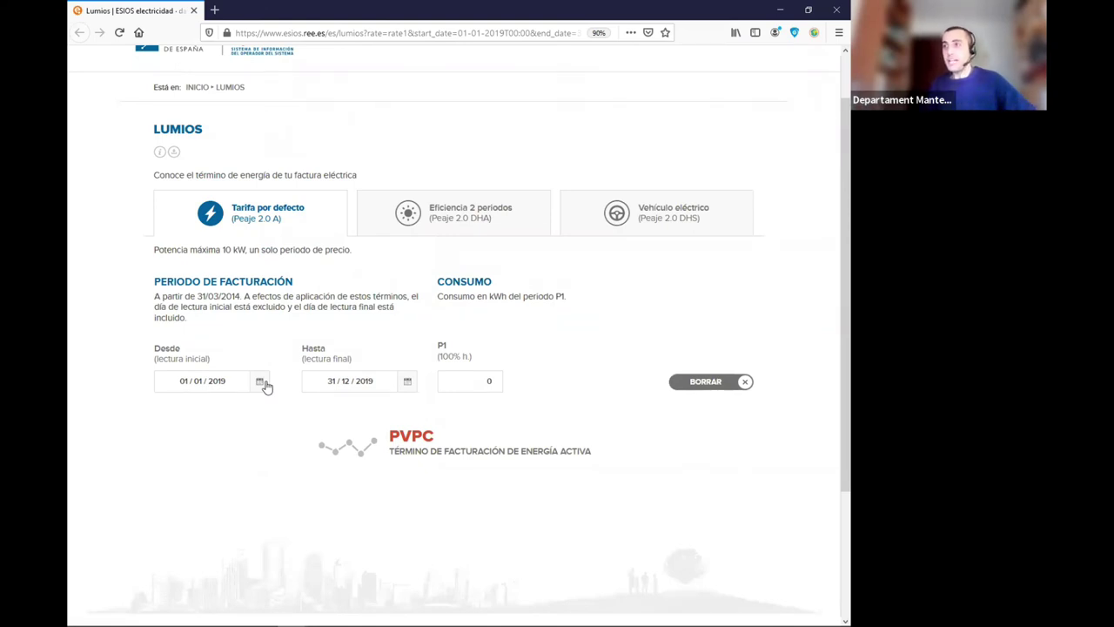
left_click(266, 383)
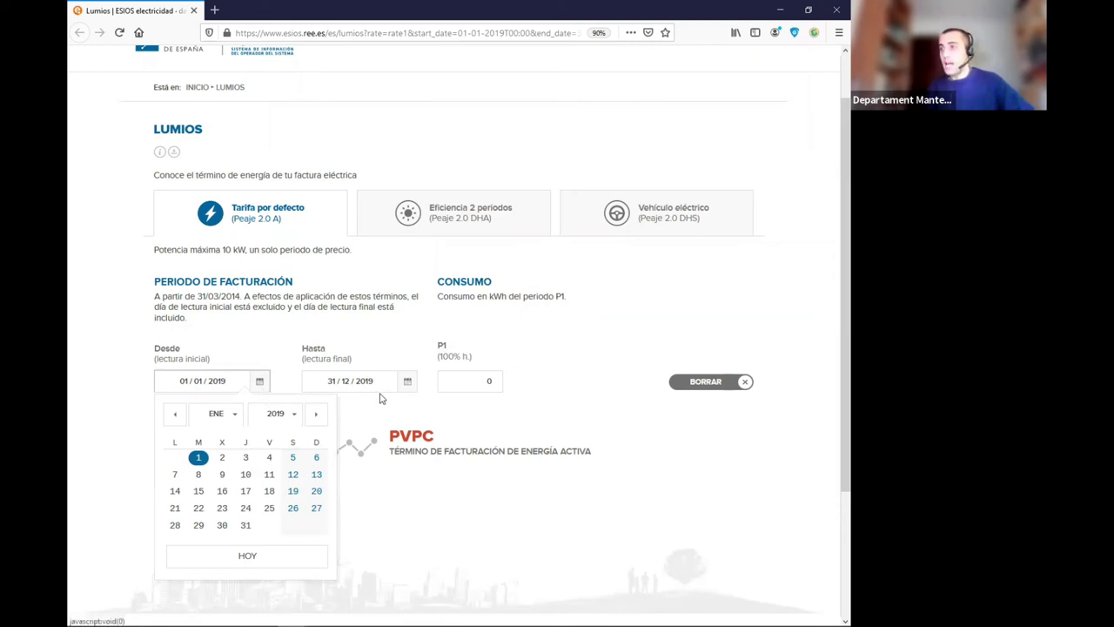
Set the final reading date of the billing period to 31/01/2021.
left_click(409, 382)
left_click(441, 416)
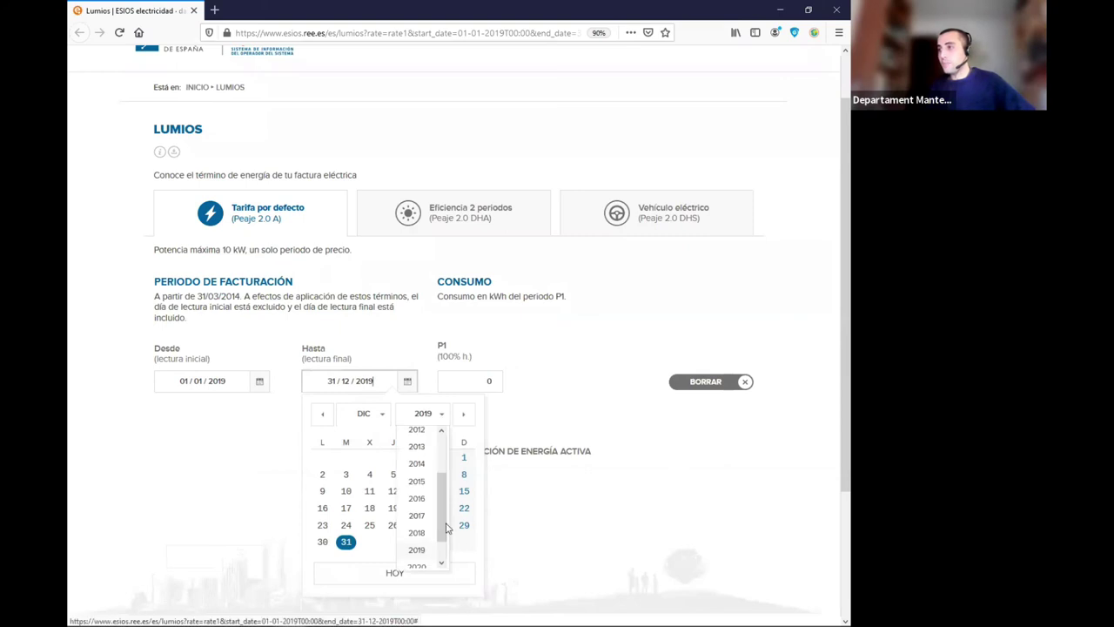
left_click(420, 559)
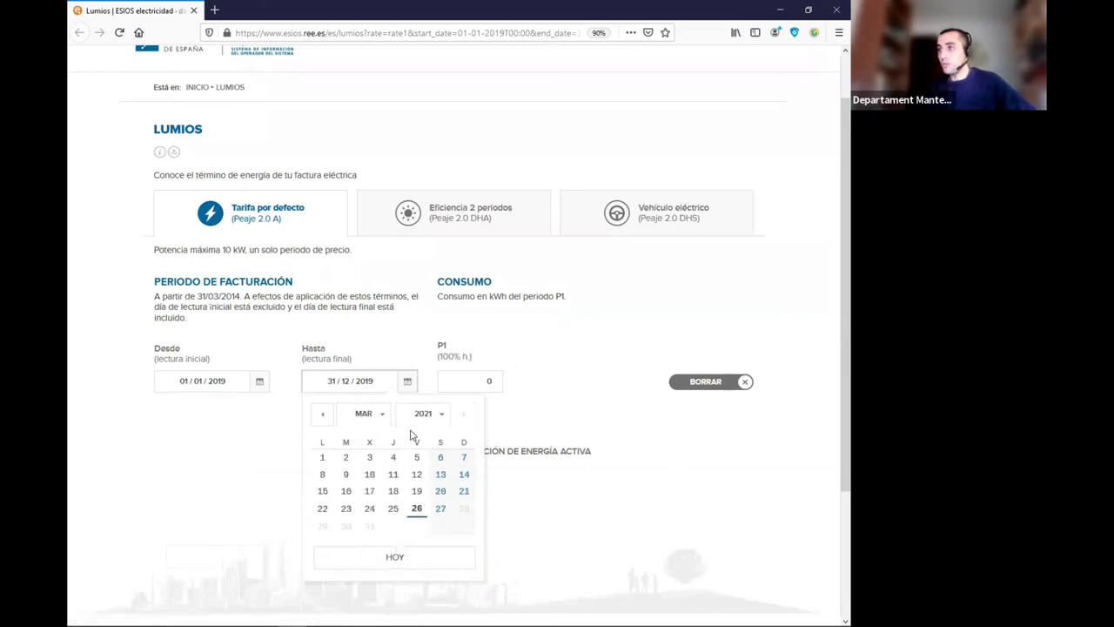
left_click(384, 417)
left_click(374, 439)
left_click(462, 526)
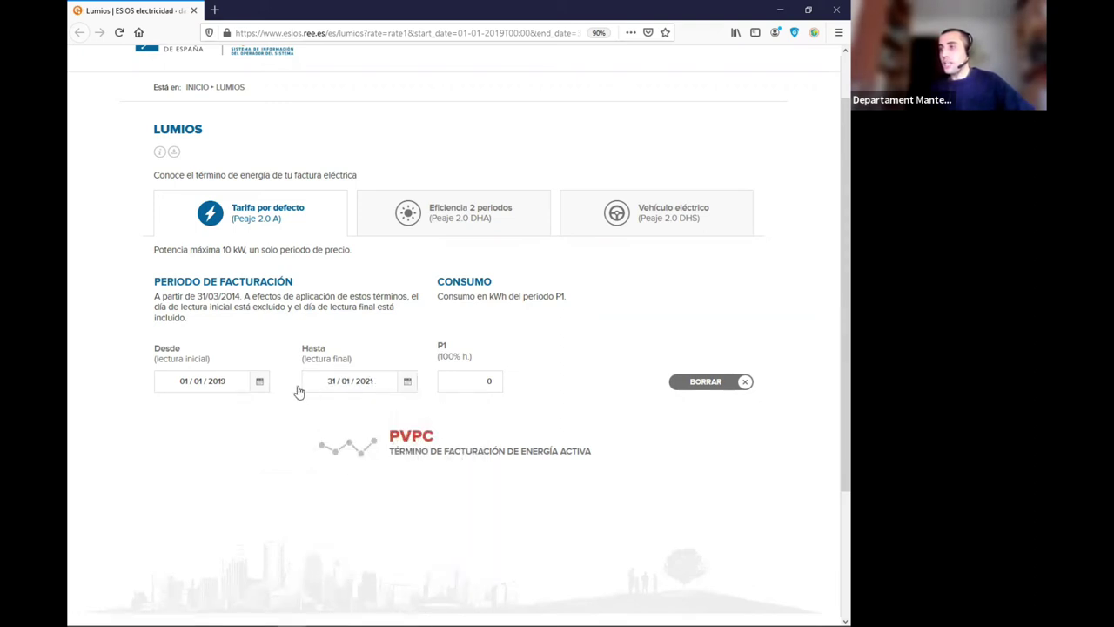
Set the initial reading date of the billing period to 01/01/2021.
left_click(264, 389)
left_click(291, 415)
scroll(289, 514, "down", 5)
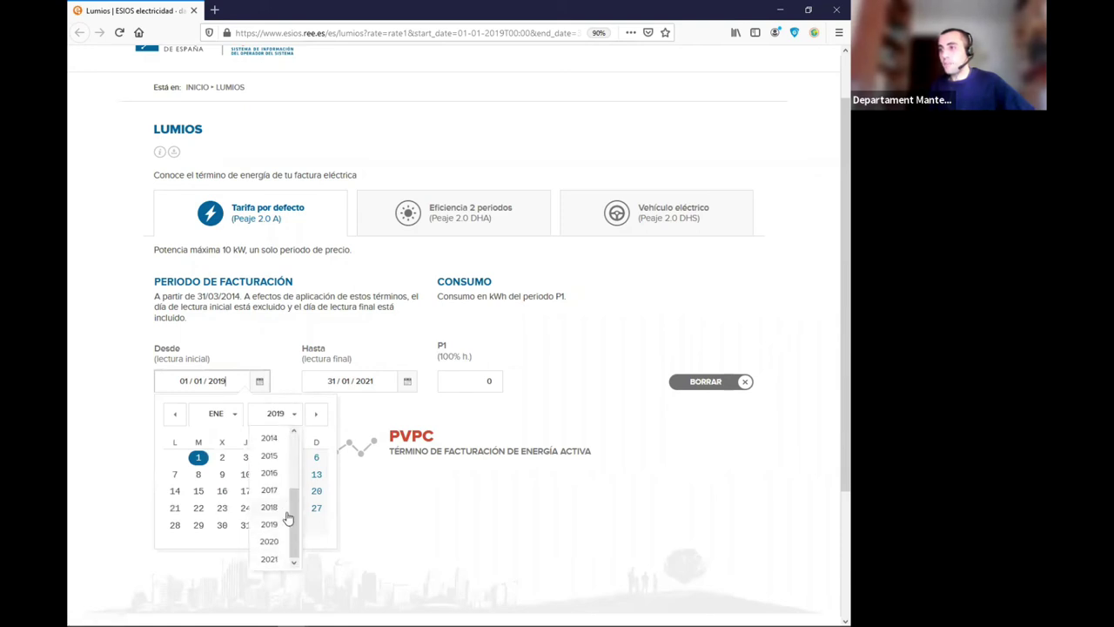
left_click(278, 560)
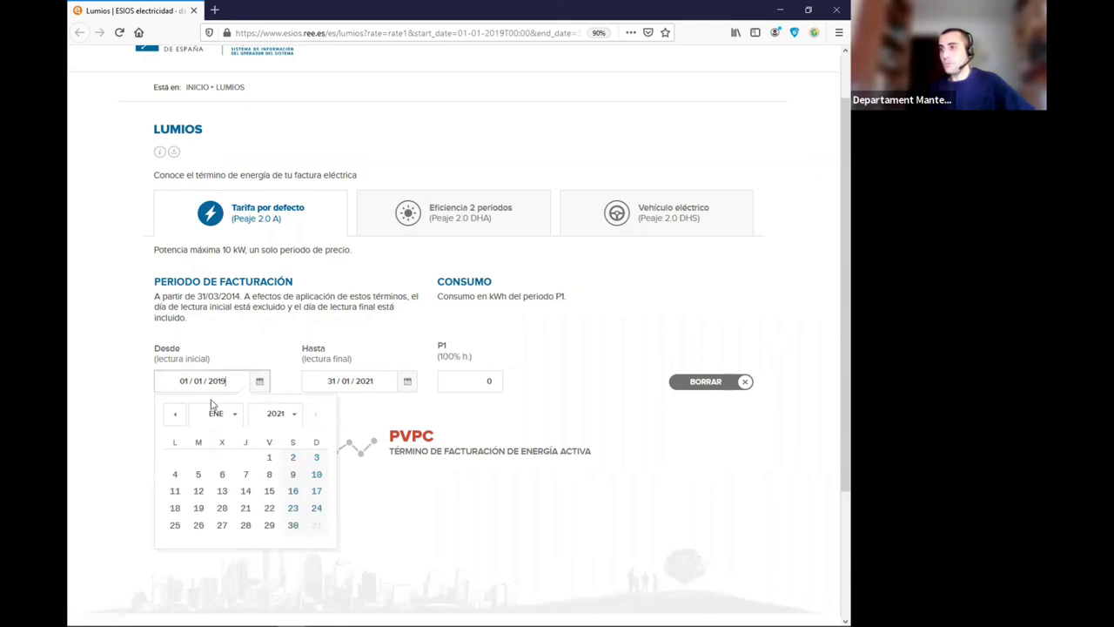
left_click(269, 457)
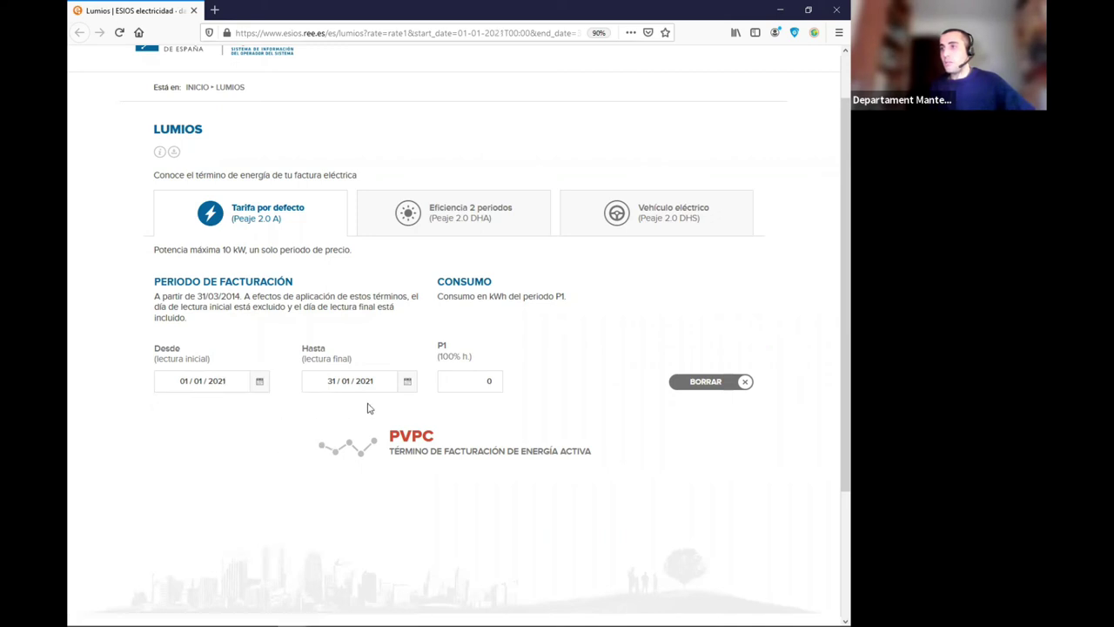
Enter a P1 consumption of 100 kWh to calculate the January 2021 energy cost.
left_click(489, 381)
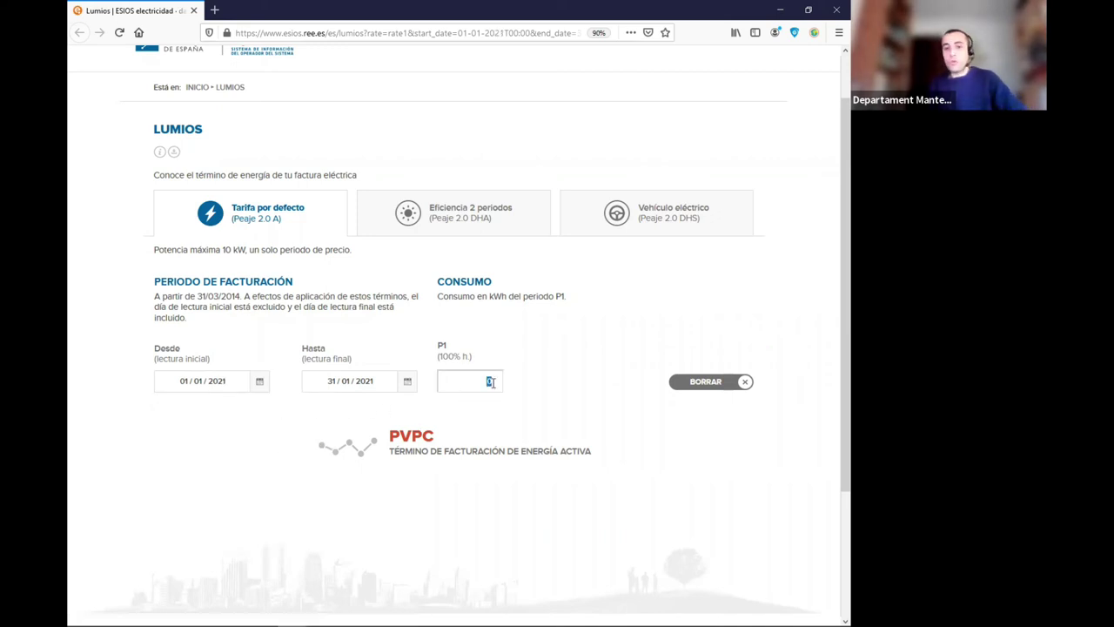
type("100")
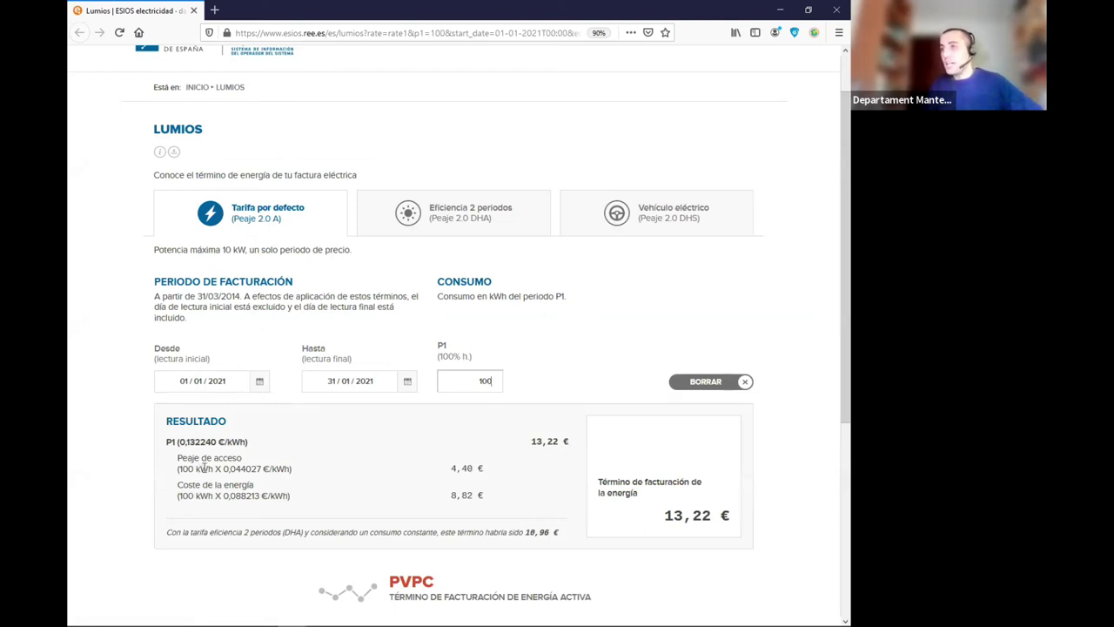
scroll(226, 433, "down", 1)
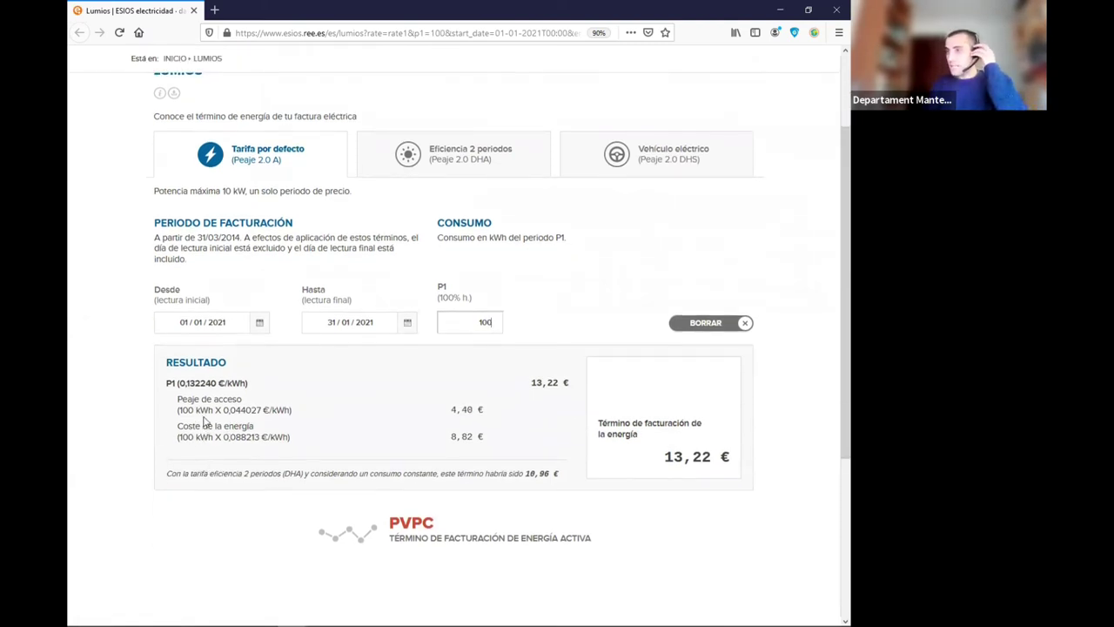
Examine the per-kWh rates and consumption in the access toll and energy cost lines of the result.
left_click_drag(178, 411, 197, 410)
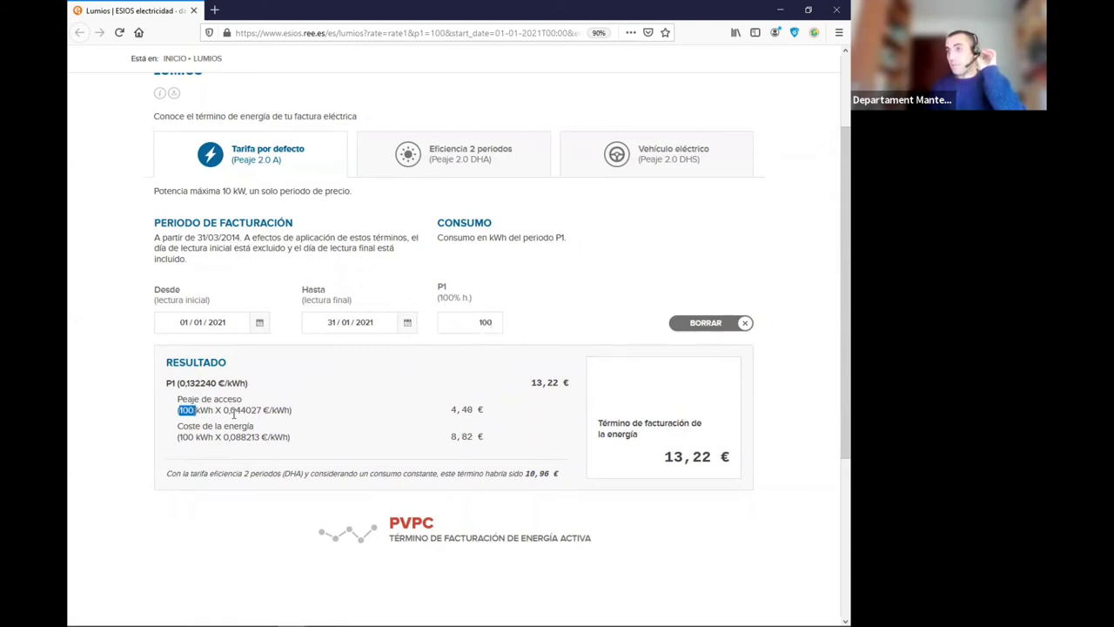
left_click_drag(223, 410, 266, 406)
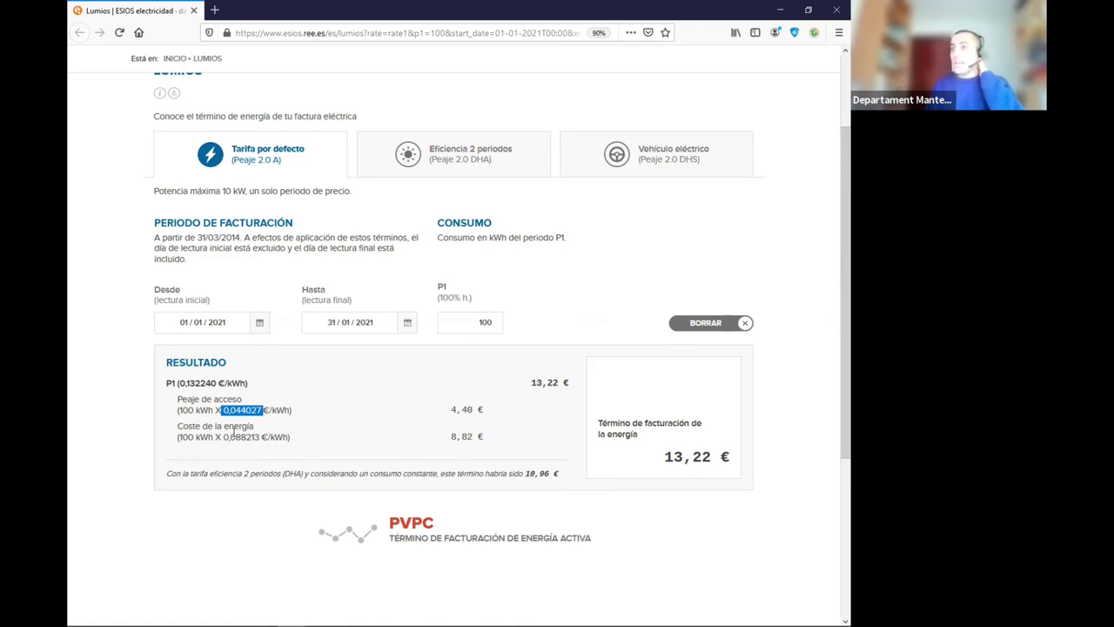
left_click_drag(223, 437, 261, 437)
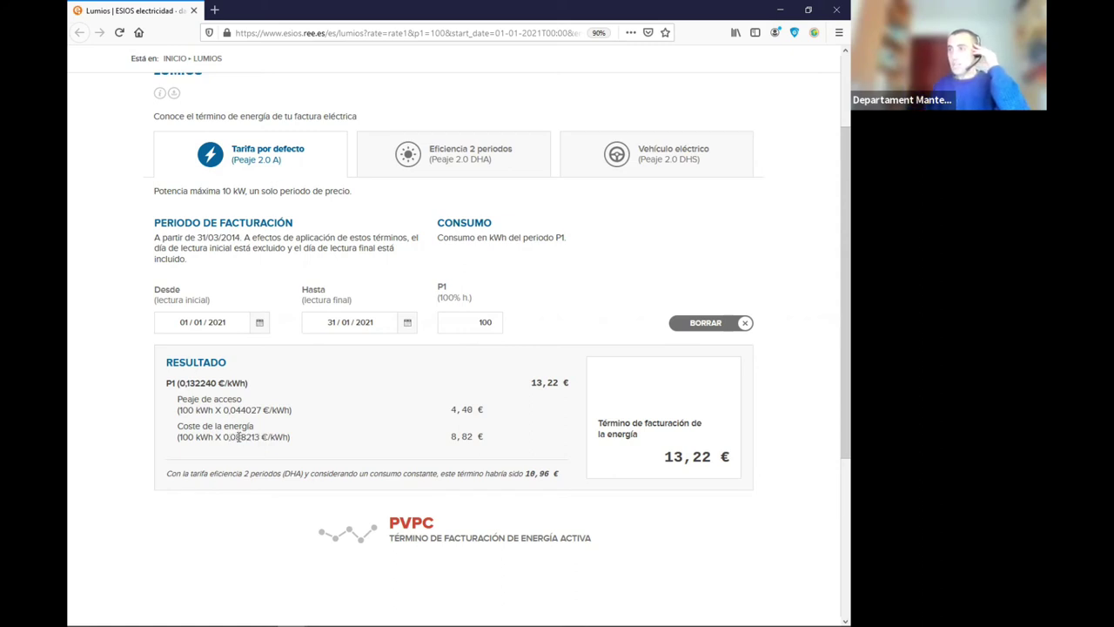
left_click_drag(223, 440, 241, 439)
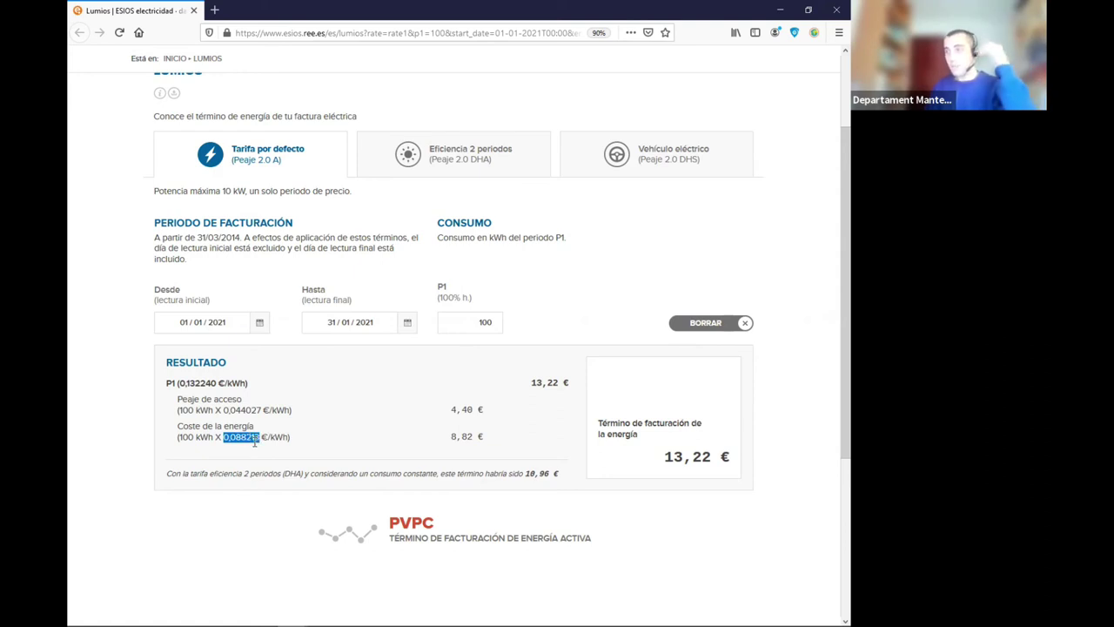
left_click(224, 441)
left_click_drag(227, 438, 263, 437)
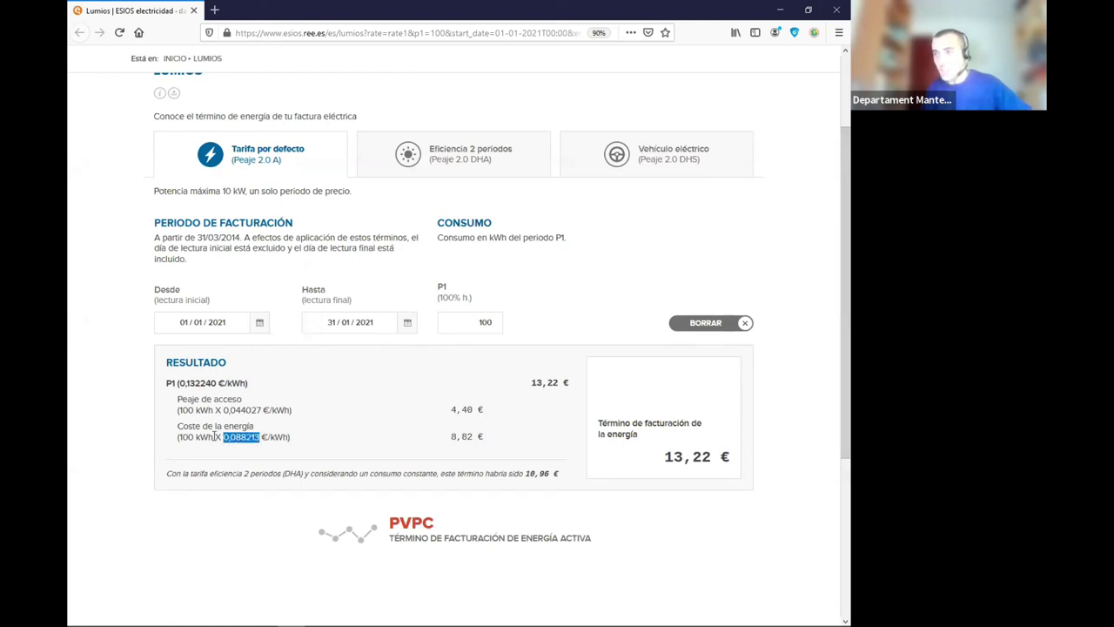
left_click(194, 437)
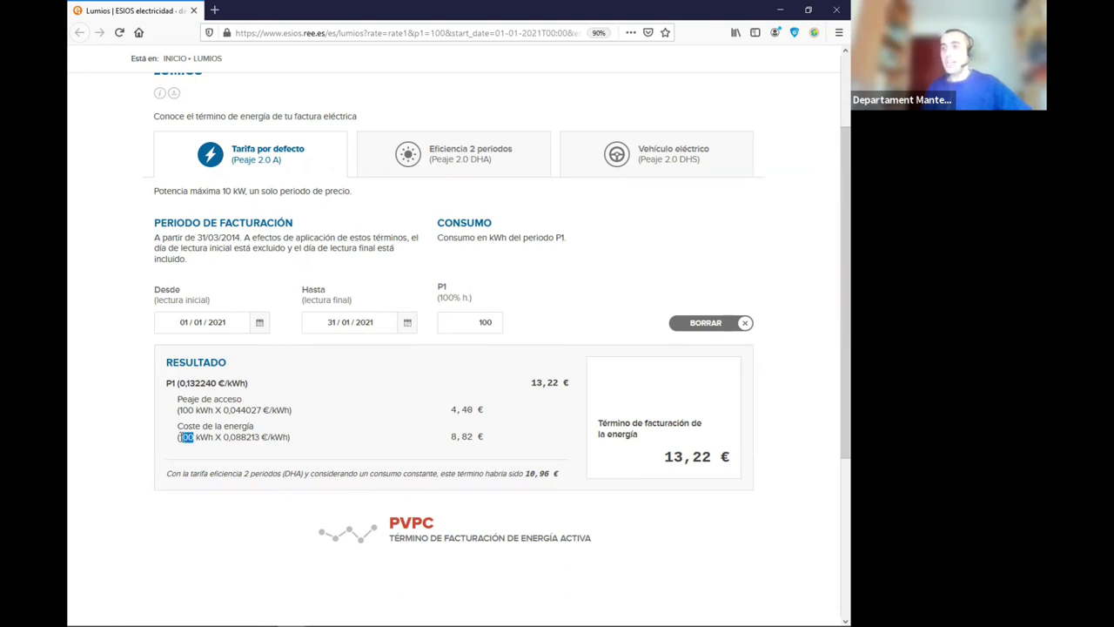
Check the entered P1 consumption against the total P1 amount in the result.
left_click_drag(474, 323, 492, 320)
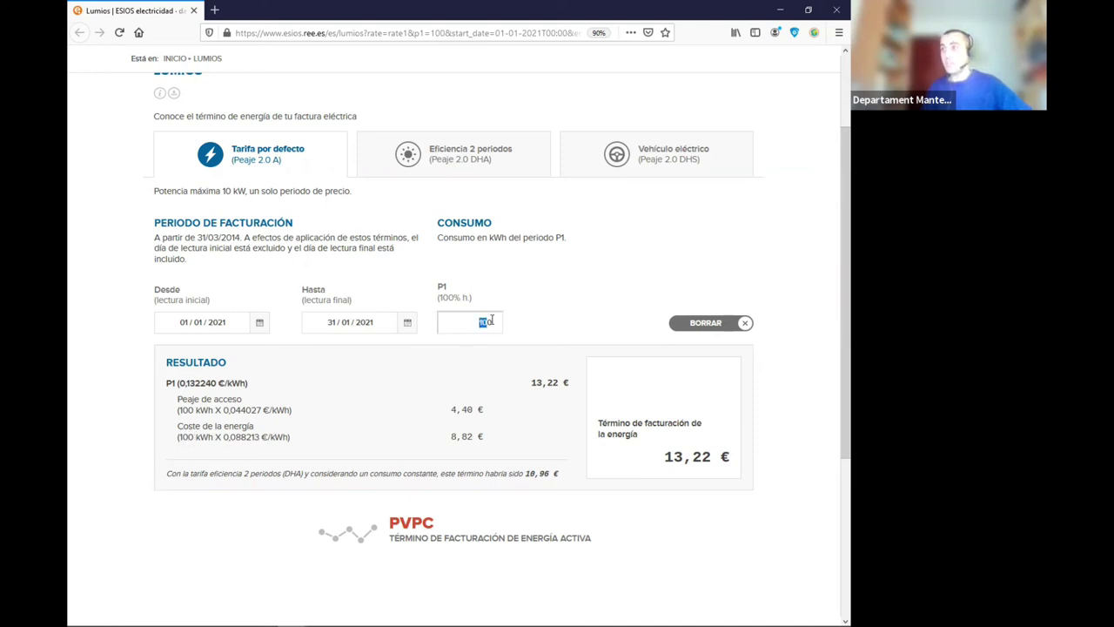
left_click(445, 361)
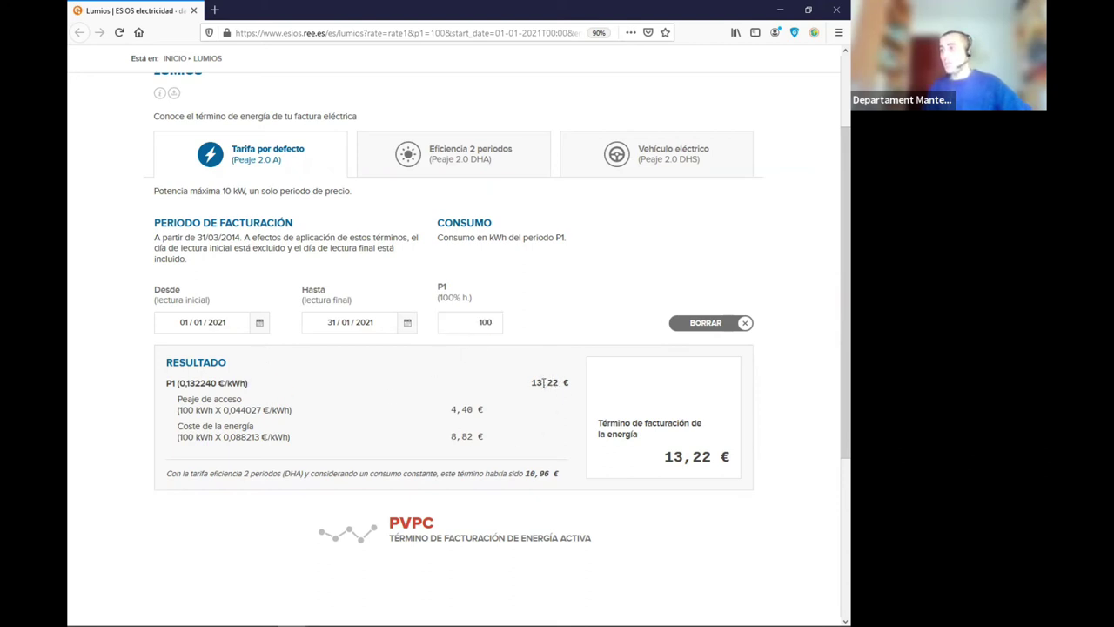
left_click_drag(530, 384, 566, 381)
left_click(521, 370)
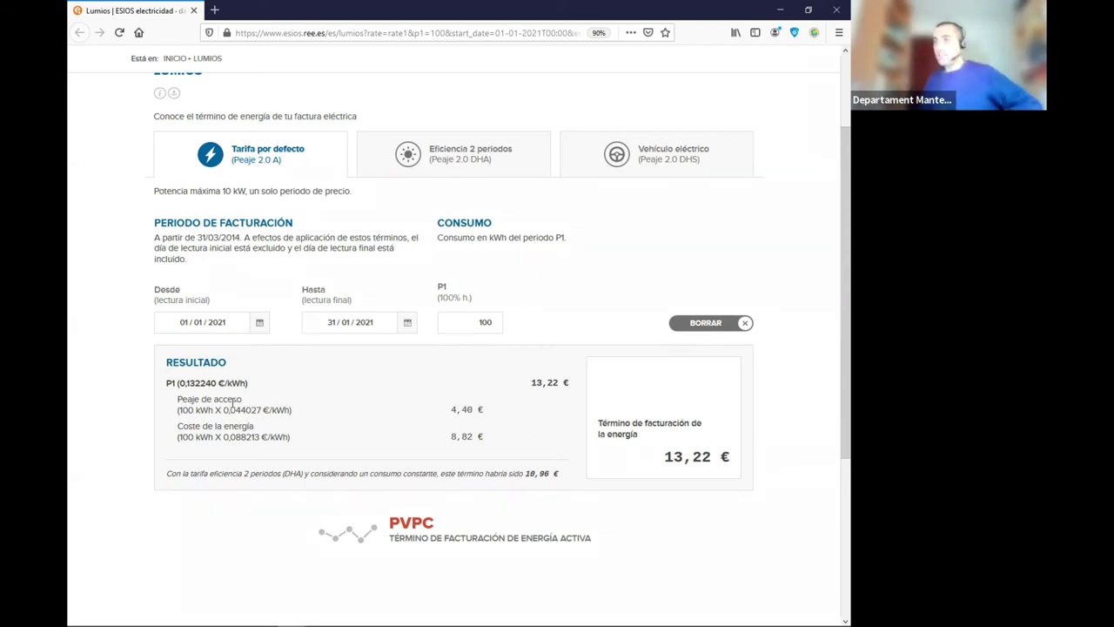
left_click_drag(531, 382, 557, 381)
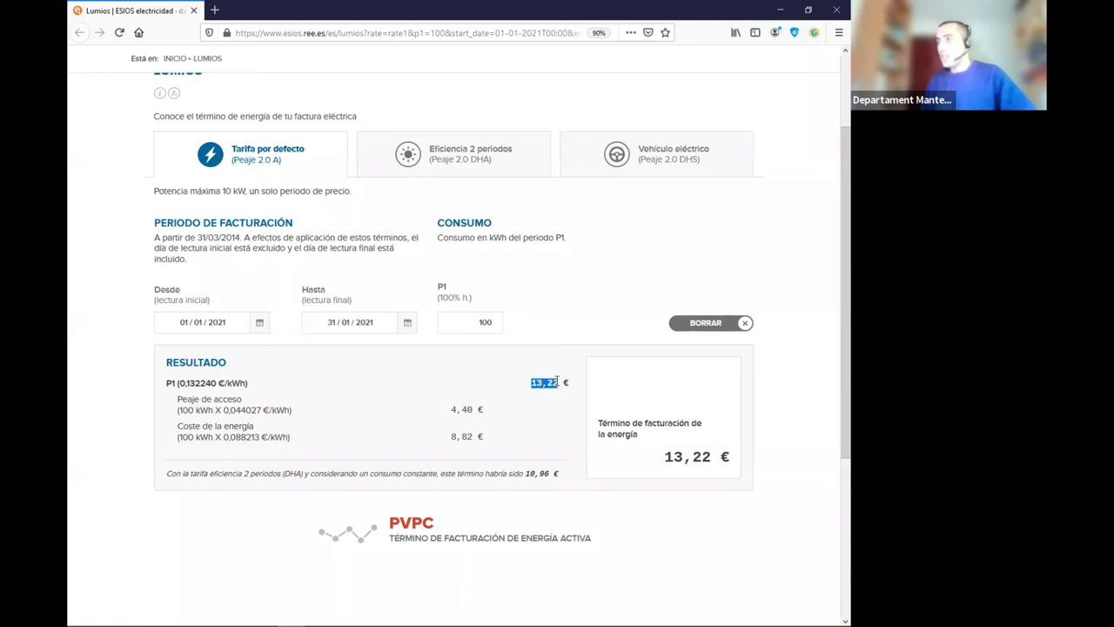
left_click(563, 342)
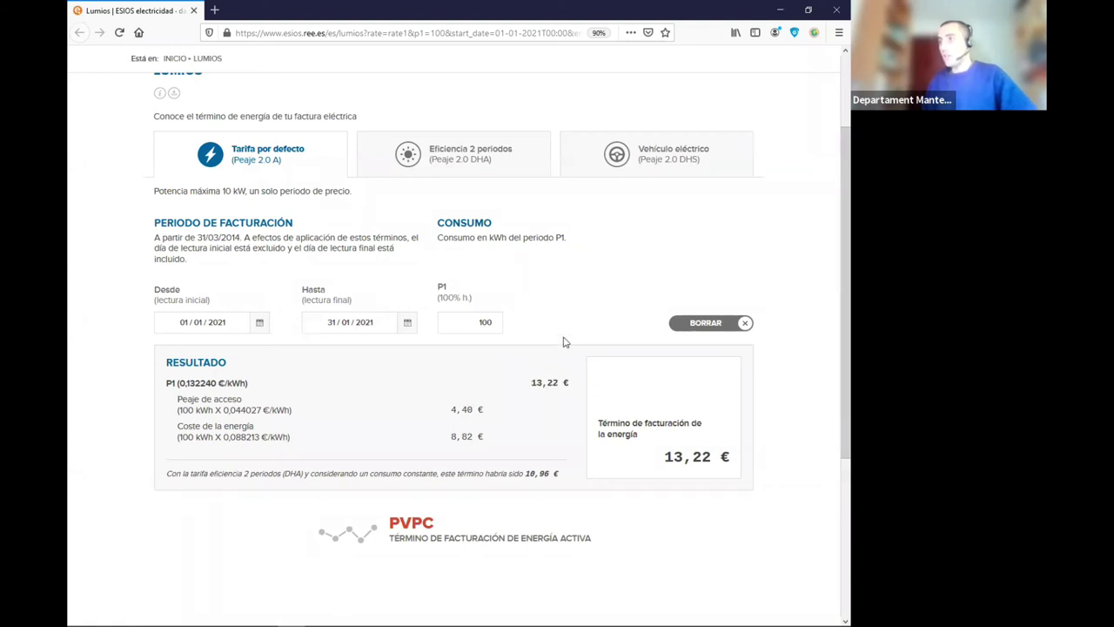
Set the initial reading date of the billing period to 01/01/2020.
left_click(259, 324)
left_click(240, 363)
left_click(290, 363)
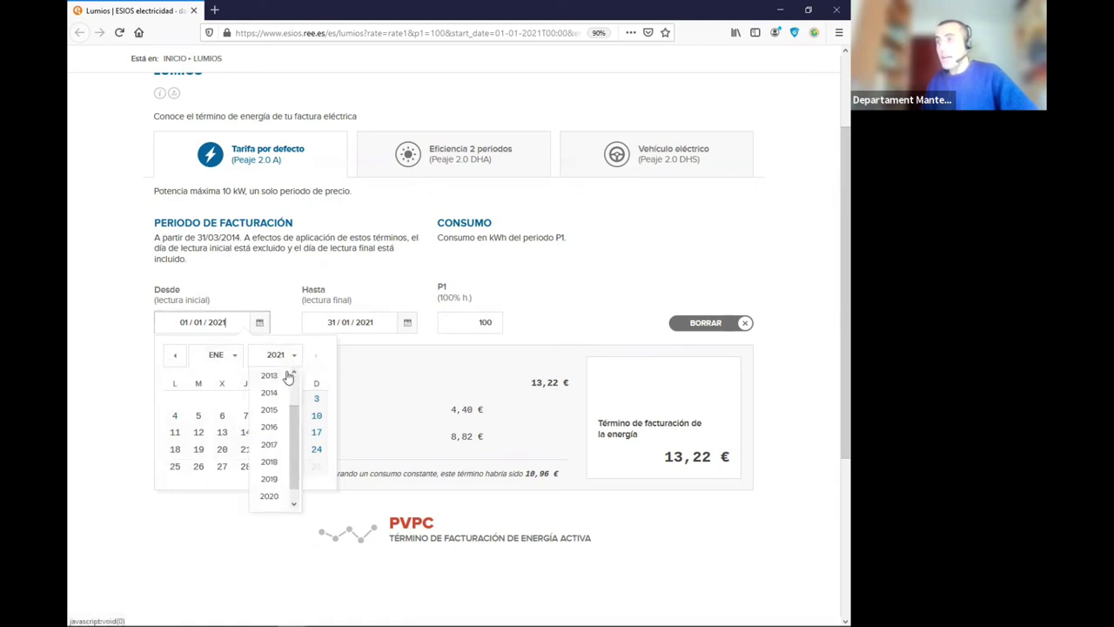
left_click(275, 488)
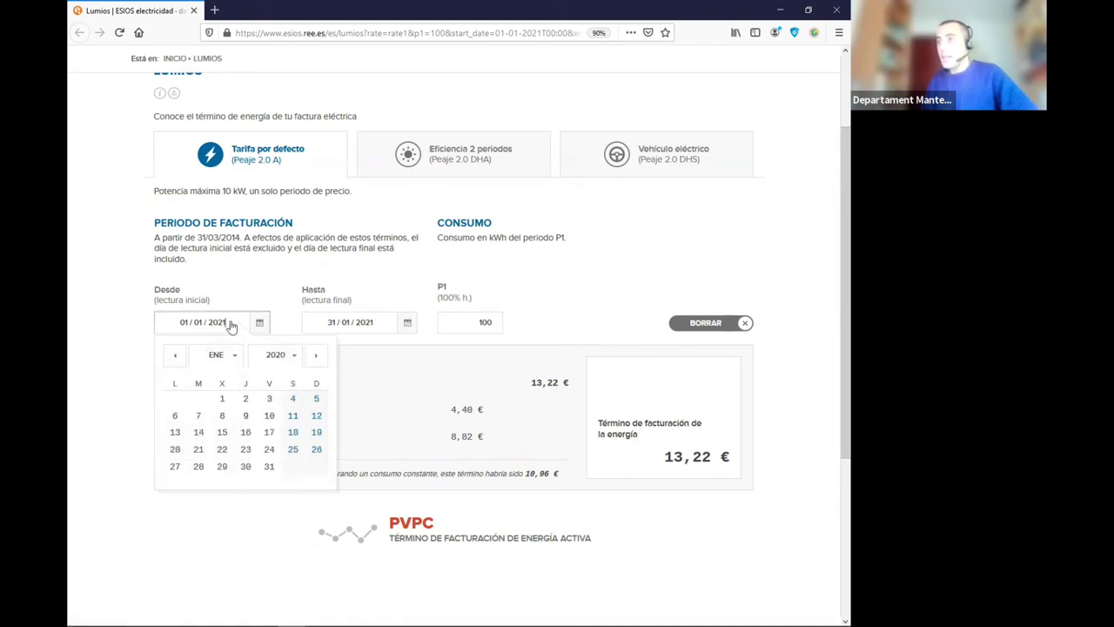
left_click(223, 401)
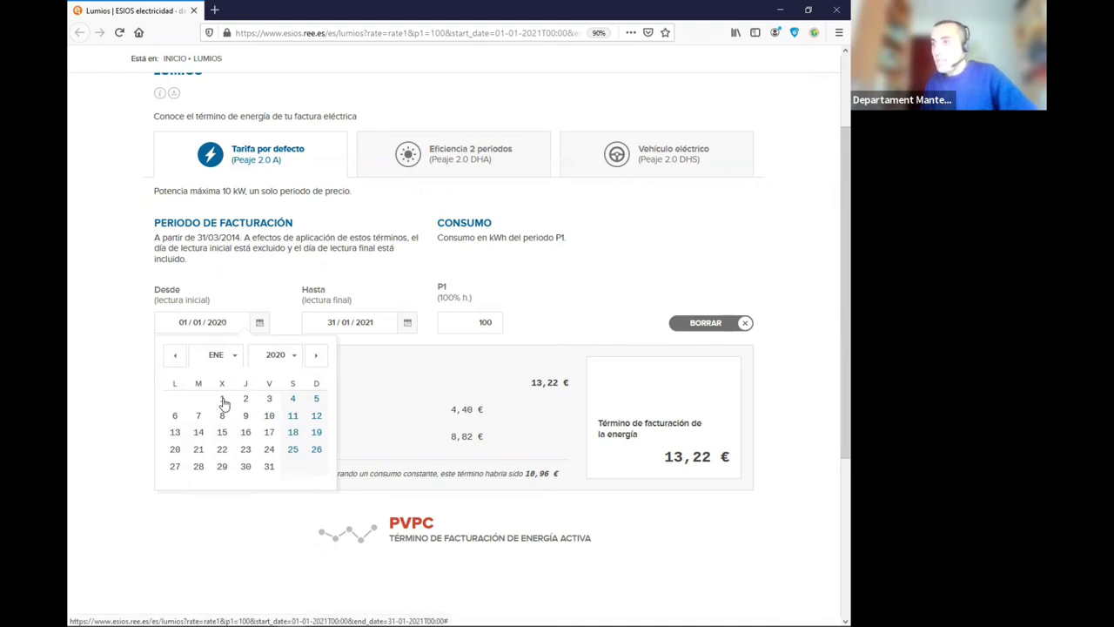
Set the final reading date of the billing period to 31/12/2020.
left_click(409, 324)
left_click(378, 362)
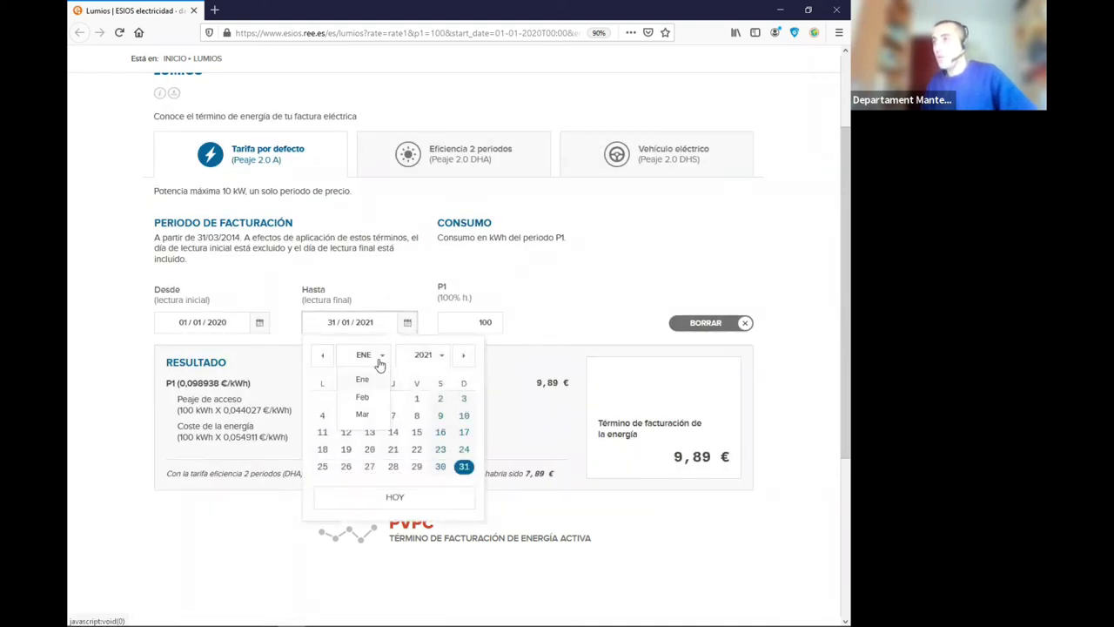
left_click(440, 362)
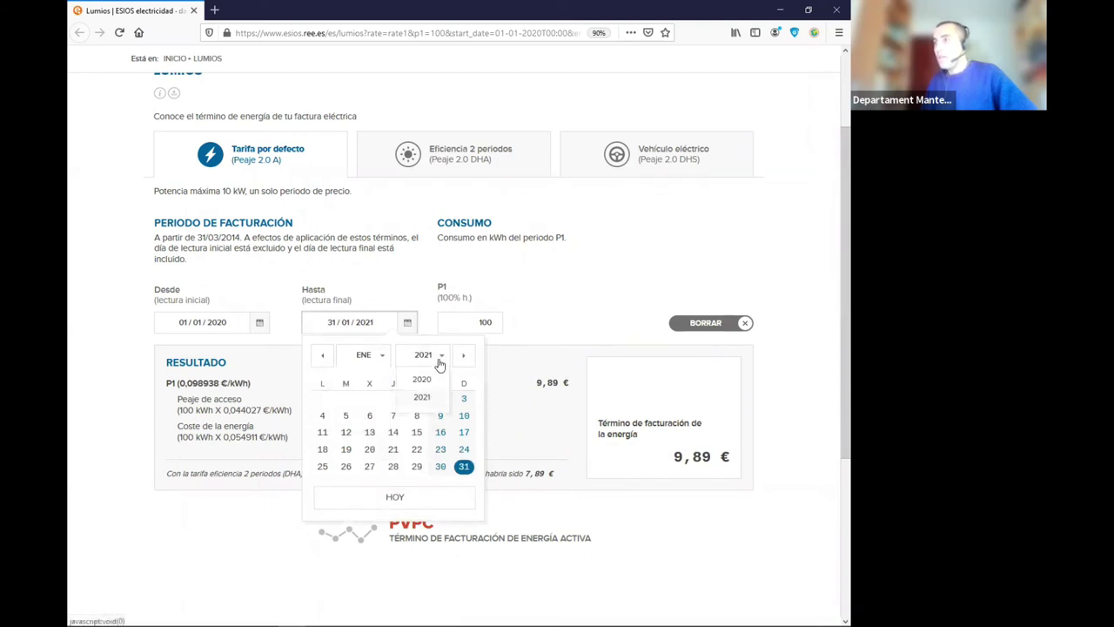
left_click(422, 379)
left_click(380, 361)
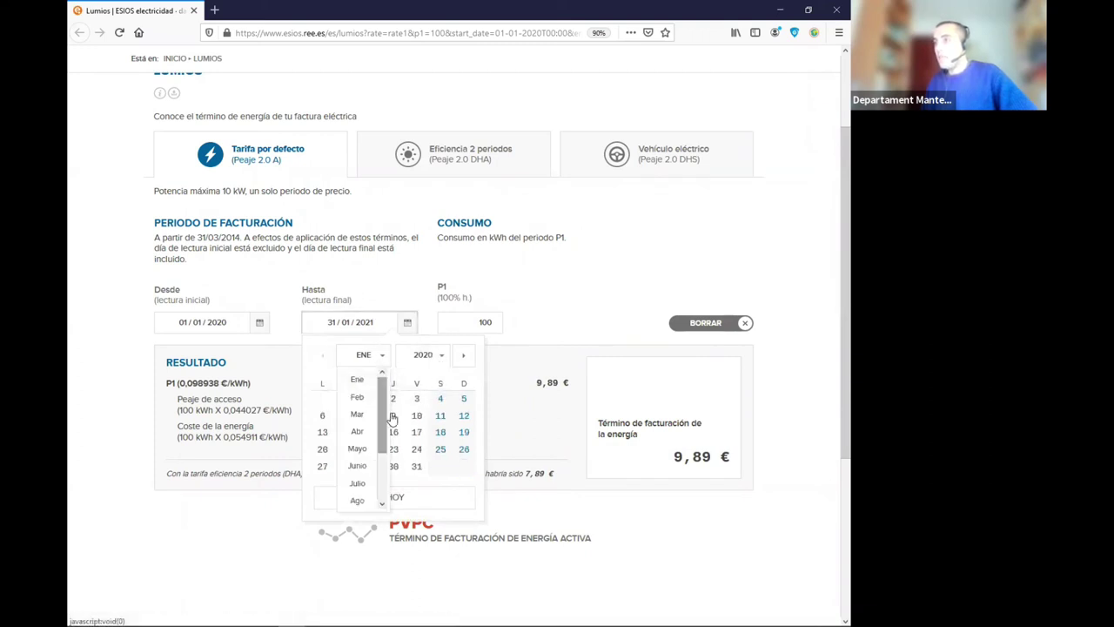
scroll(387, 452, "down", 1)
left_click(365, 502)
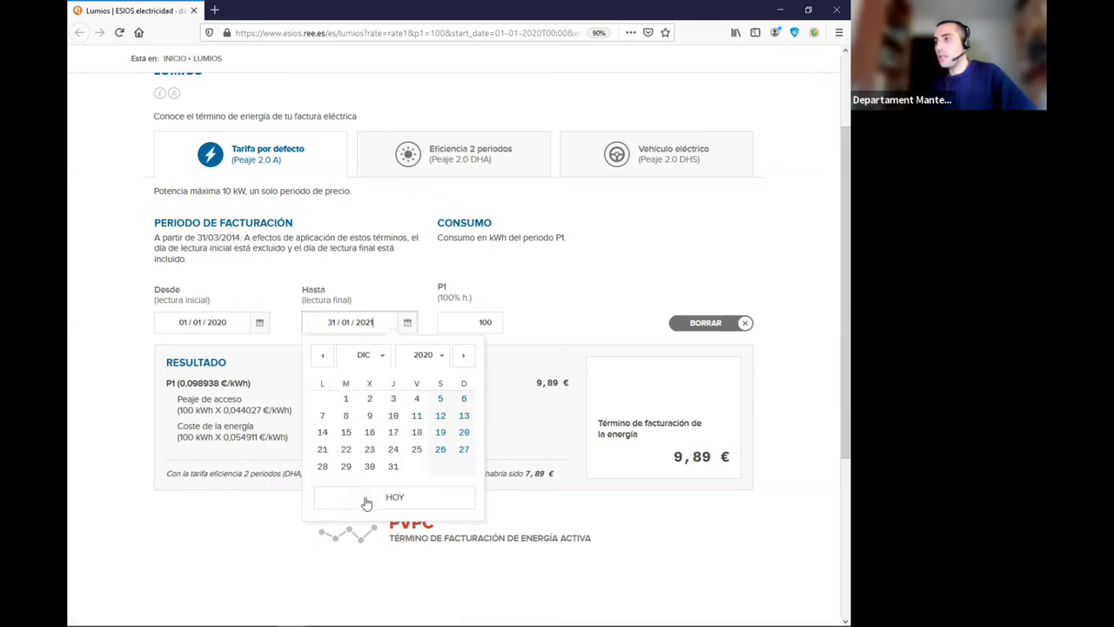
left_click(394, 468)
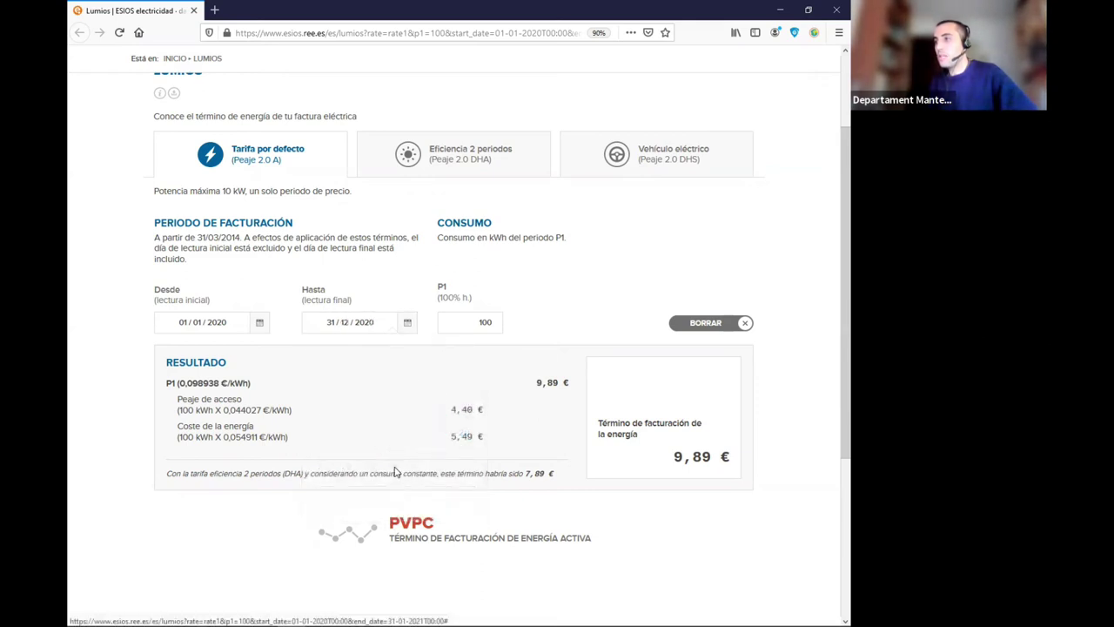
Examine the access toll and energy cost rates and the overall P1 price per kWh in the 2020 result.
left_click_drag(225, 440, 263, 414)
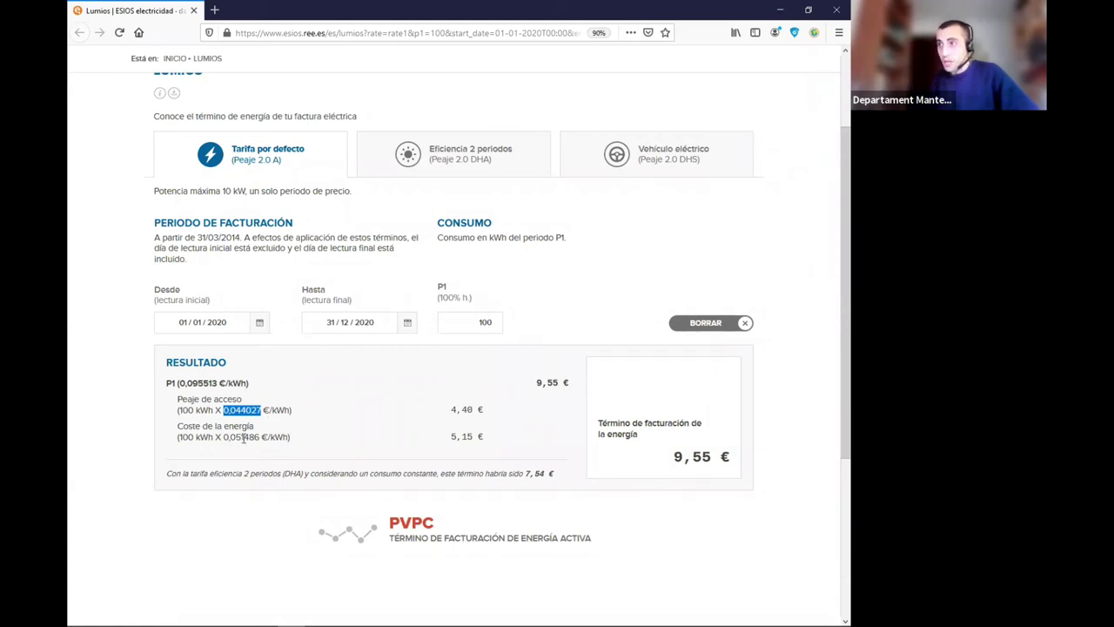
left_click_drag(221, 437, 256, 437)
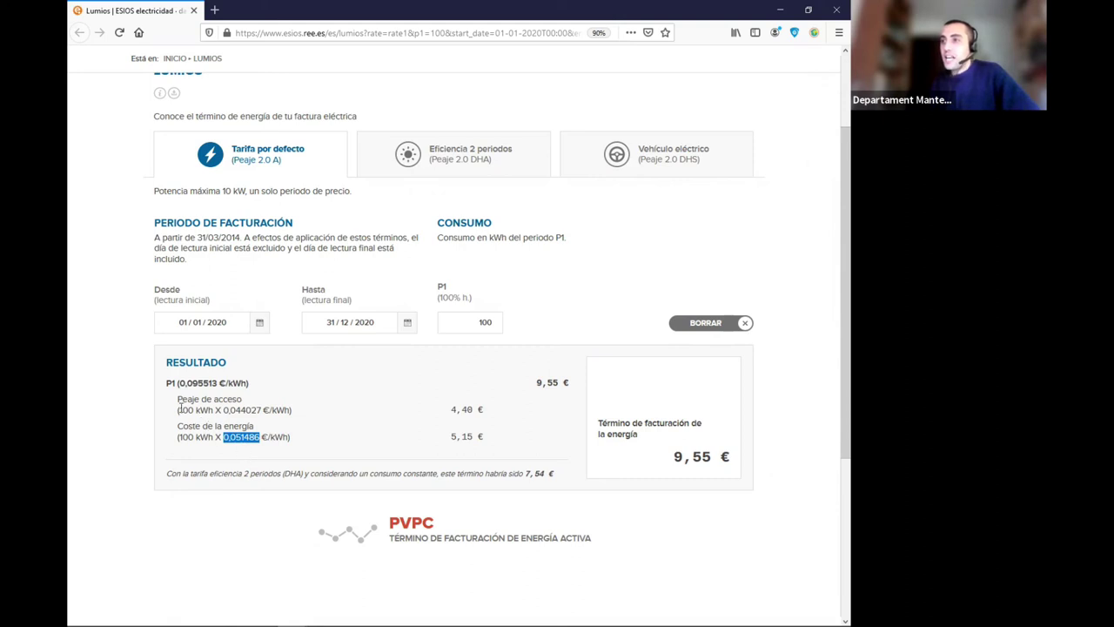
left_click_drag(180, 409, 298, 415)
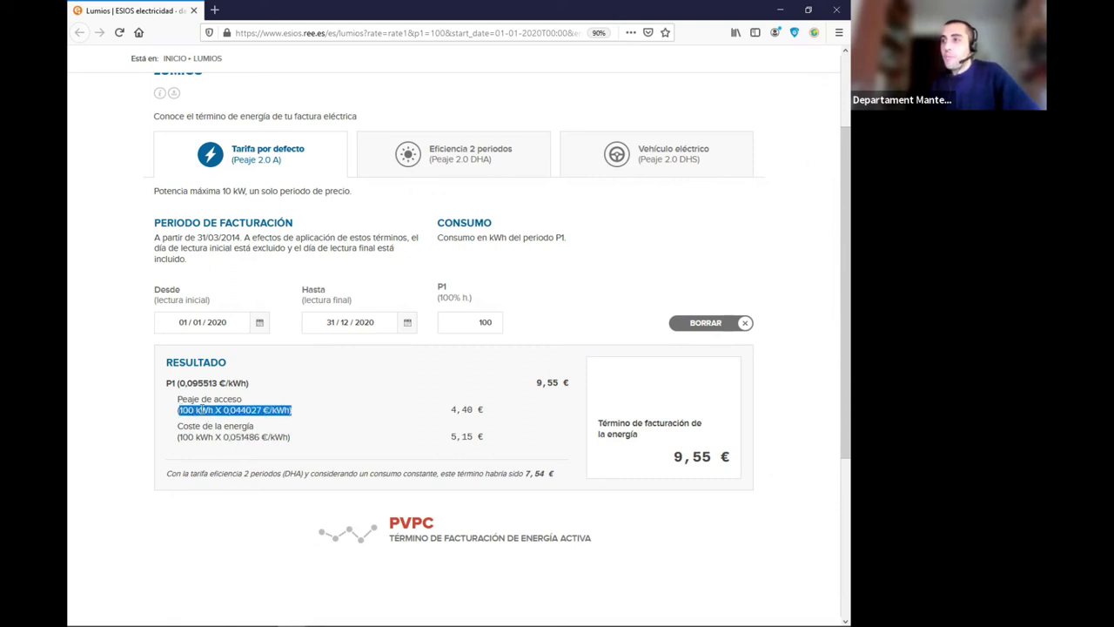
left_click_drag(178, 437, 308, 448)
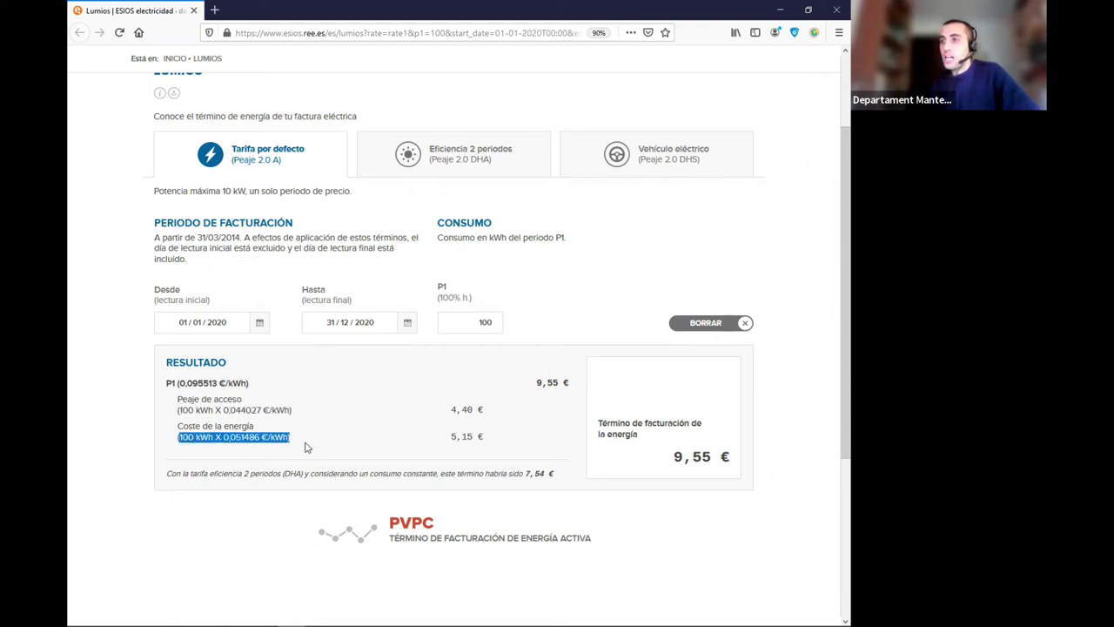
left_click(235, 452)
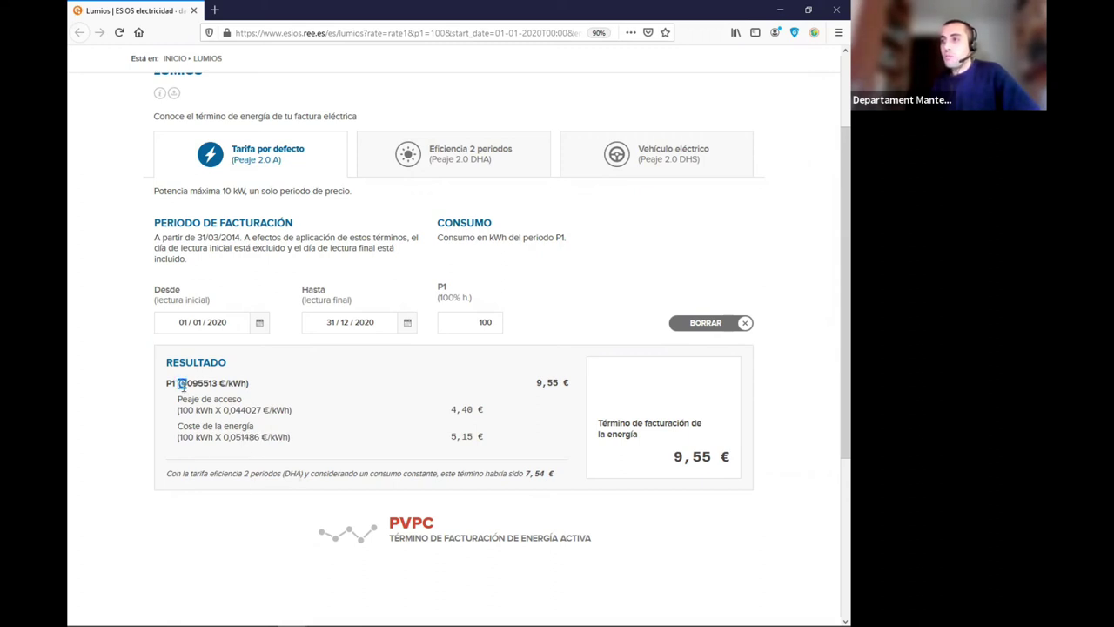
left_click_drag(188, 388, 218, 389)
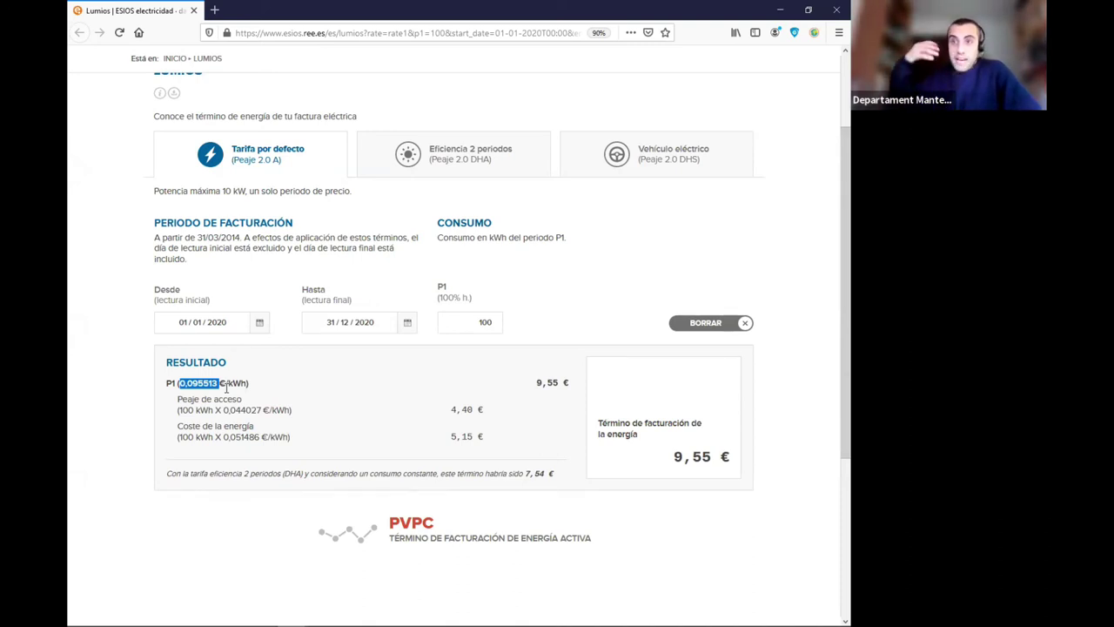
left_click(184, 380)
left_click_drag(180, 383, 208, 387)
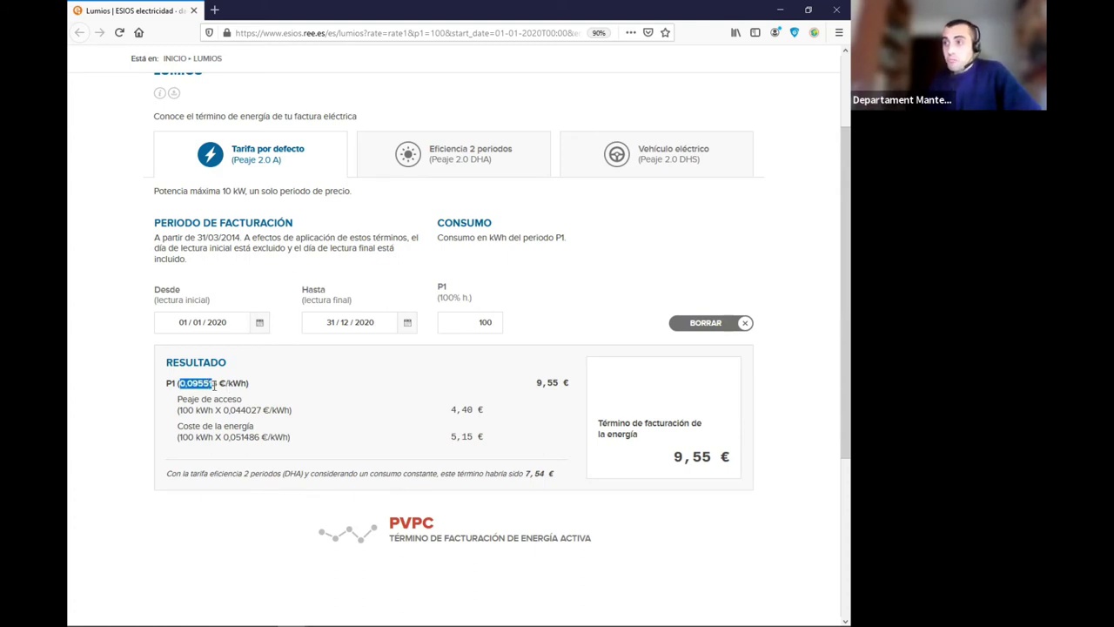
left_click(299, 400)
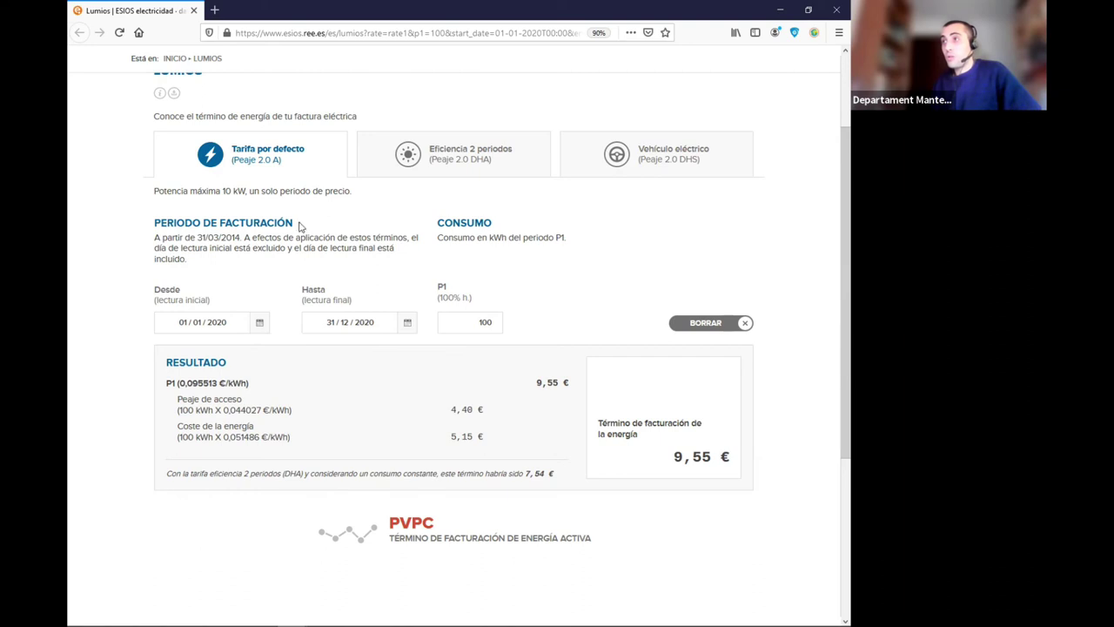
View the Vehículo eléctrico tariff (Peaje 2.0 DHS) and select the Eficiencia 2 periodos tariff (Peaje 2.0 DHA).
left_click(446, 168)
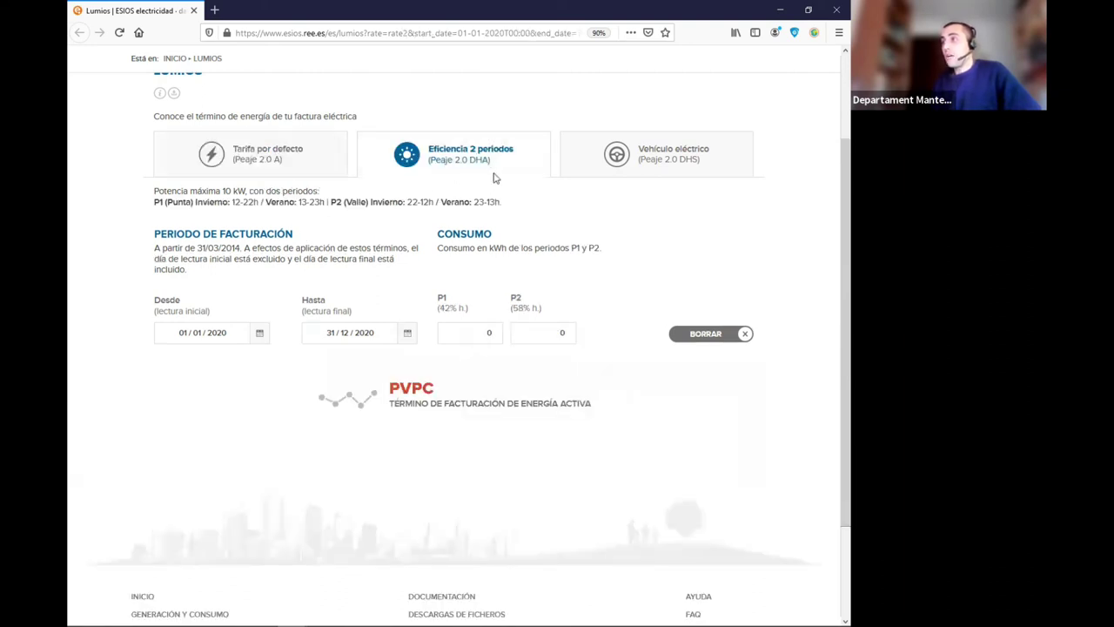
left_click(635, 159)
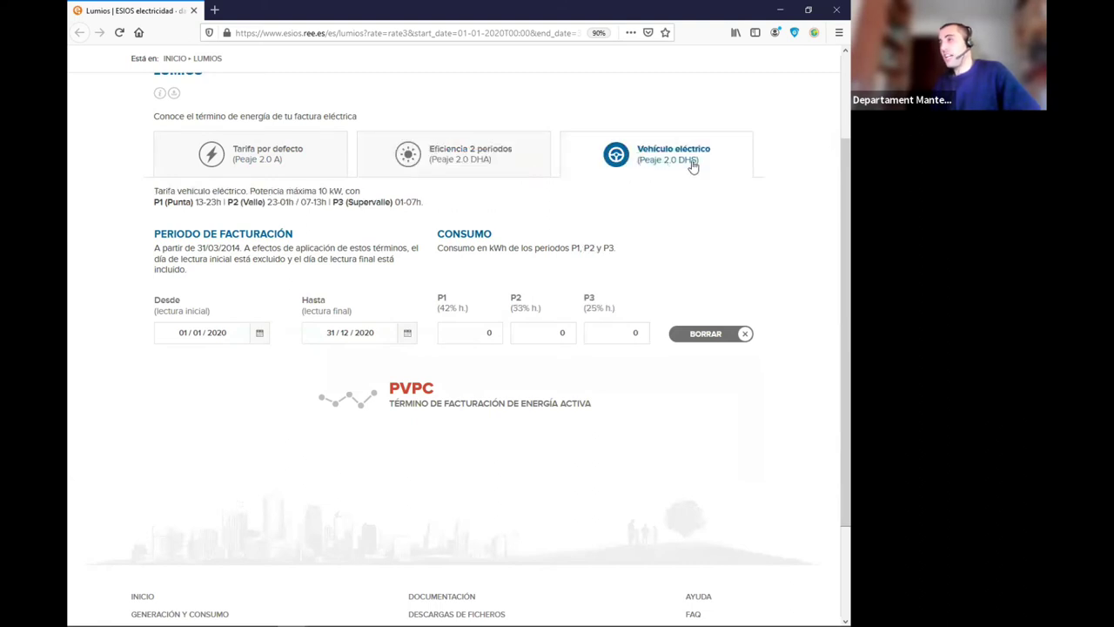
left_click(453, 162)
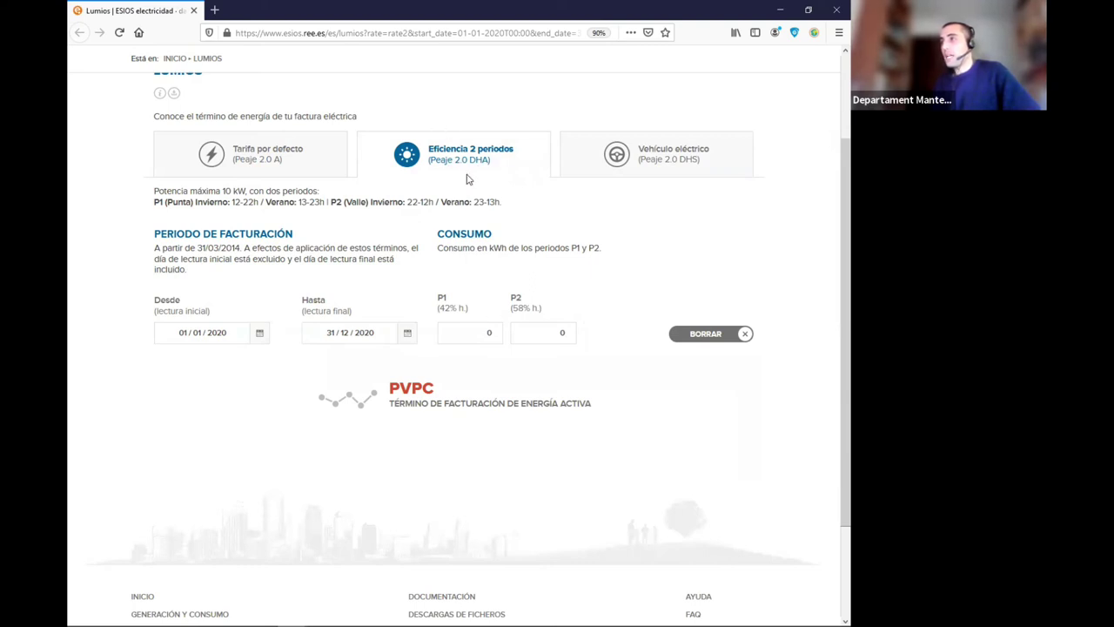
Enter a consumption of 0 kWh for P1 and 100 kWh for P2 to calculate the two-period energy cost.
left_click_drag(486, 334, 501, 334)
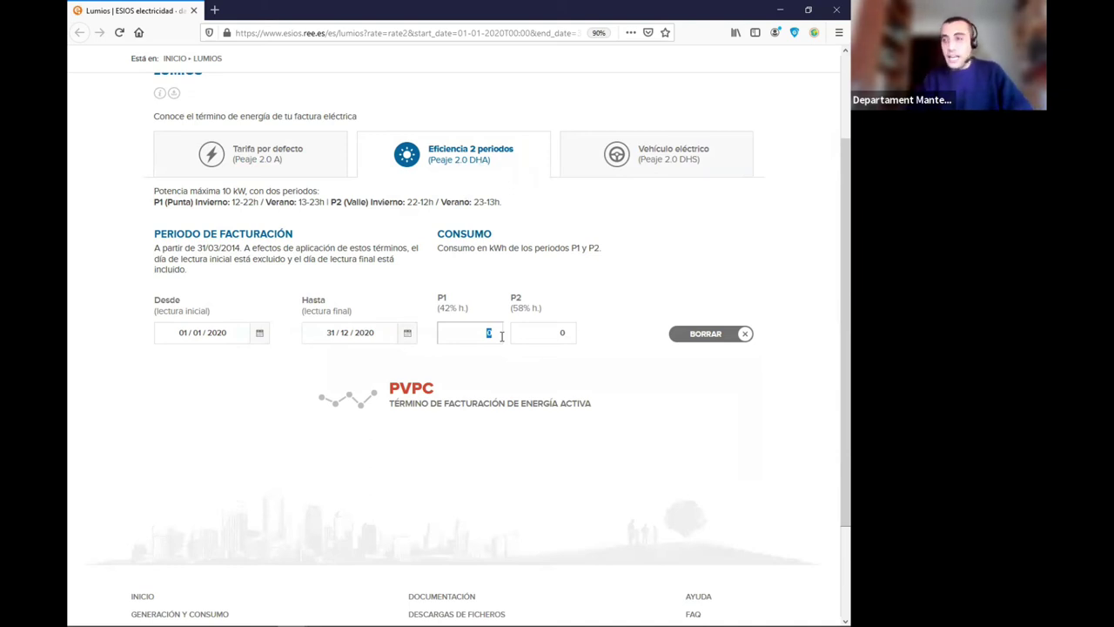
left_click_drag(479, 334, 500, 332)
type("0")
left_click_drag(558, 336, 575, 333)
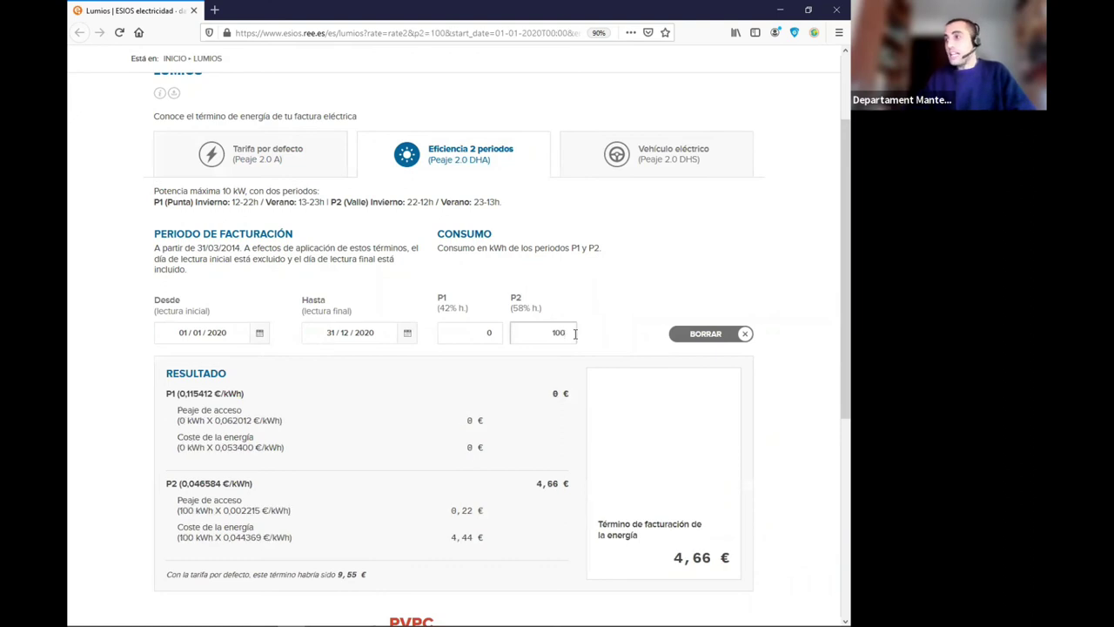
left_click(590, 303)
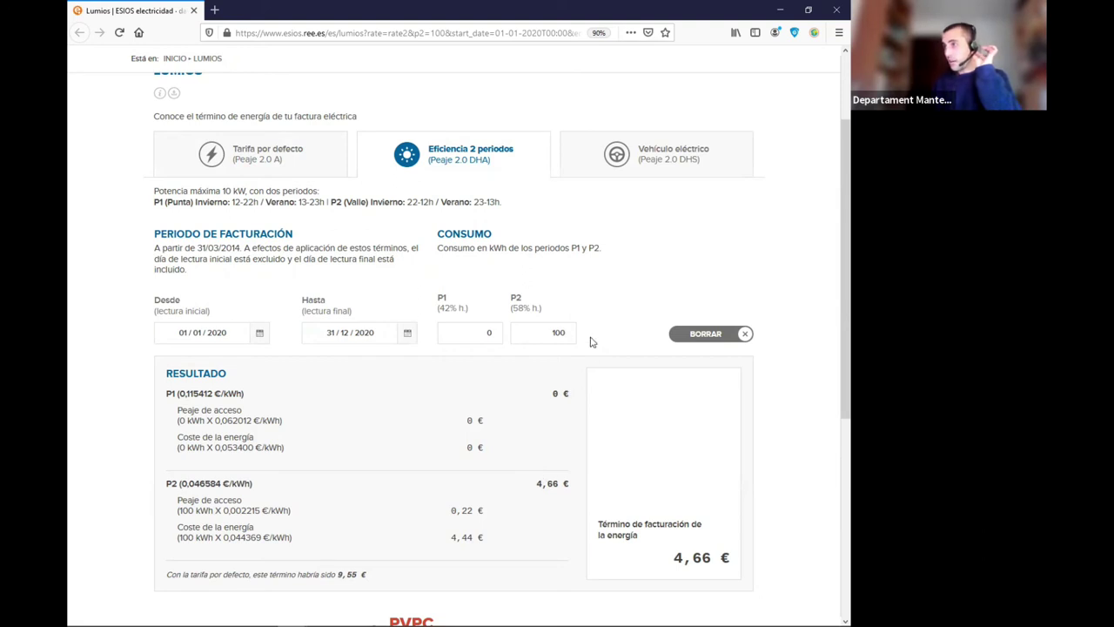
left_click(486, 335)
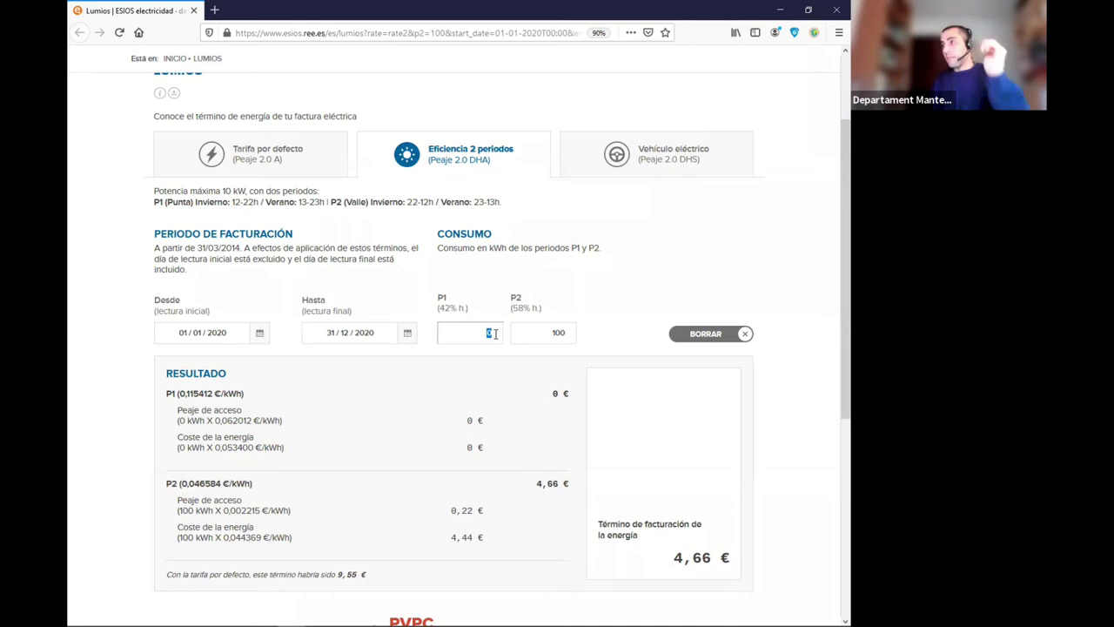
left_click(597, 357)
scroll(561, 422, "down", 1)
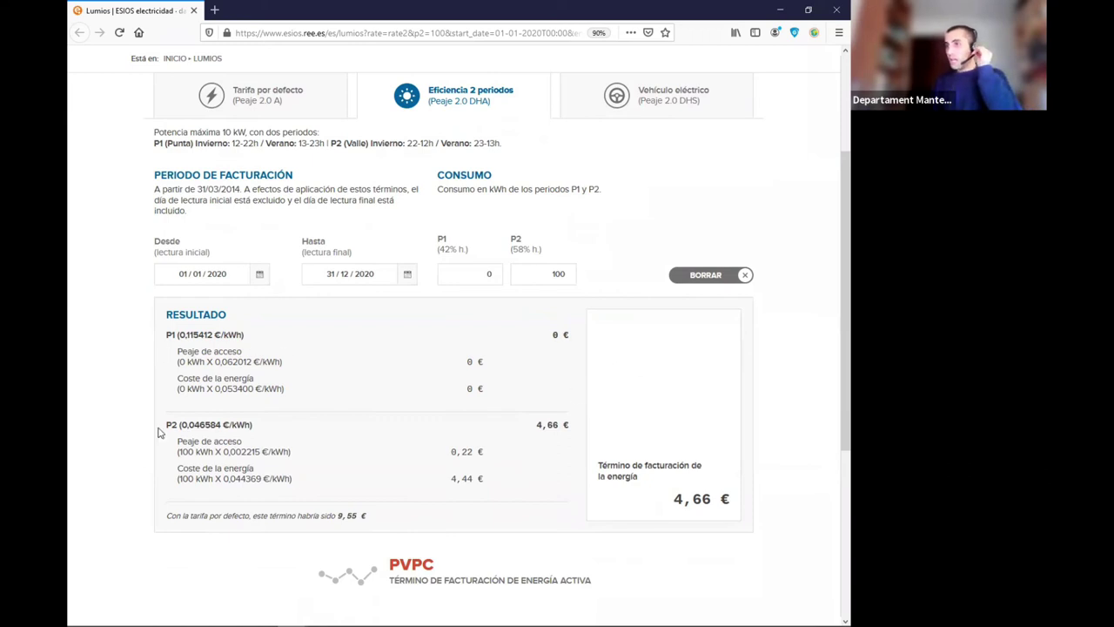
Try a P1 consumption of 10 kWh with the 100 kWh in P2, and set P1 back to 0.
left_click_drag(477, 272, 574, 273)
type("10")
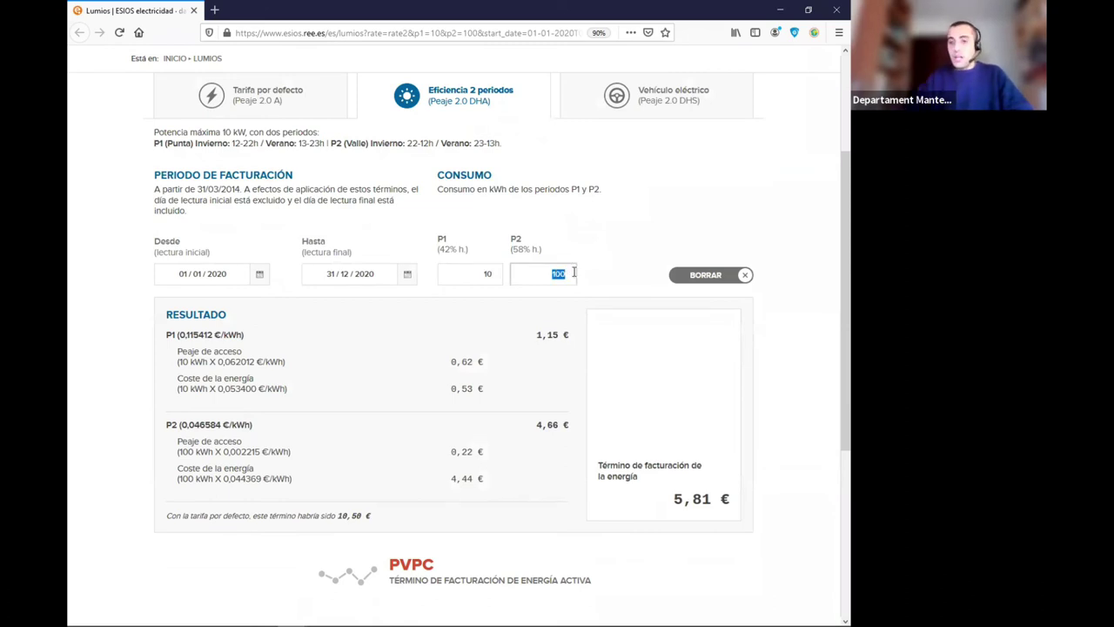
left_click_drag(476, 280, 502, 277)
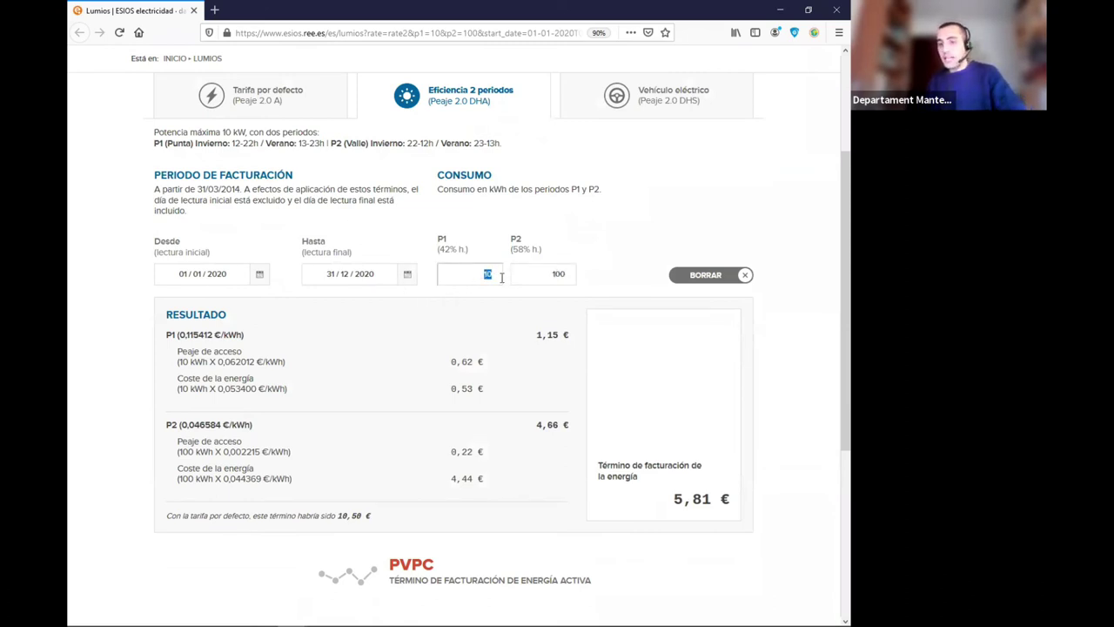
type("0")
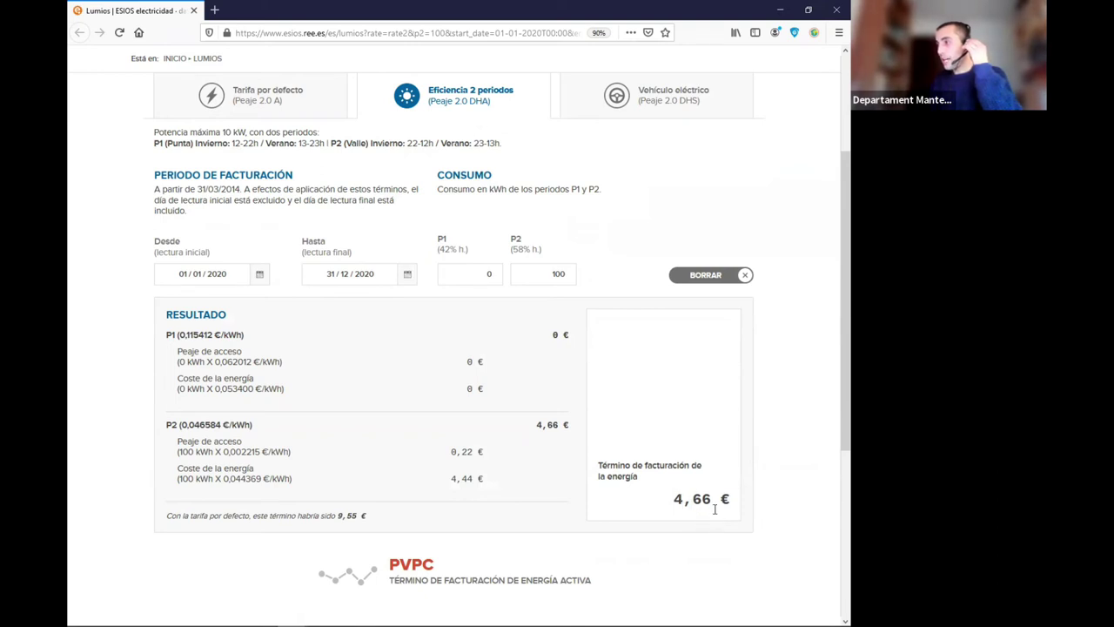
double_click(488, 274)
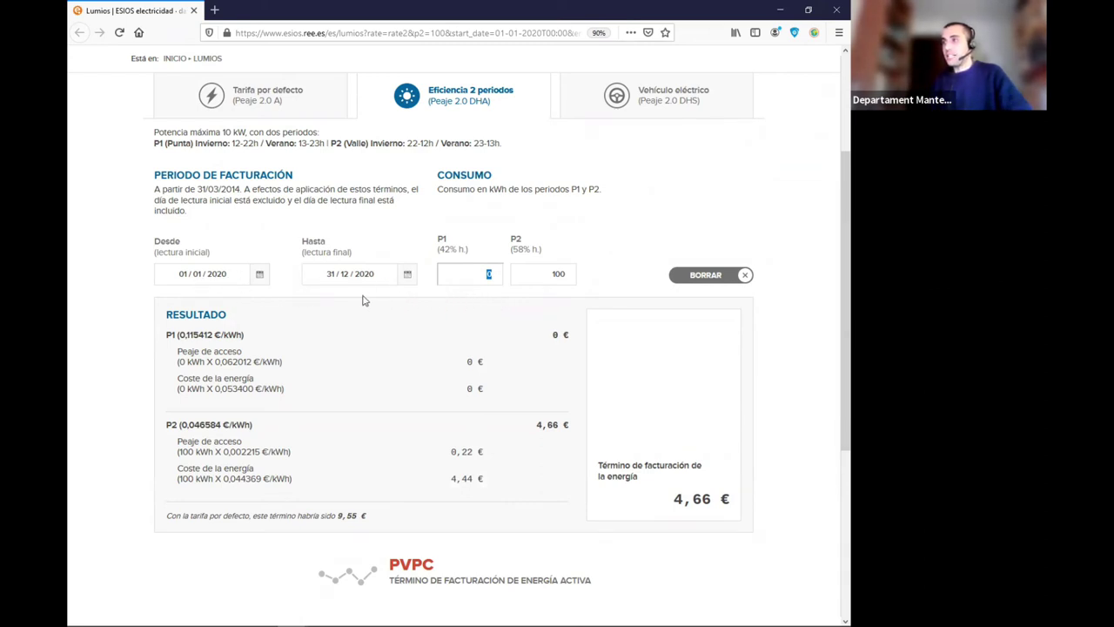
Set the final reading date of the billing period to 31/01/2020.
left_click(405, 276)
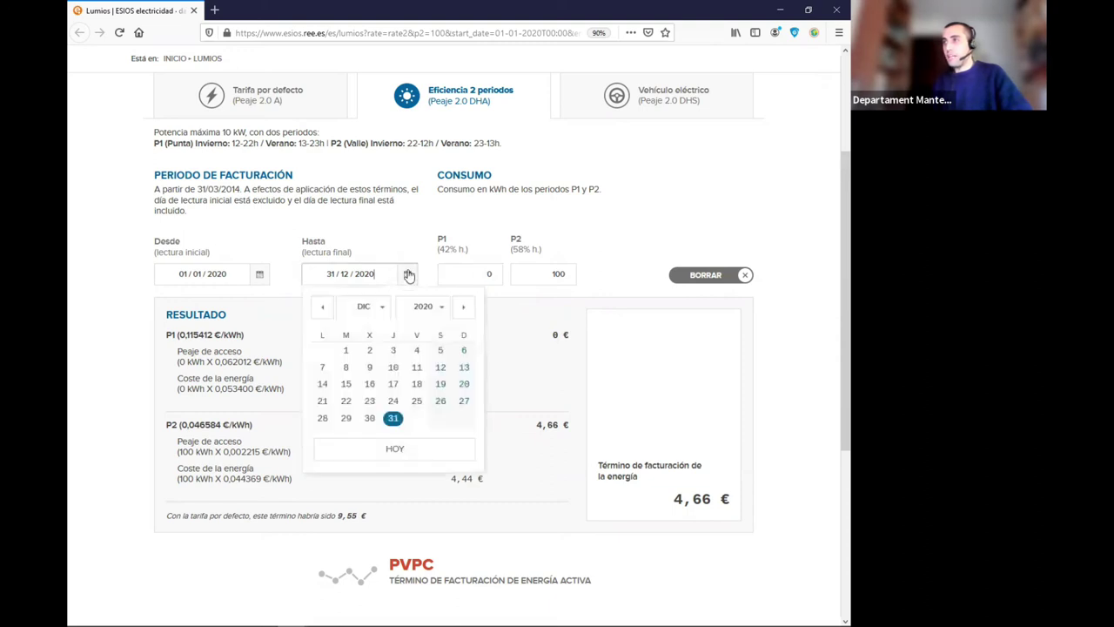
left_click(383, 312)
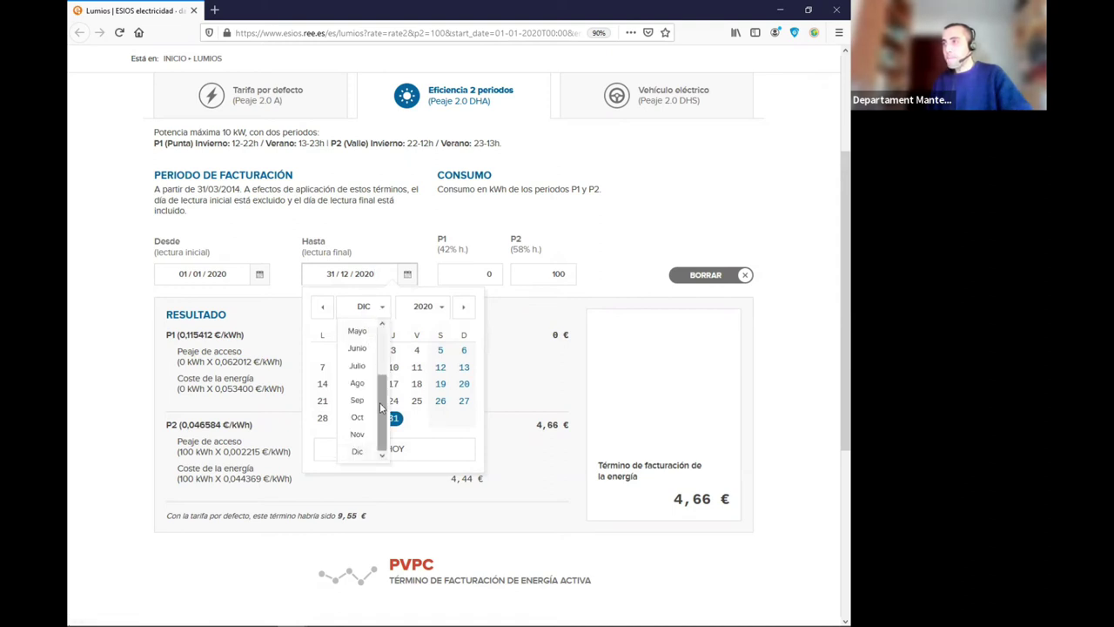
left_click(366, 330)
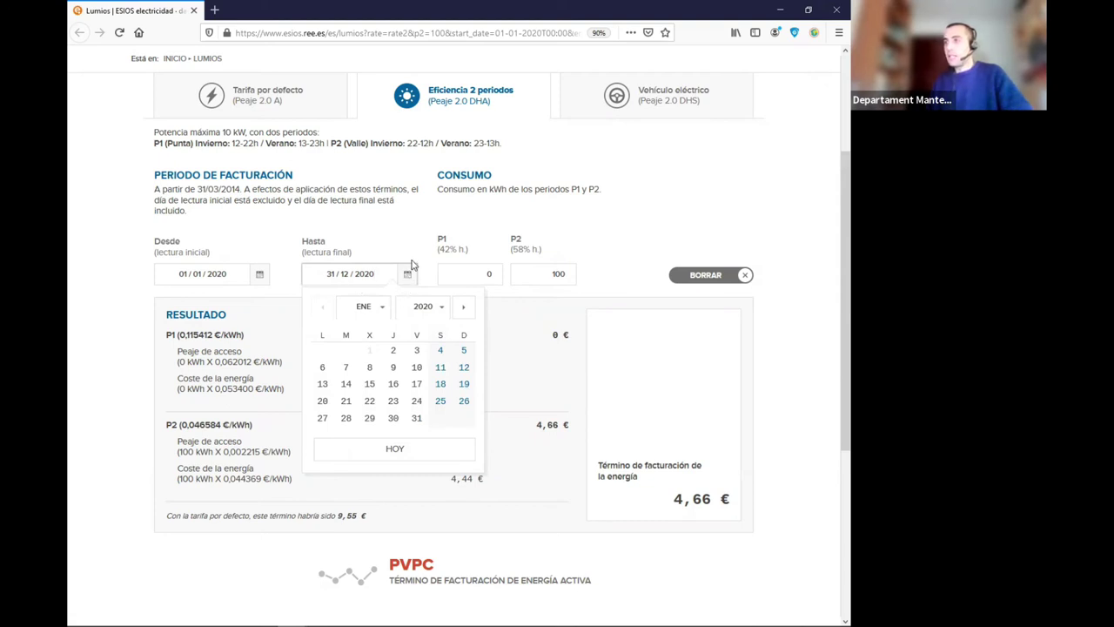
mouse_move(416, 424)
left_mouse_down()
mouse_move(427, 351)
mouse_move(416, 419)
left_mouse_up()
left_click(416, 418)
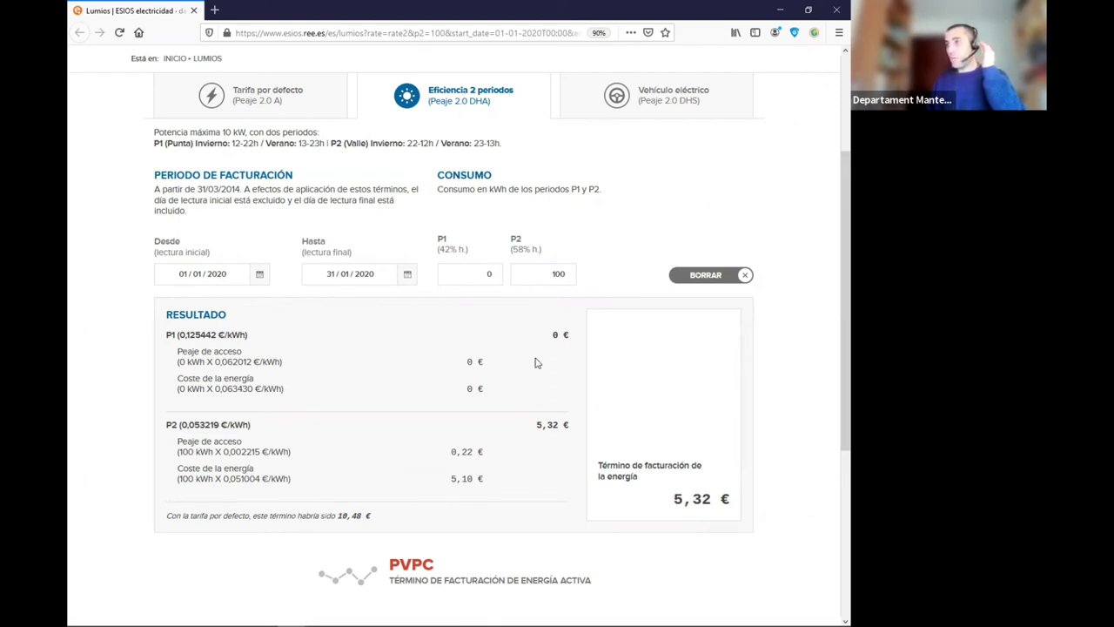
Split the consumption into 10 kWh for P1 and 90 kWh for P2 to recalculate the January 2020 cost.
left_click(485, 278)
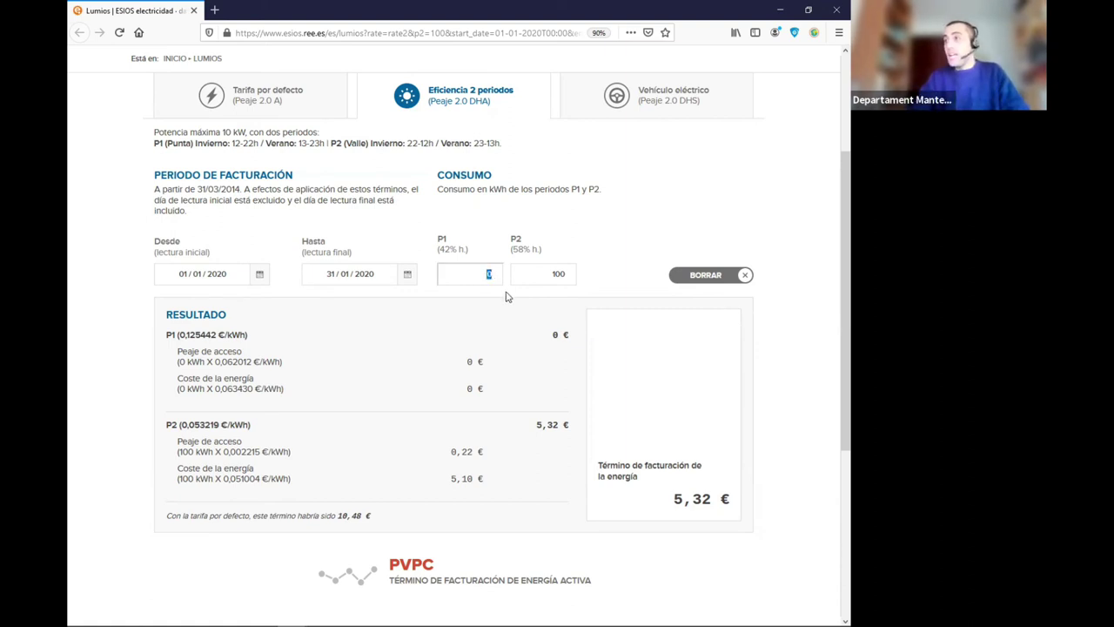
type("10")
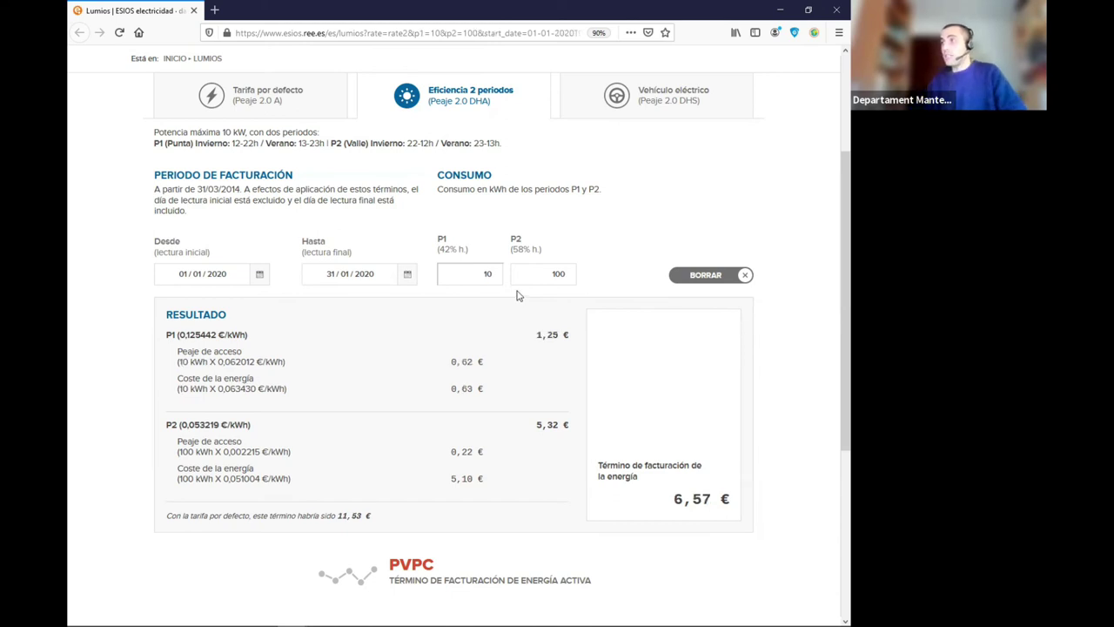
left_click(545, 277)
double_click(566, 274)
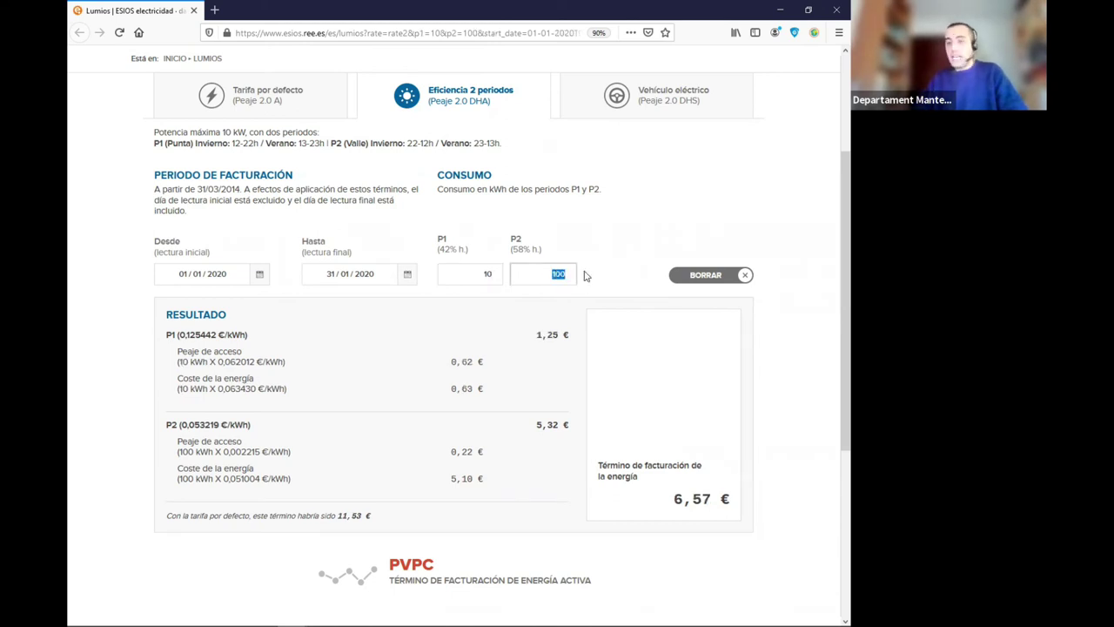
type("5")
type("0")
left_click(595, 267)
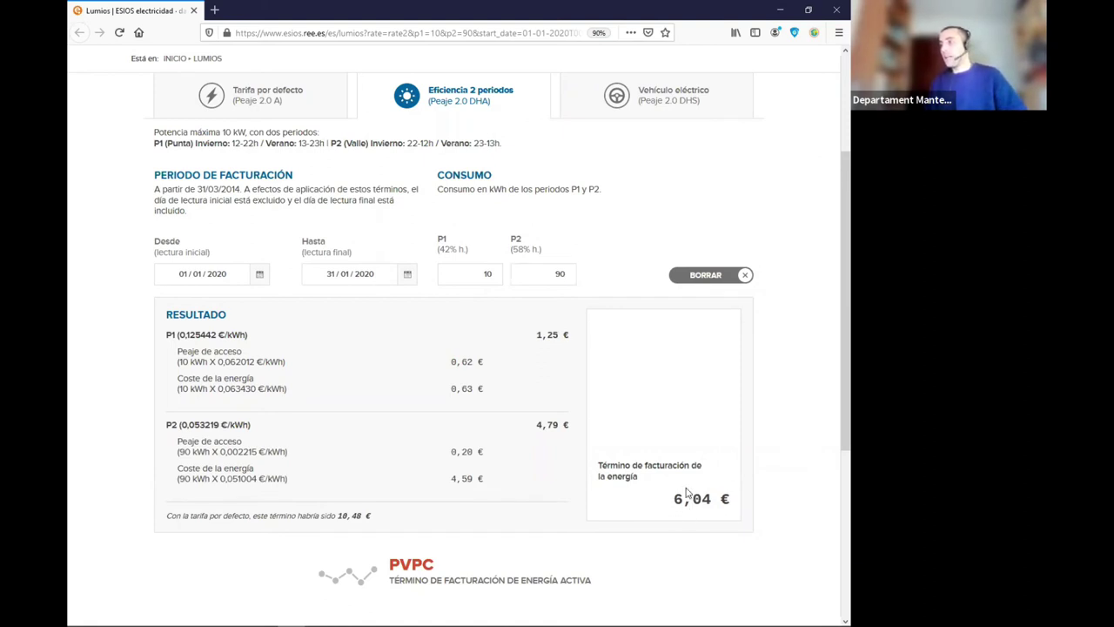
Change the consumption split to 20 kWh for P1 and 80 kWh for P2.
left_click_drag(485, 270, 500, 271)
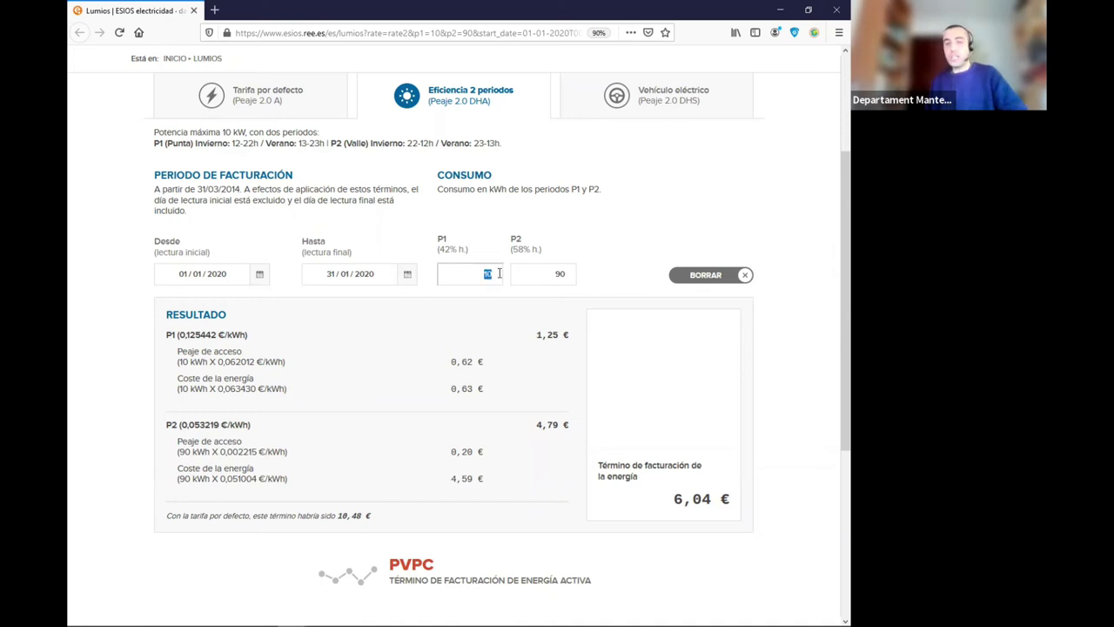
left_click_drag(543, 273, 574, 270)
key("BackSpace")
type("80")
left_click(599, 288)
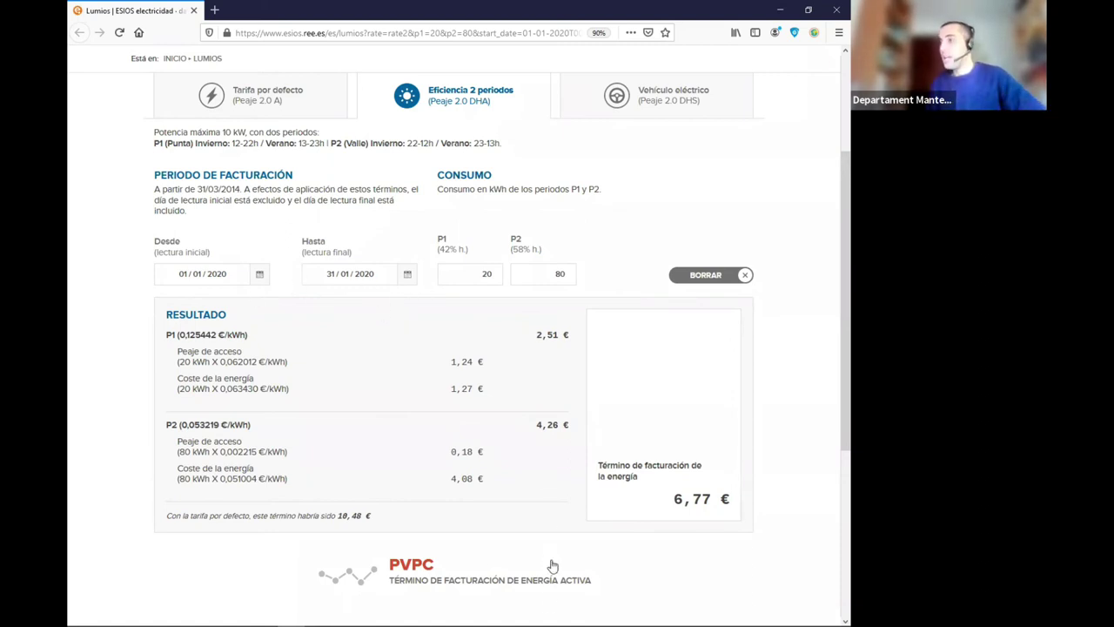
Set the consumption split to 100 kWh for P1 and 0 kWh for P2, and highlight the recalculated energy billing total.
mouse_move(512, 599)
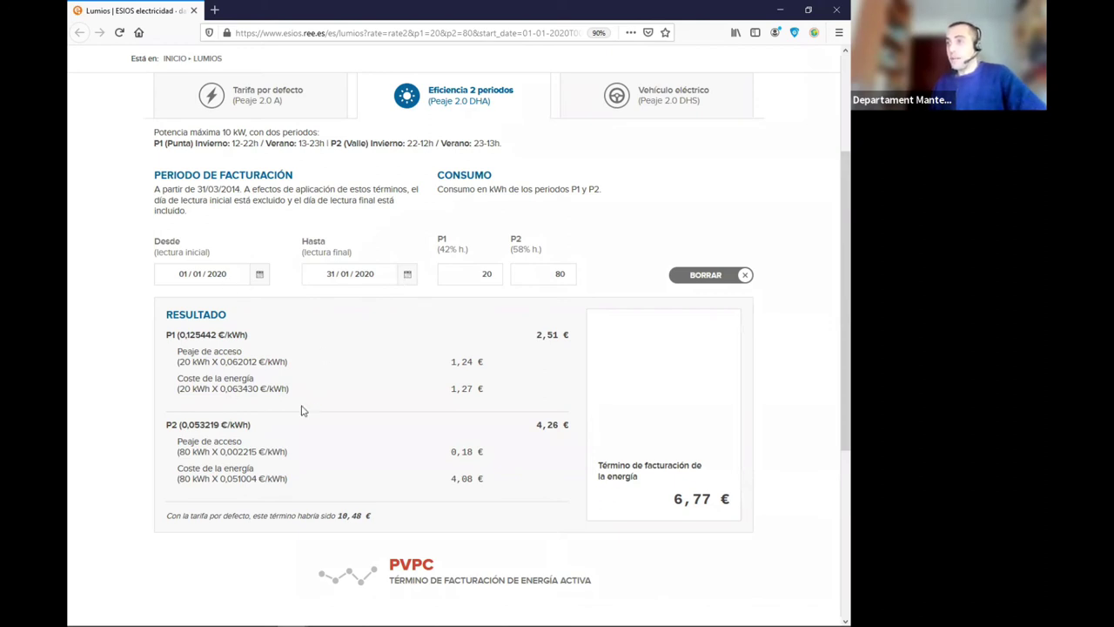
double_click(486, 275)
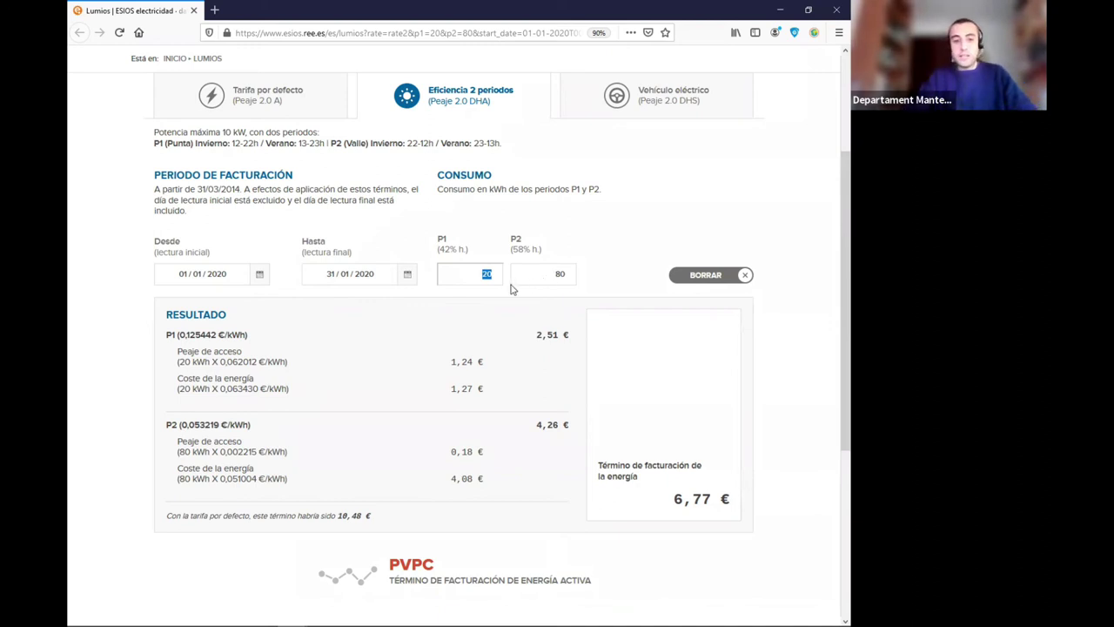
double_click(557, 273)
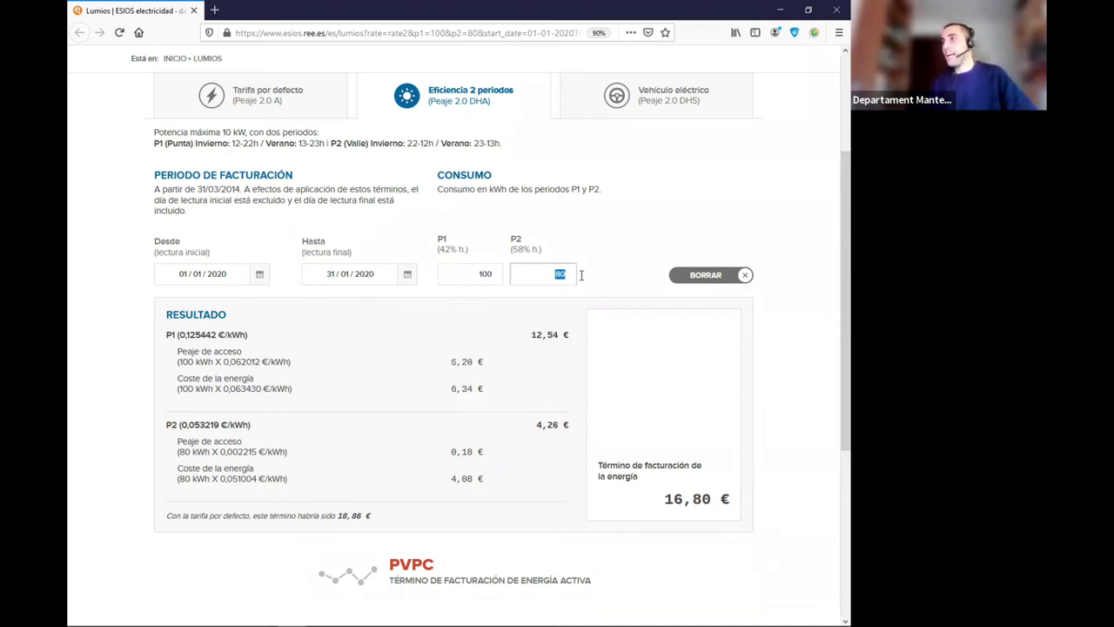
type("0")
left_click(615, 219)
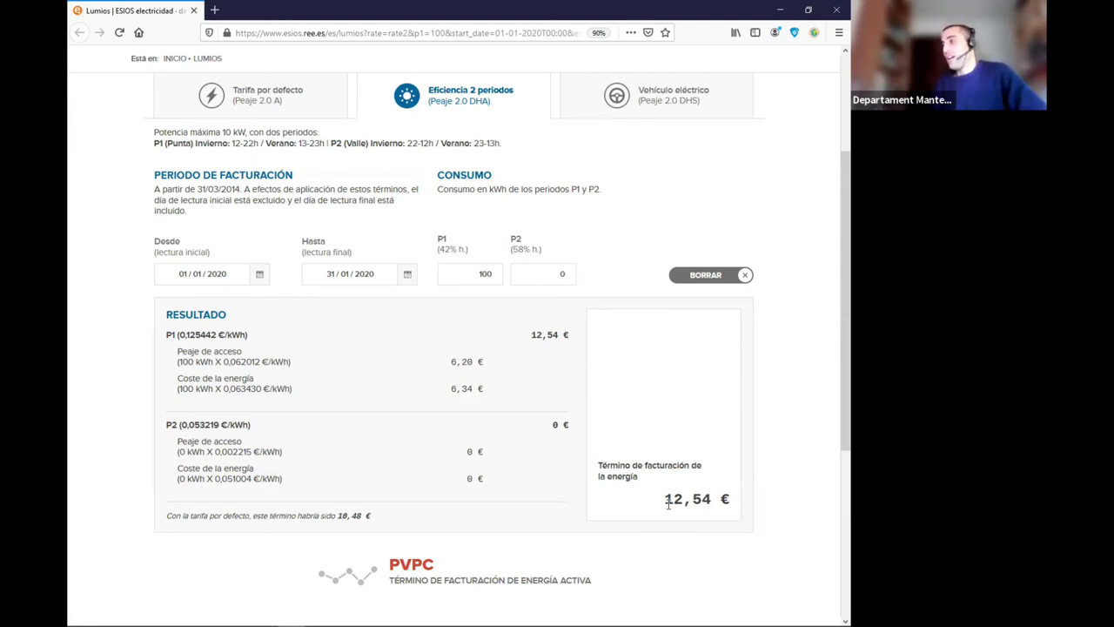
left_click_drag(667, 501, 712, 498)
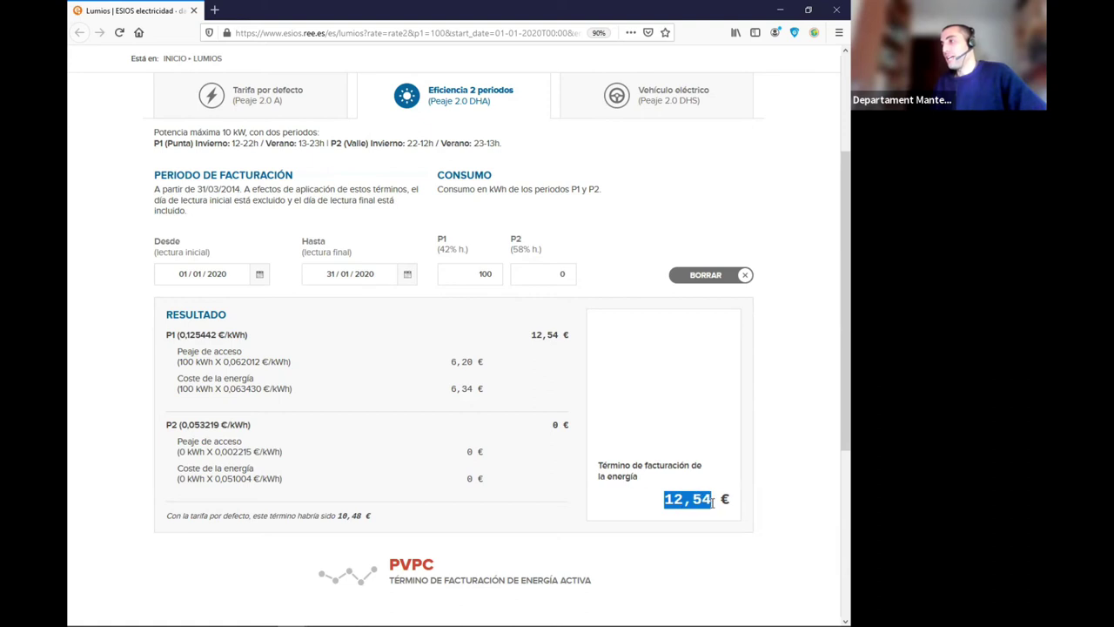
left_click(755, 413)
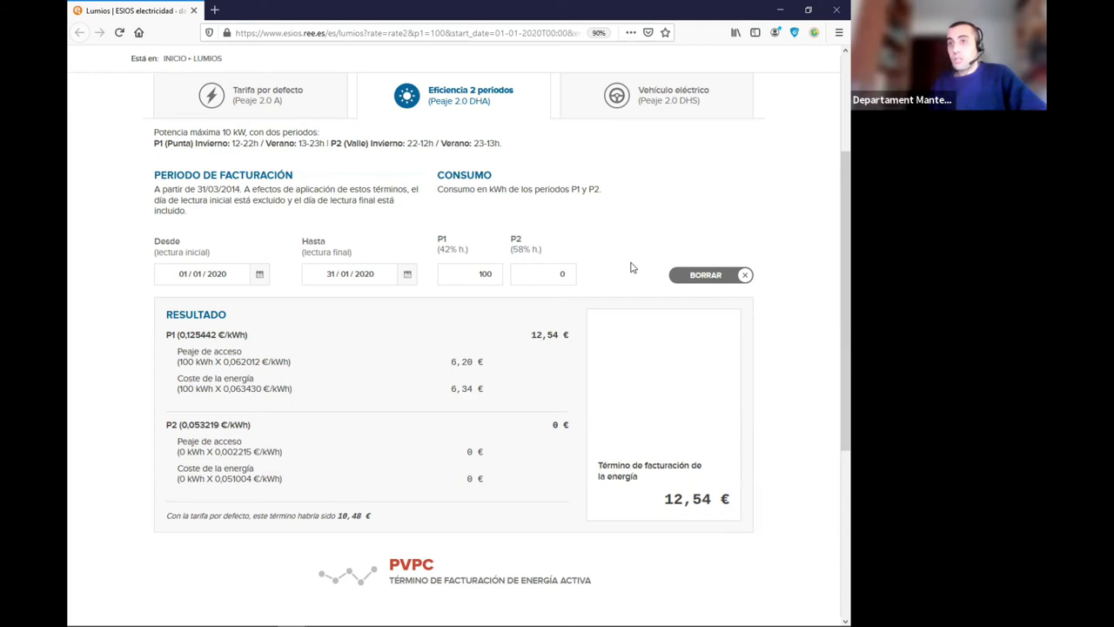
Switch to the Contractació elèctrica workbook in Excel and open the Comparativa 2.0A Vs 2.0DHA sheet.
mouse_move(555, 613)
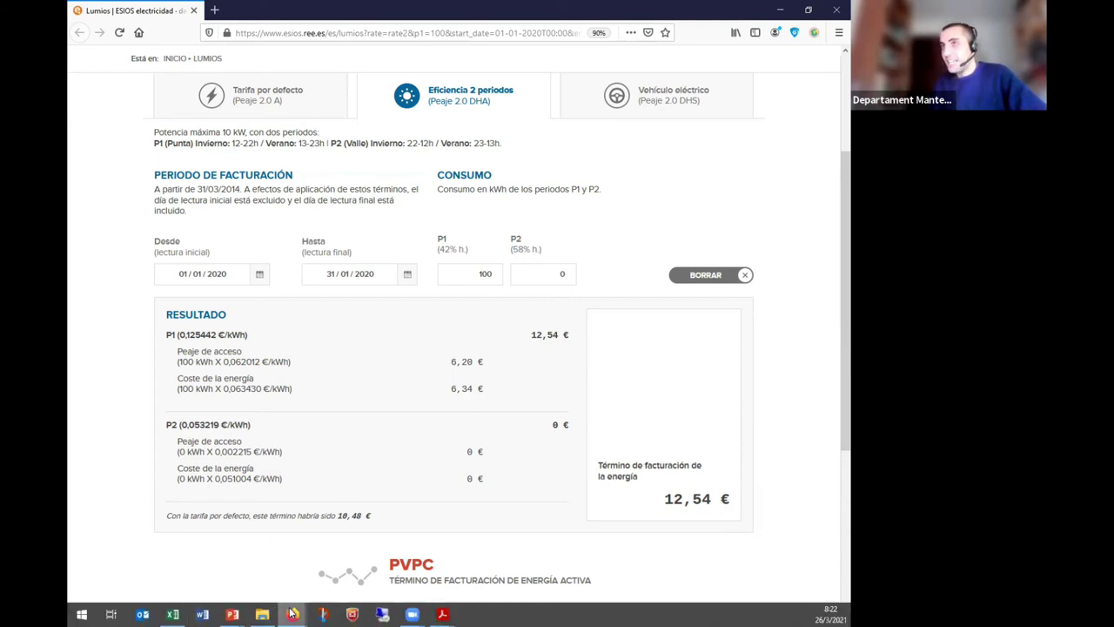
mouse_move(293, 614)
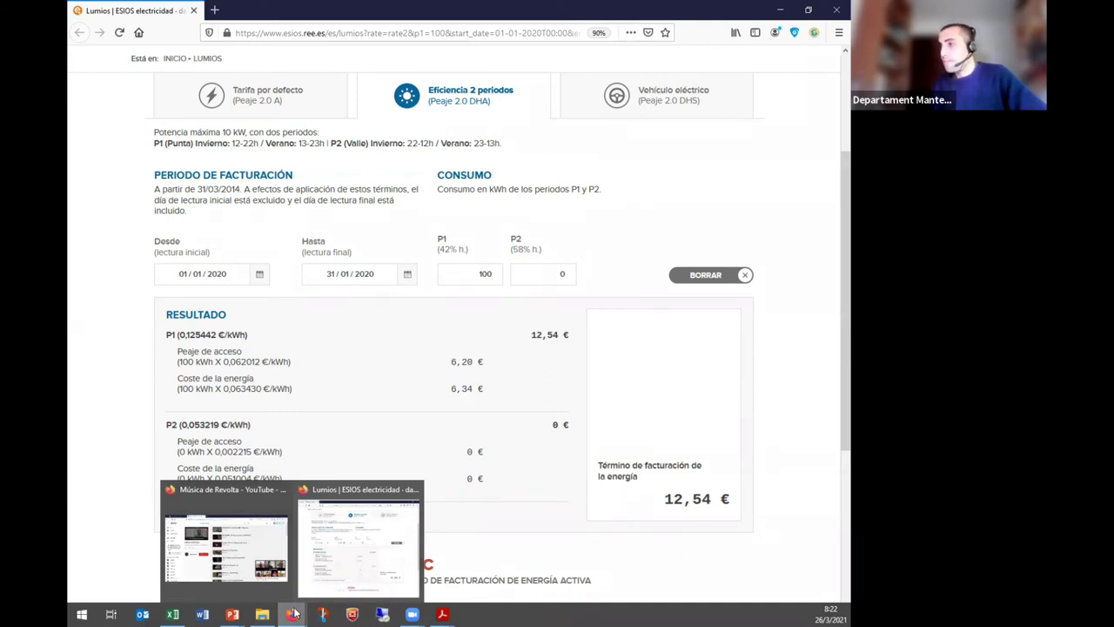
left_click(773, 10)
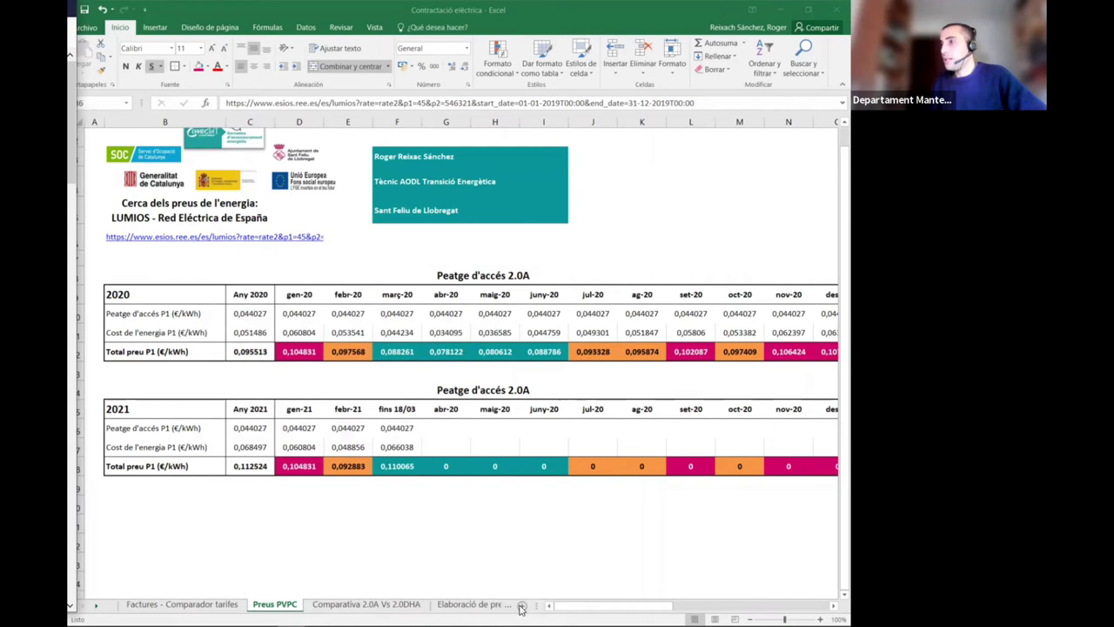
left_click(372, 604)
left_click(481, 513)
scroll(479, 493, "down", 1)
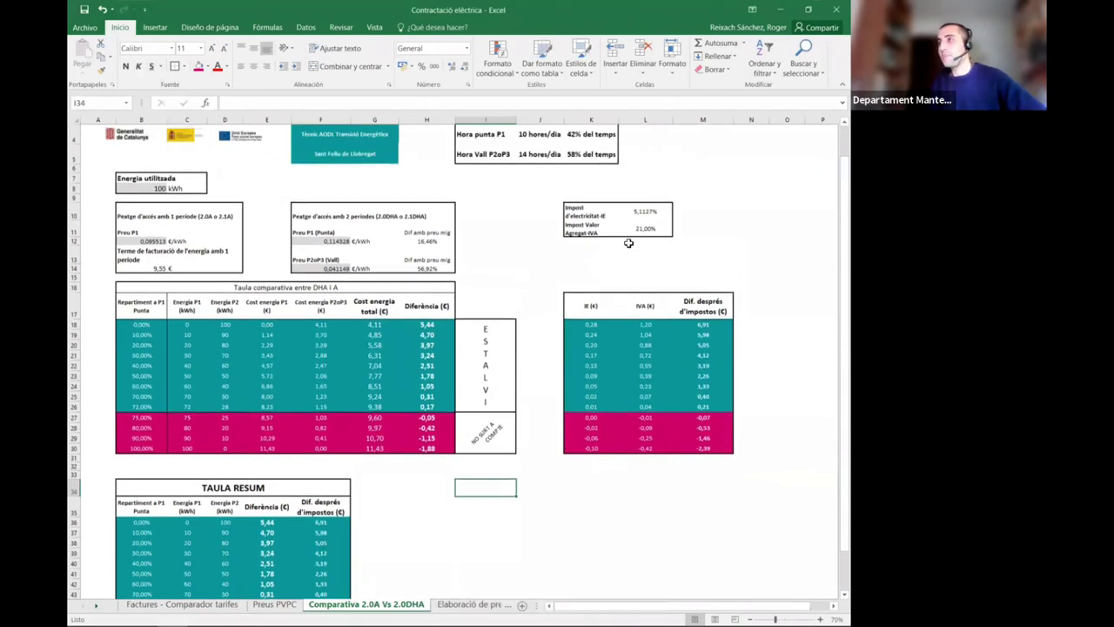
Examine the table comparing the DHA and A tariffs, together with the energy used and the access toll prices above it.
left_click(529, 260)
scroll(435, 306, "up", 2)
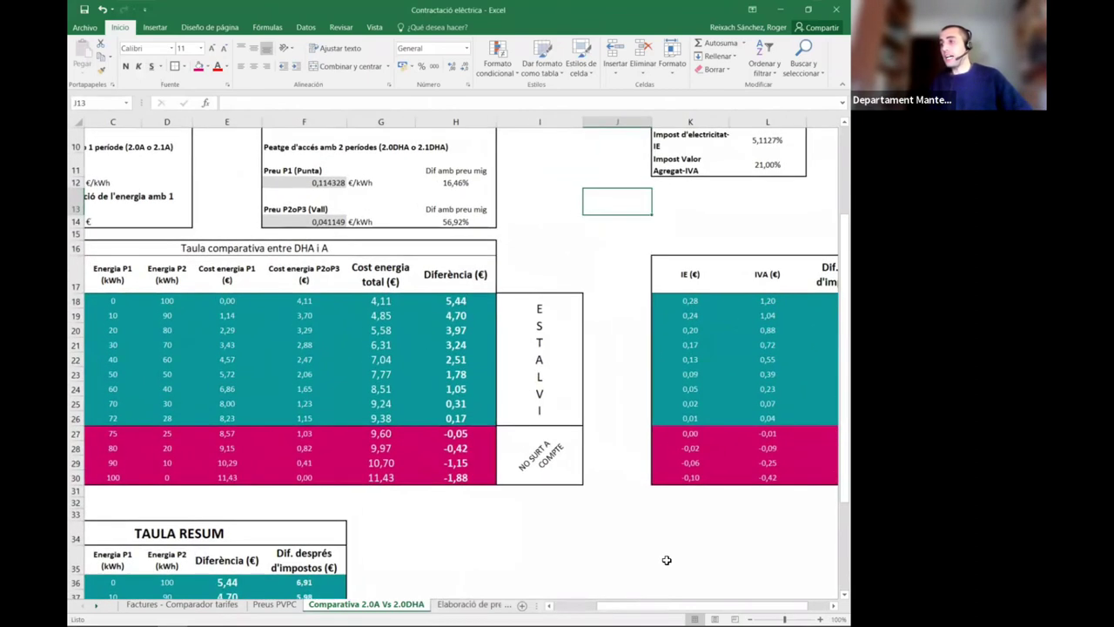
scroll(687, 611, "left", 3)
scroll(281, 391, "up", 3)
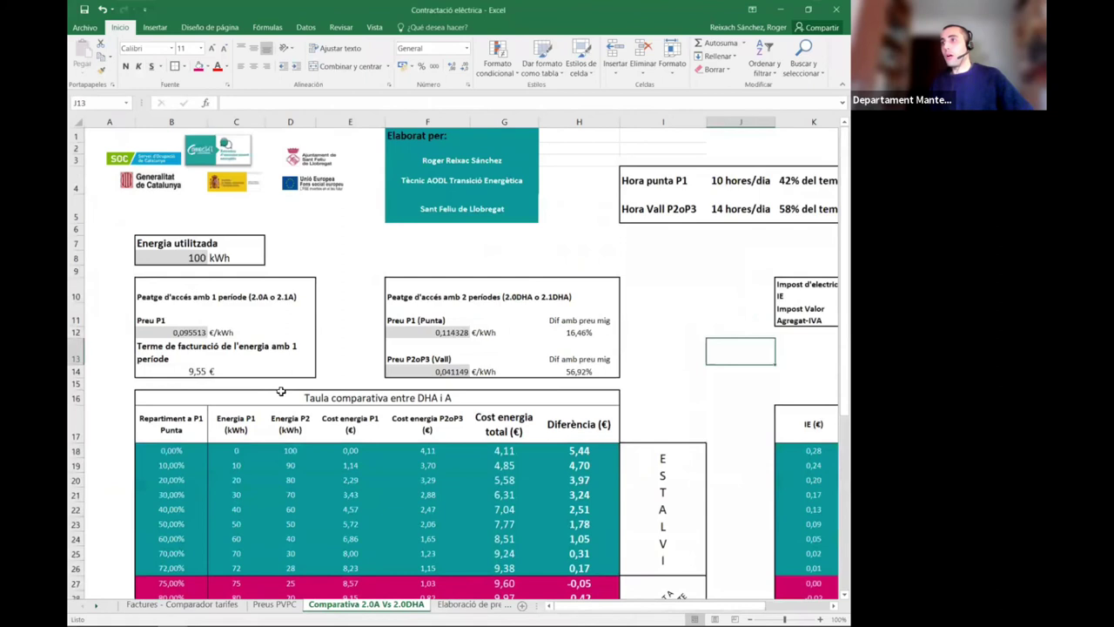
left_click(184, 260)
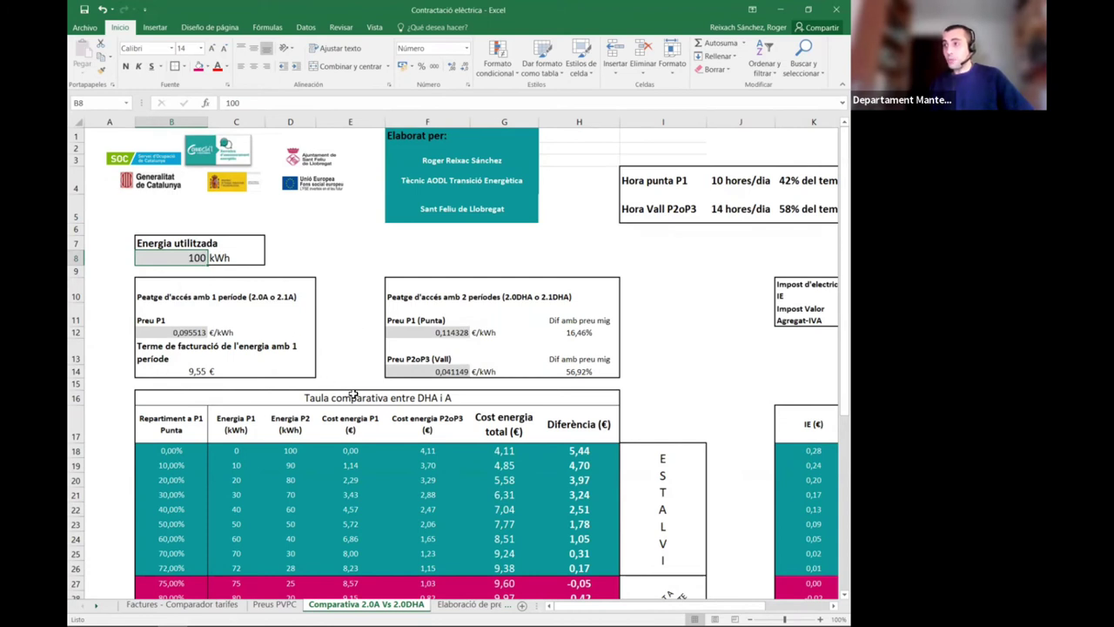
scroll(353, 393, "down", 1)
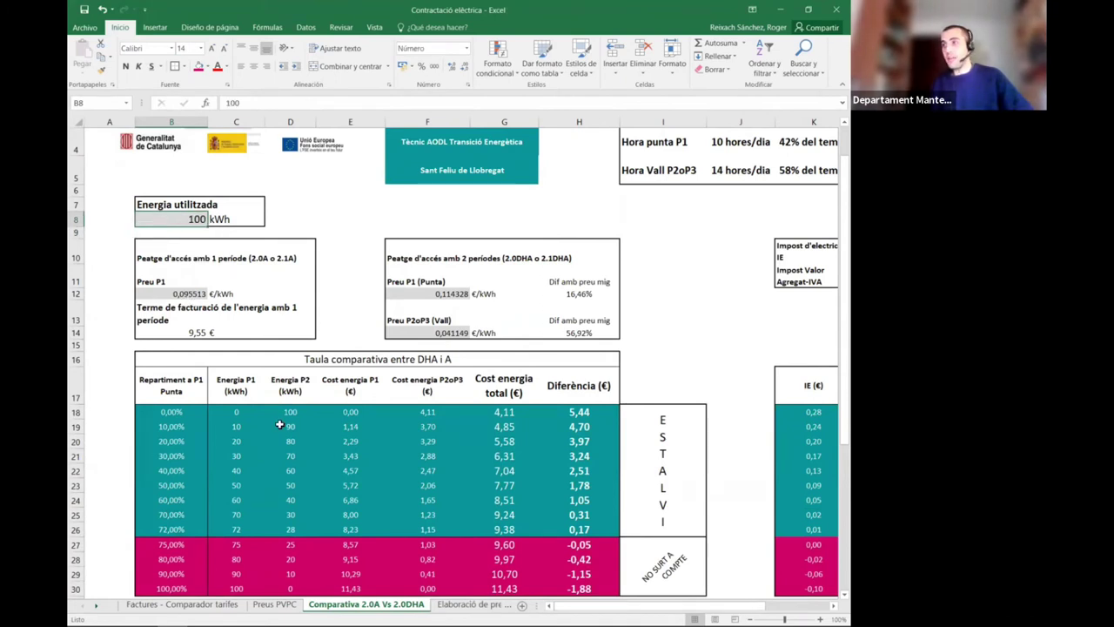
scroll(279, 424, "down", 1)
scroll(226, 357, "up", 1)
Consult the energy price on the second Endesa example invoice and enter 015 as the P1 price of the one-period tariff.
left_click(184, 294)
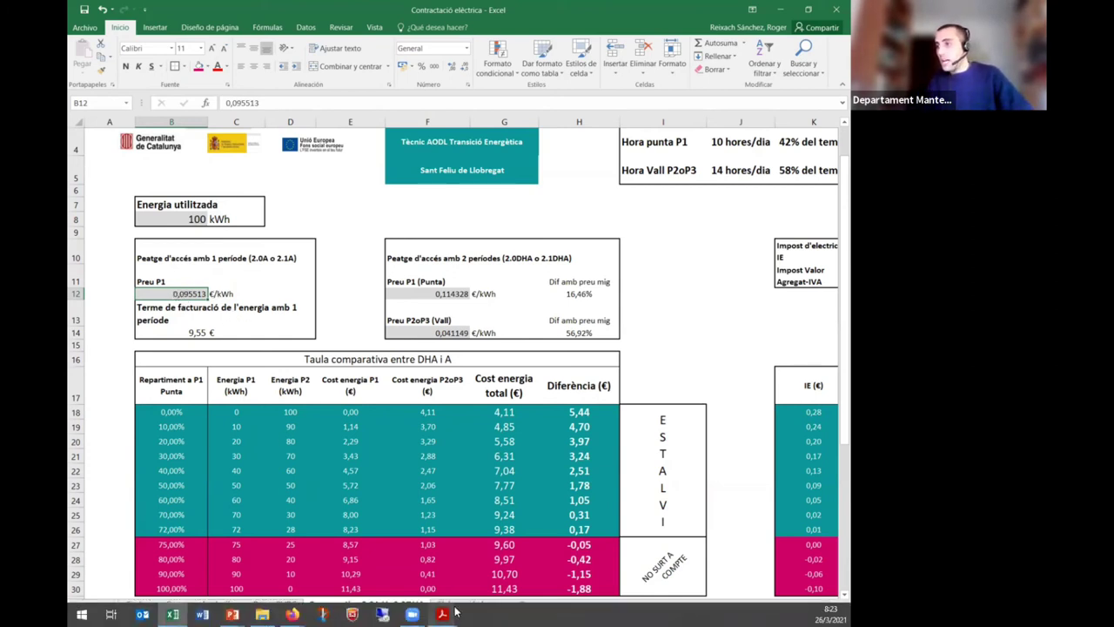
mouse_move(442, 614)
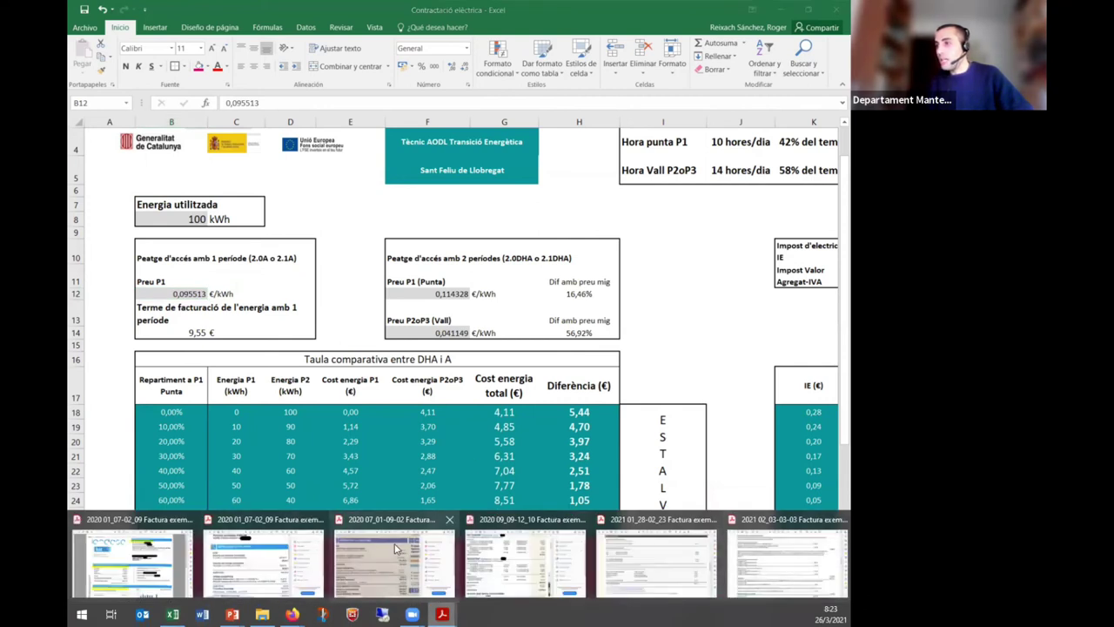
left_click(261, 561)
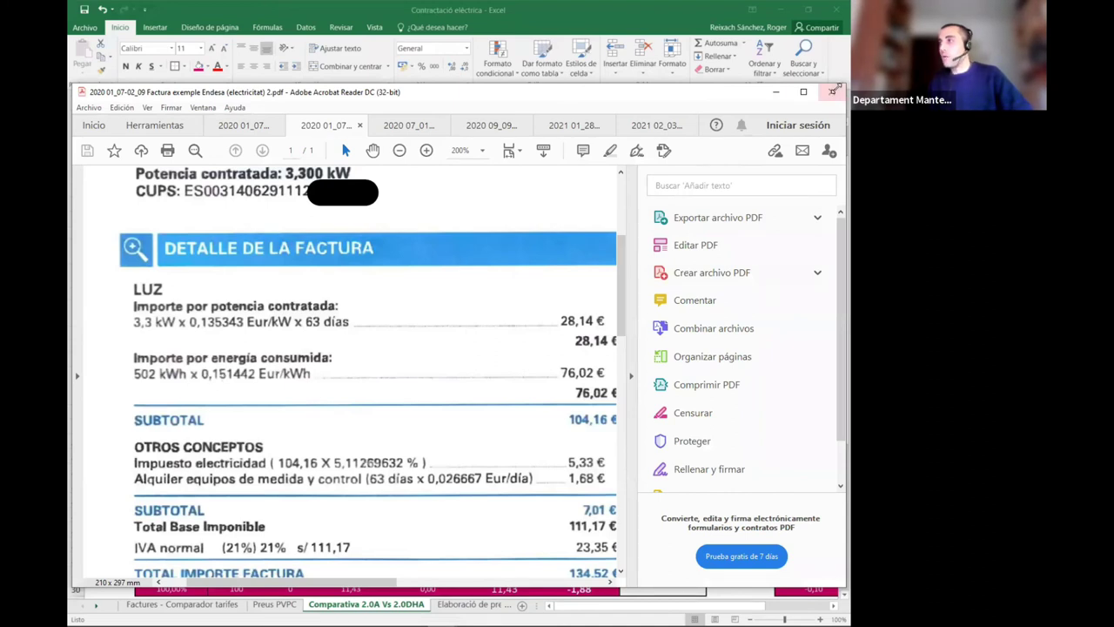
left_click(776, 91)
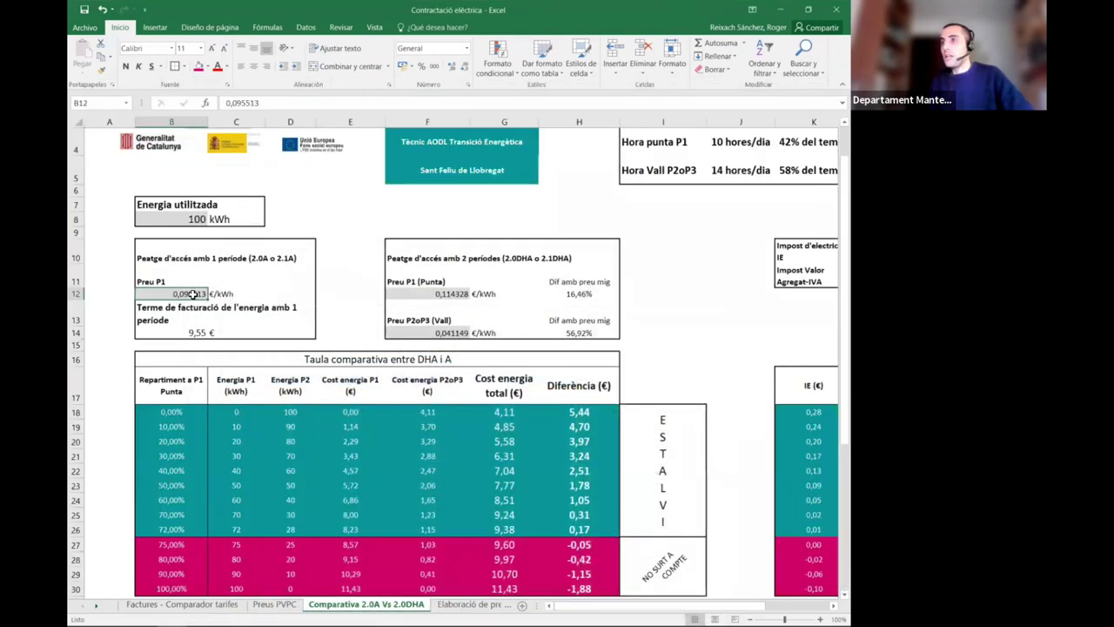
double_click(187, 293)
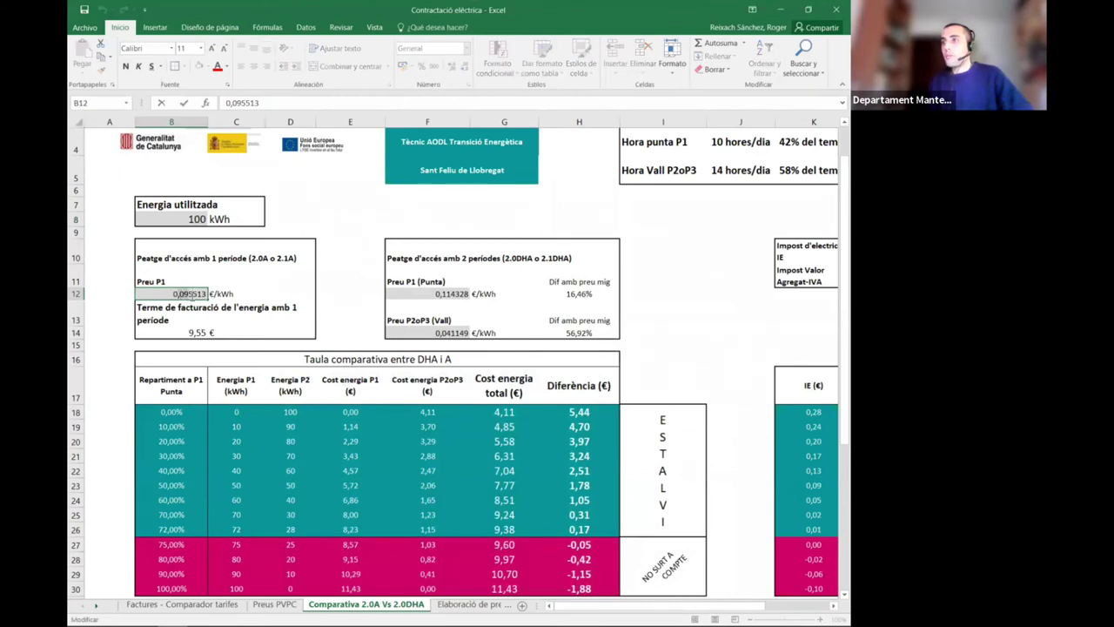
type("015")
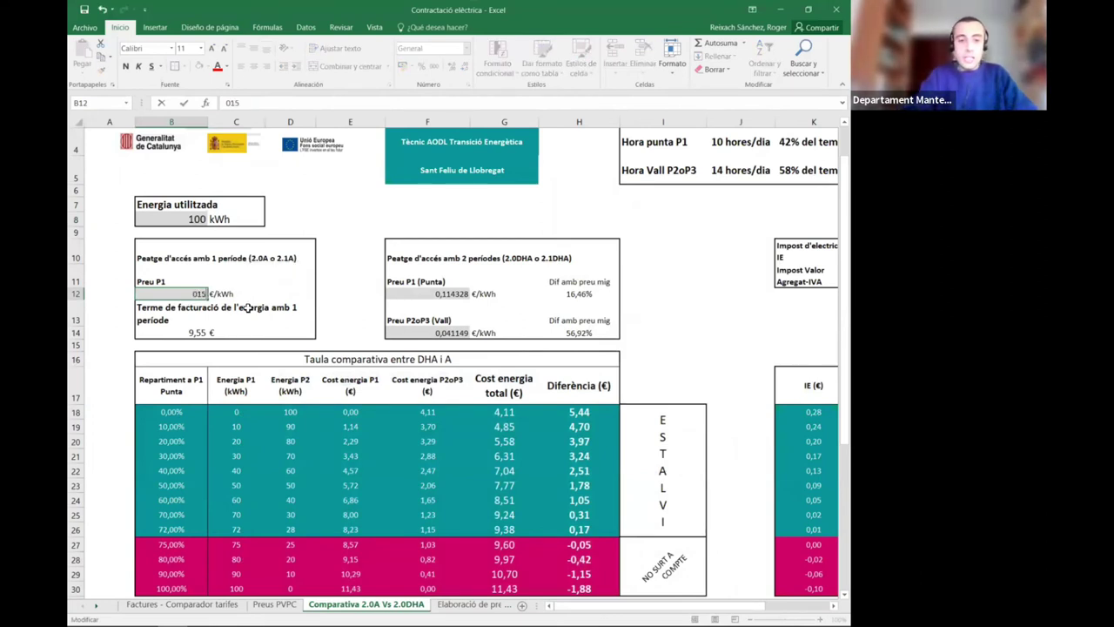
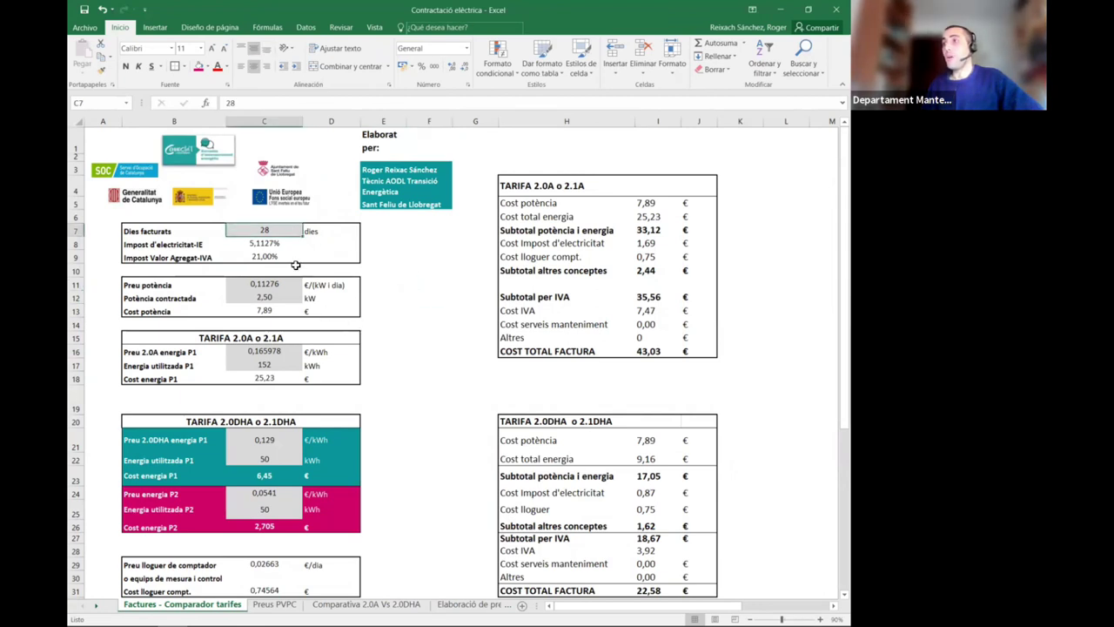
Review the billed days, power price formula and contracted power on the Factures - Comparador tarifes sheet.
left_click(429, 291)
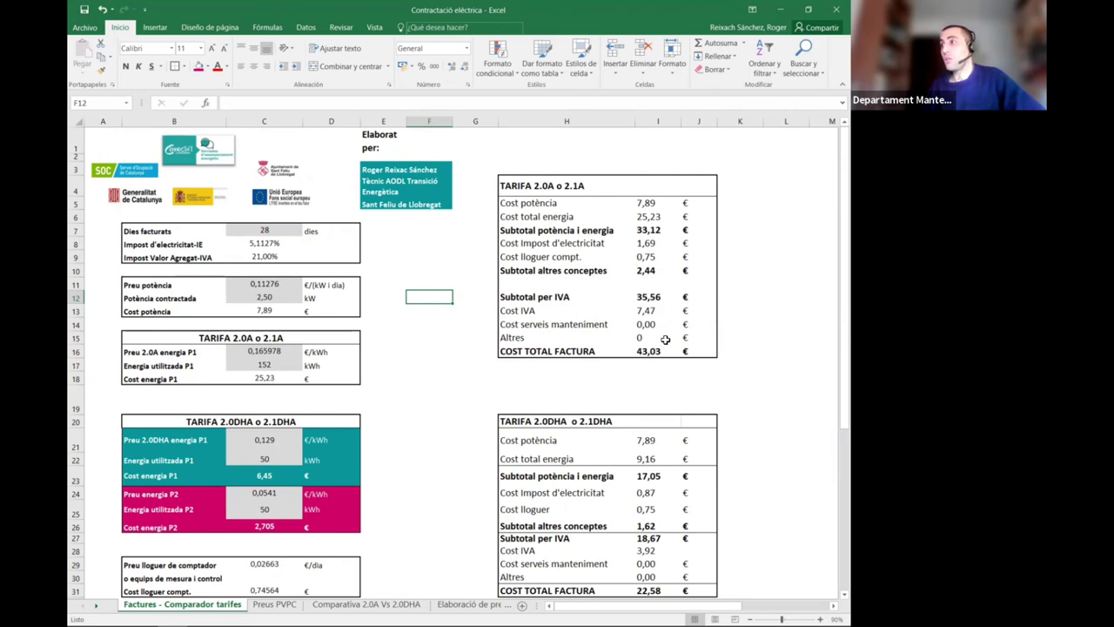
left_click(437, 350)
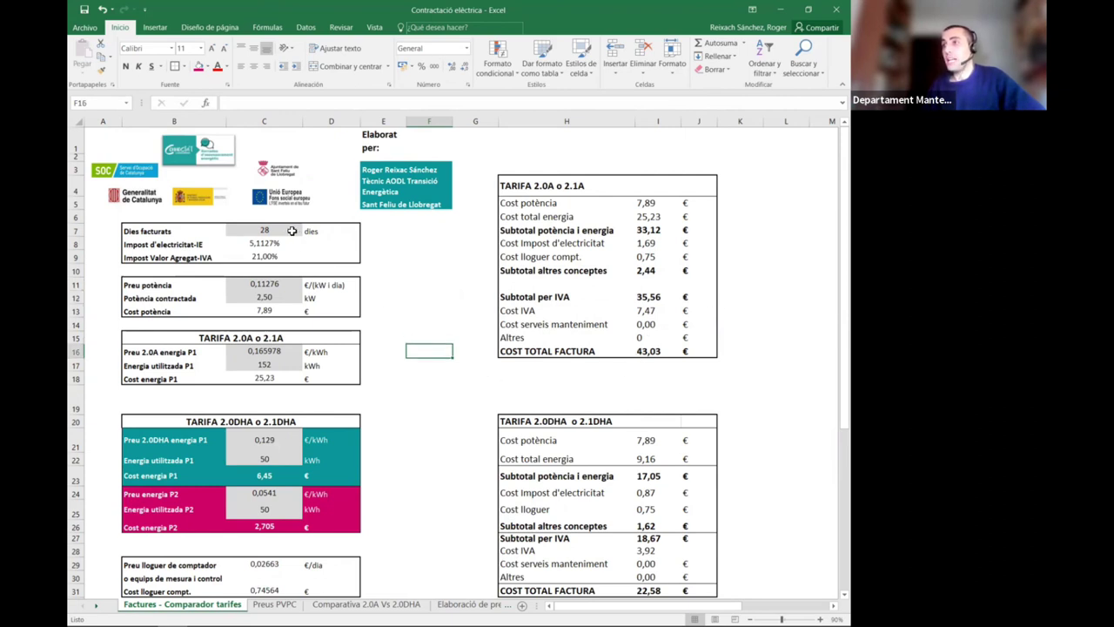
left_click(398, 287)
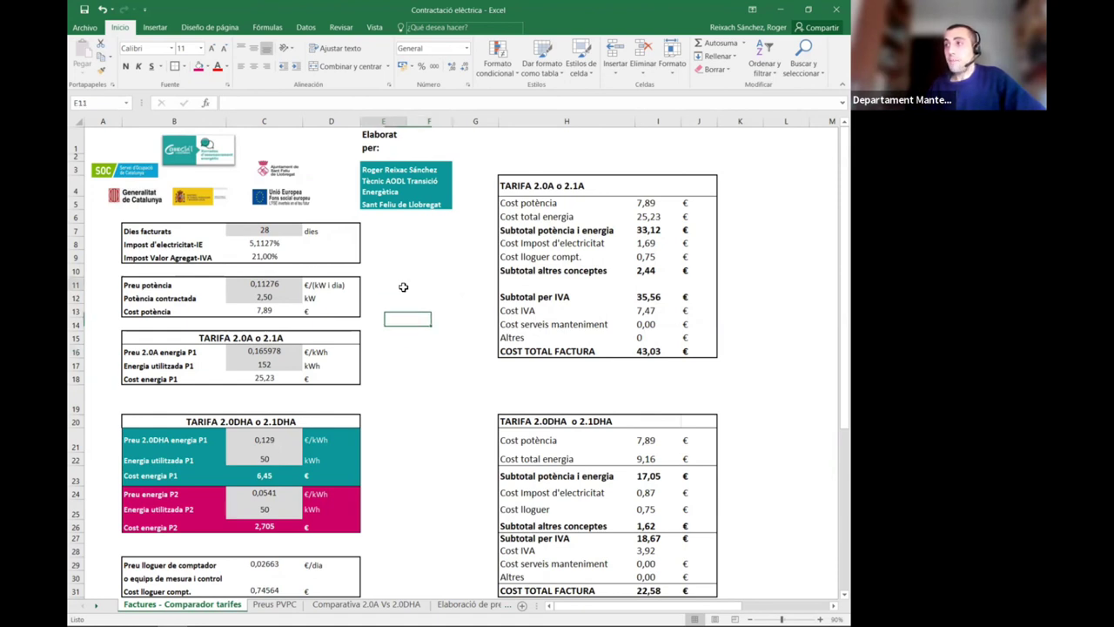
left_click(284, 232)
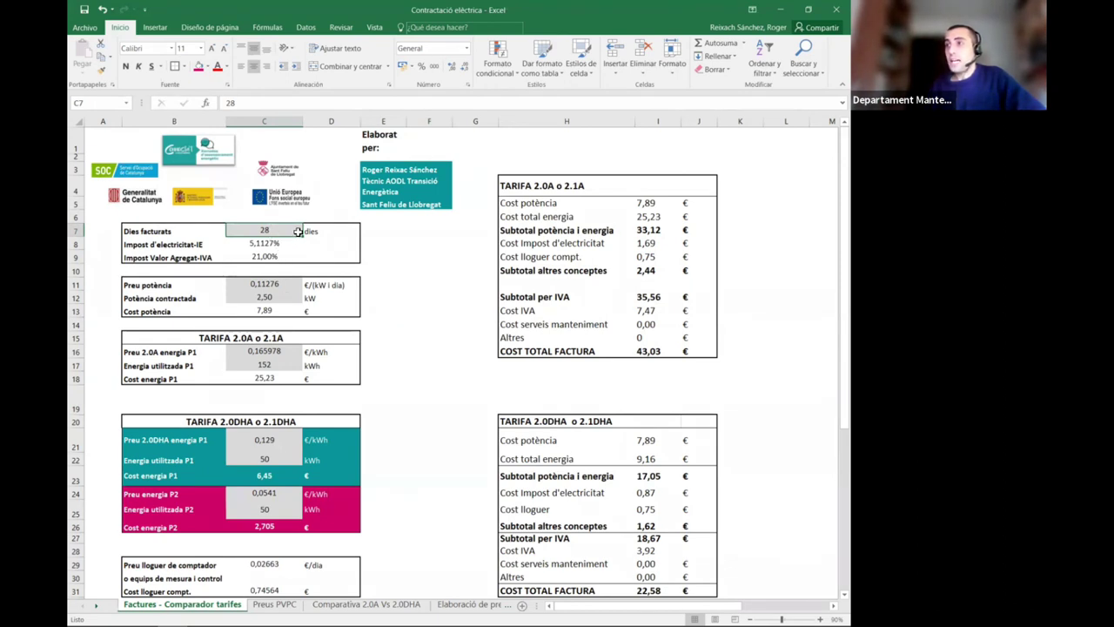
left_click(284, 284)
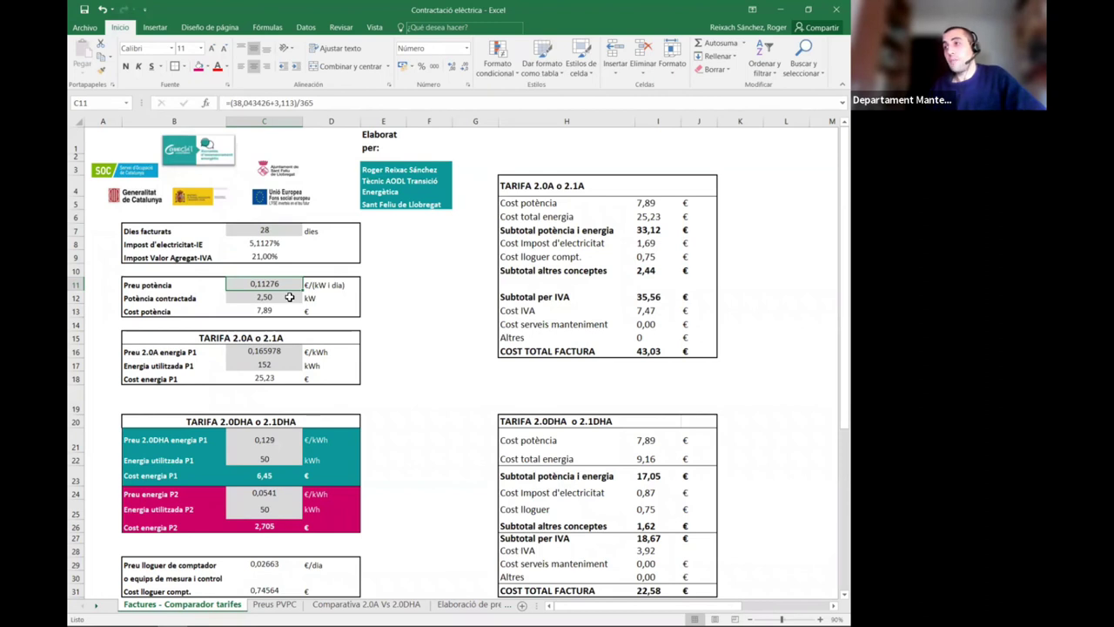
left_click(289, 298)
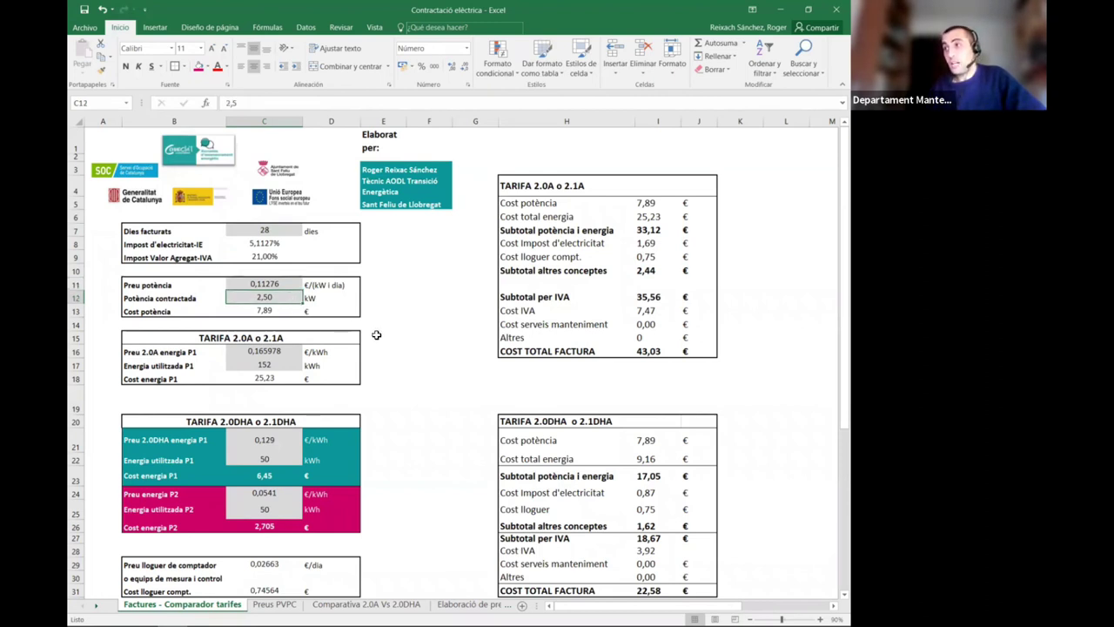
Examine the P1 energy price and energy used for tariff 2.0A, and the same two inputs for tariff 2.0DHA.
left_click(273, 351)
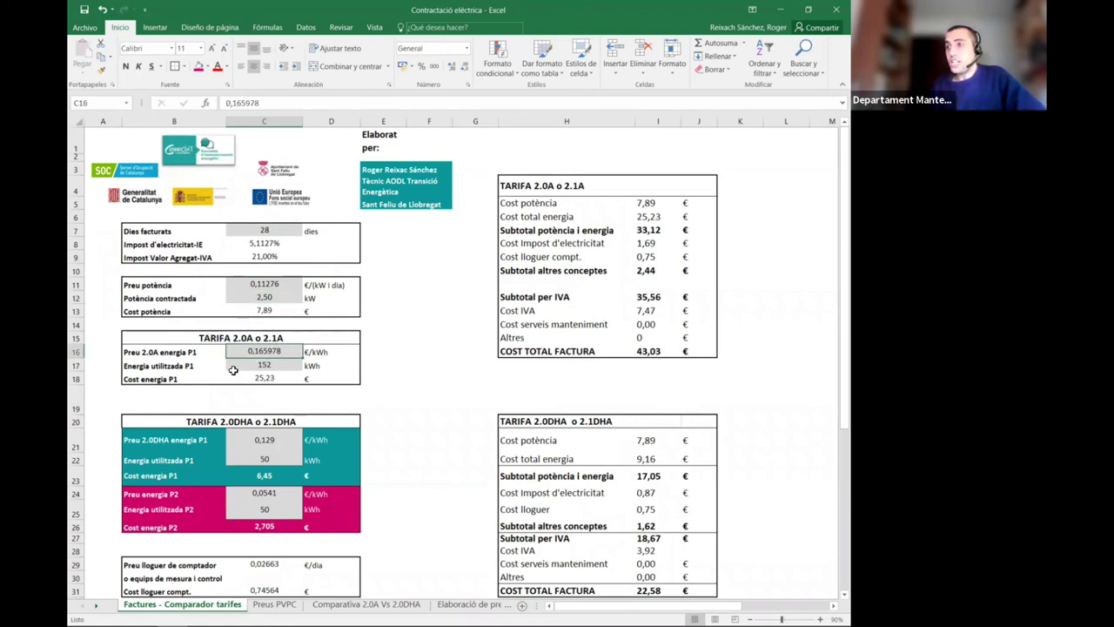
scroll(233, 370, "down", 1)
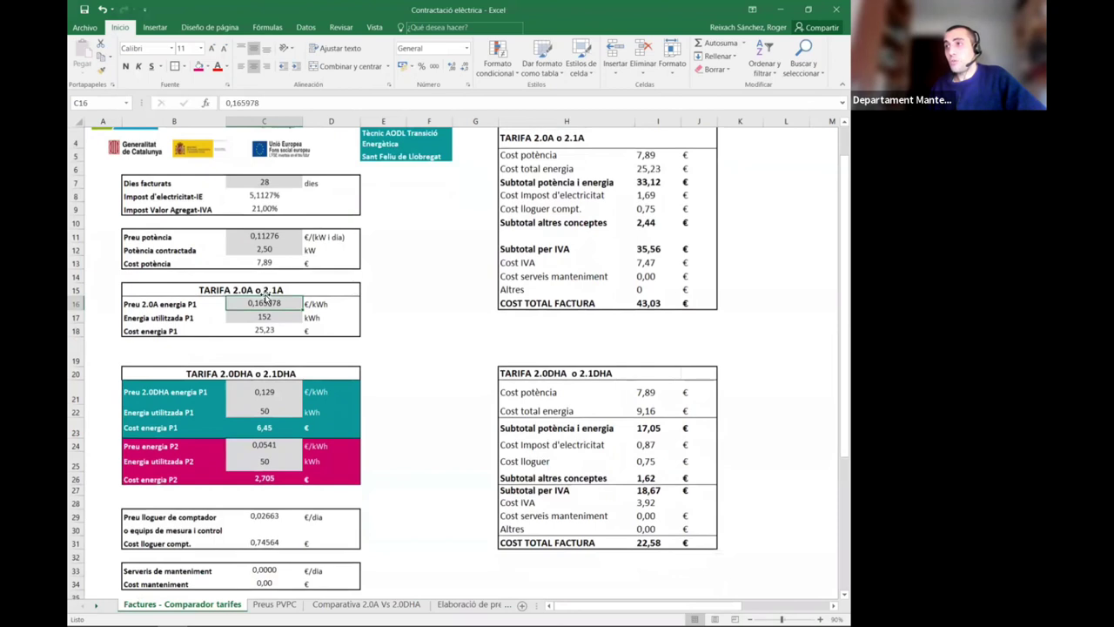
left_click(251, 318)
left_click(250, 303)
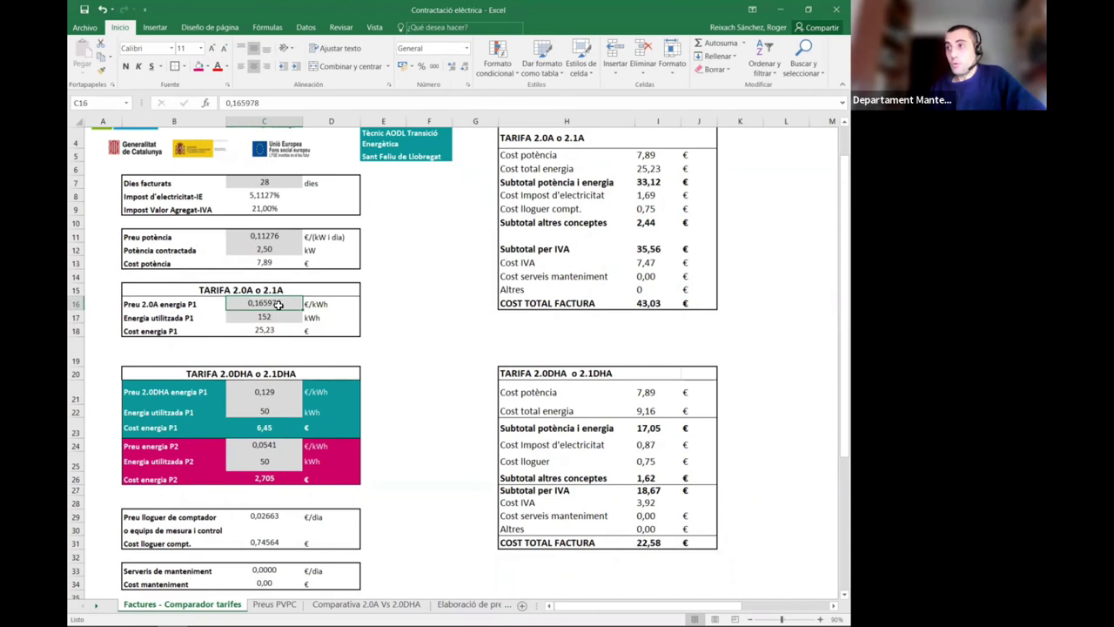
left_click(275, 317)
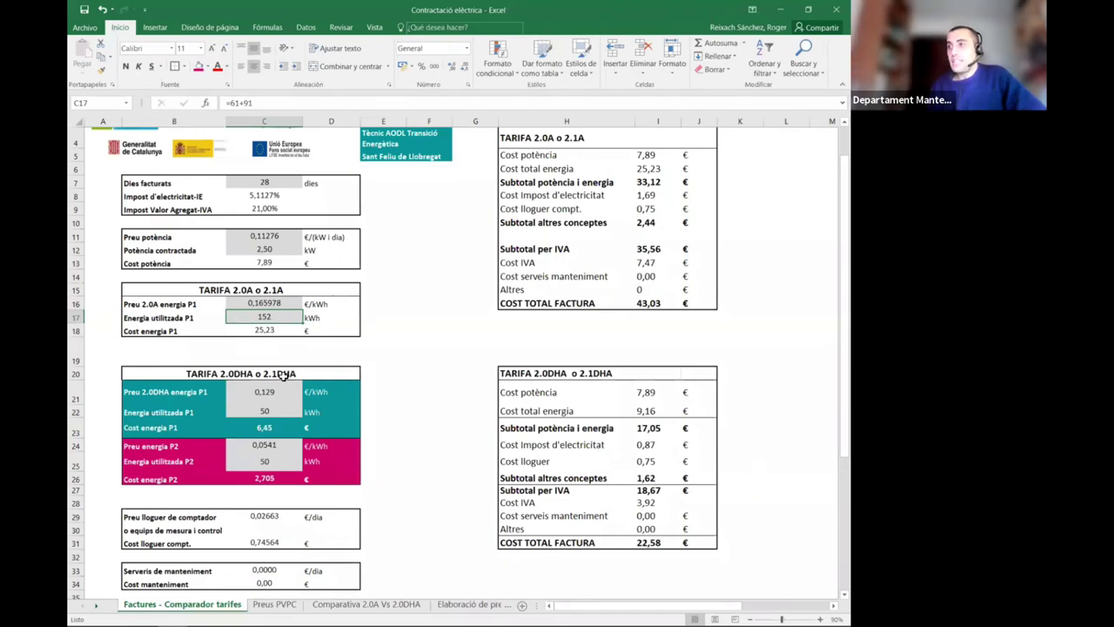
left_click(418, 364)
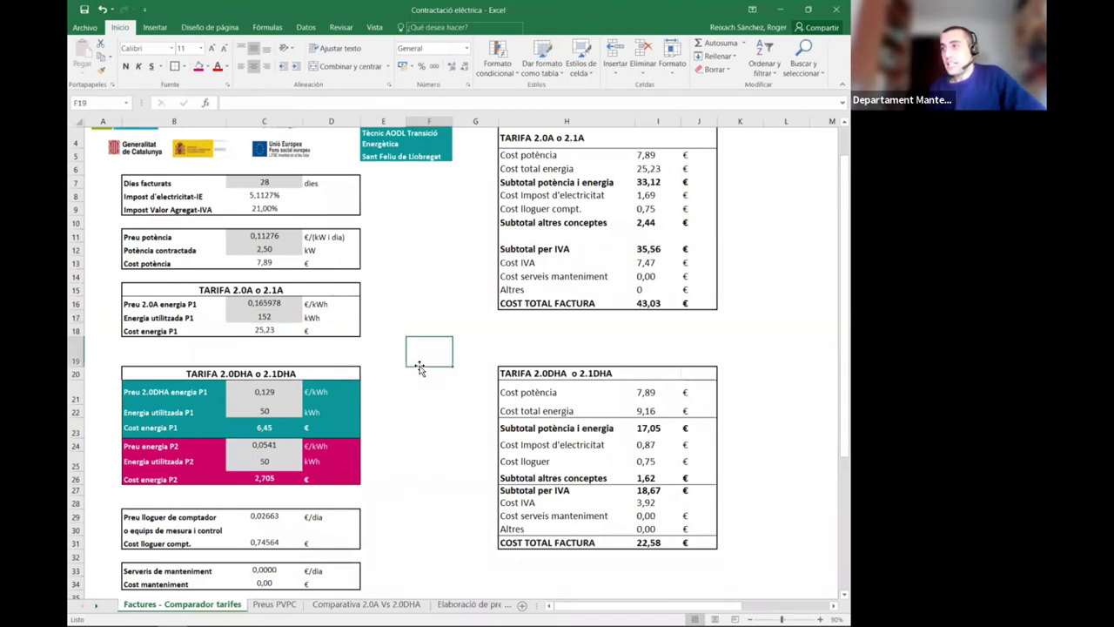
left_click(275, 394)
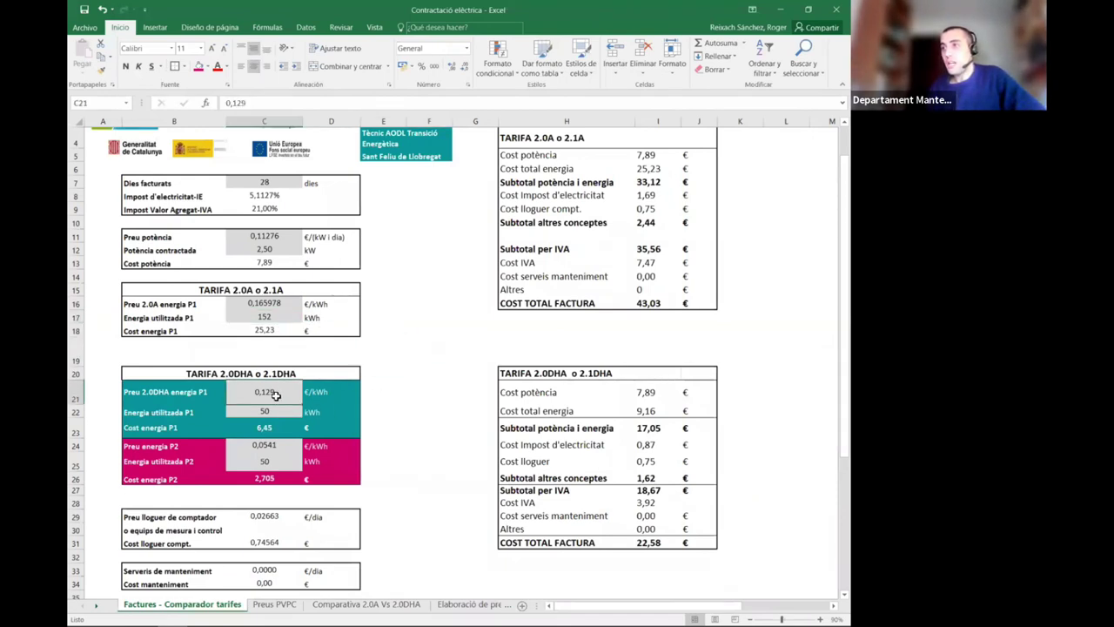
left_click(390, 412)
left_click(274, 395)
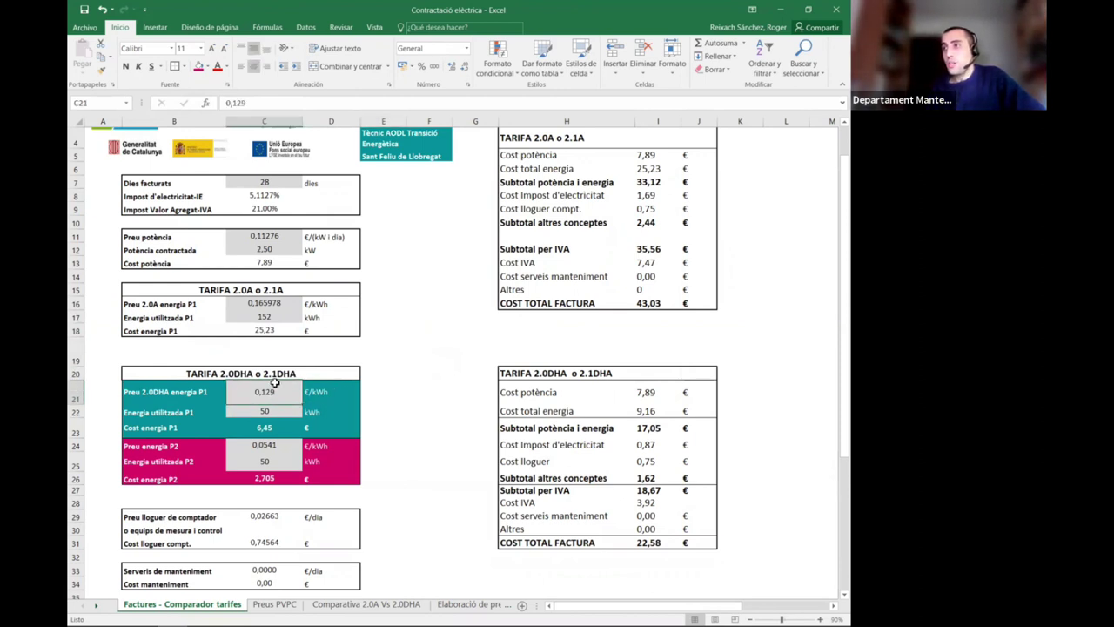
left_click(276, 413)
left_click(274, 393)
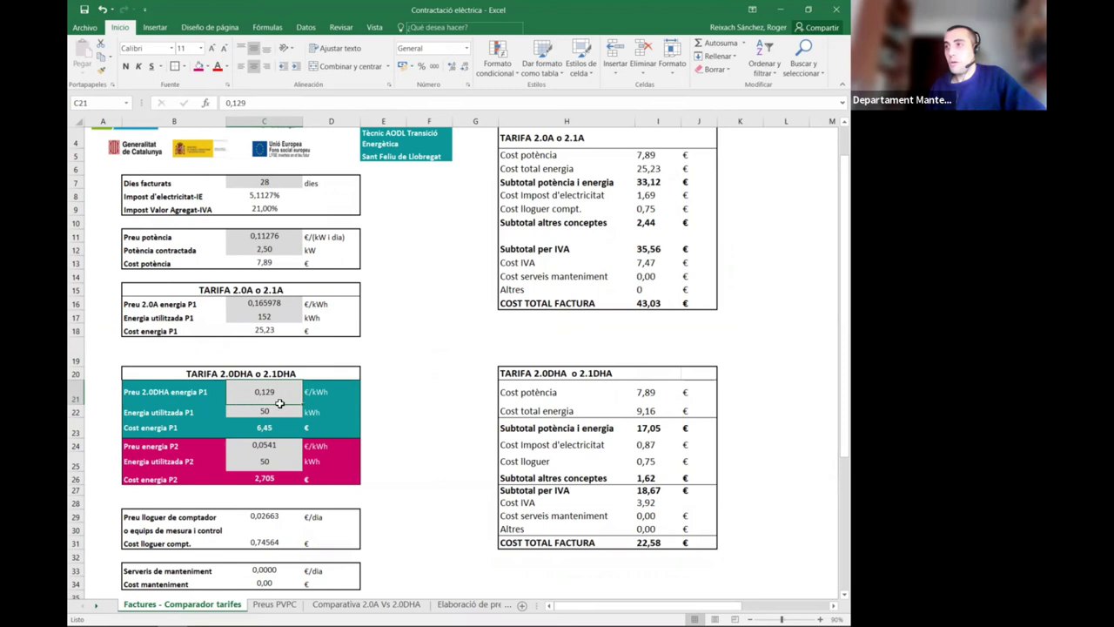
Examine the P1 energy price and the energy used in P1 and P2 for tariff 2.0DHA.
double_click(278, 393)
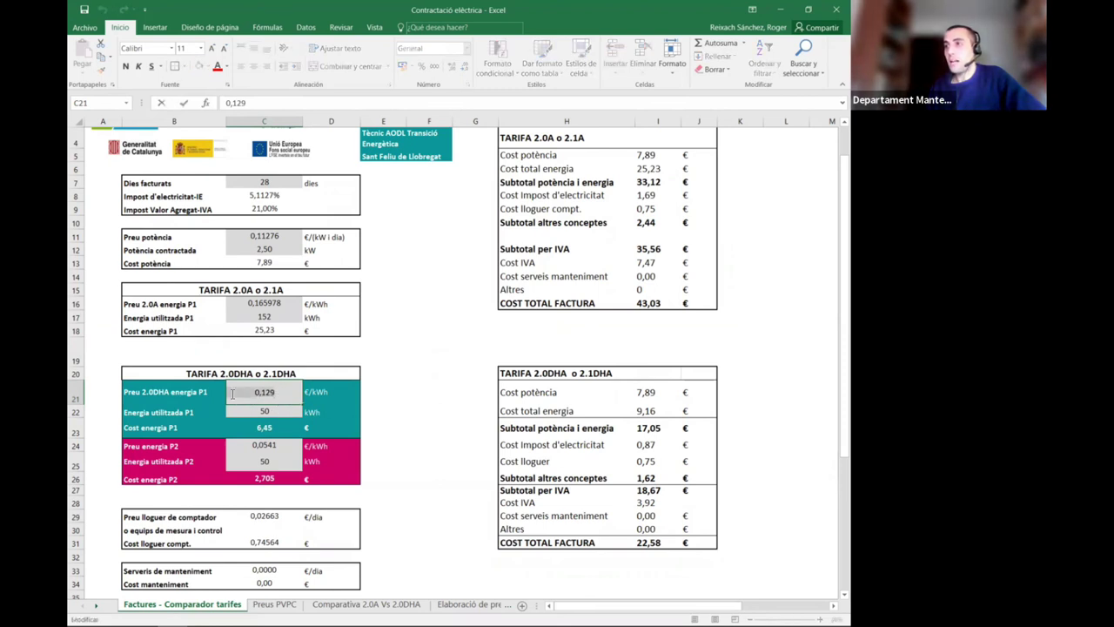
key("Return")
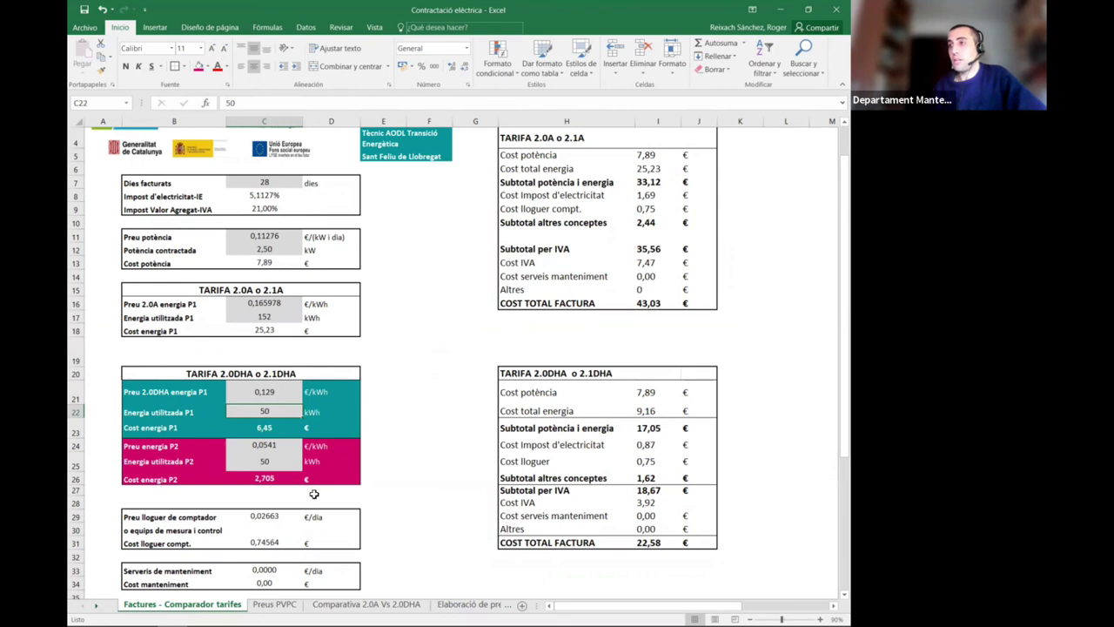
left_click(266, 462)
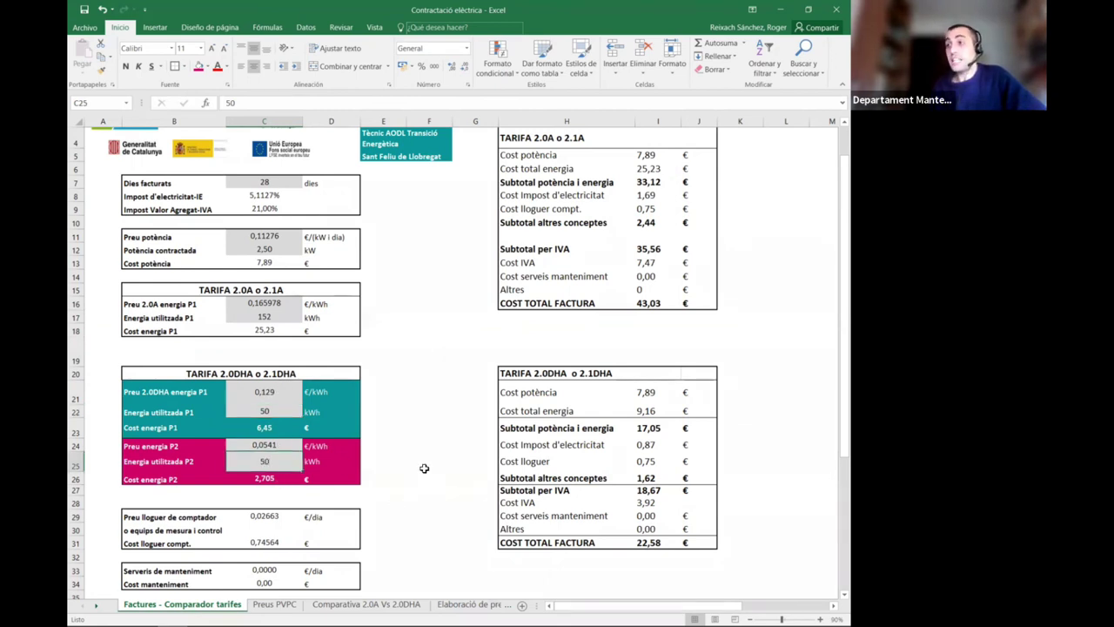
scroll(343, 497, "down", 2)
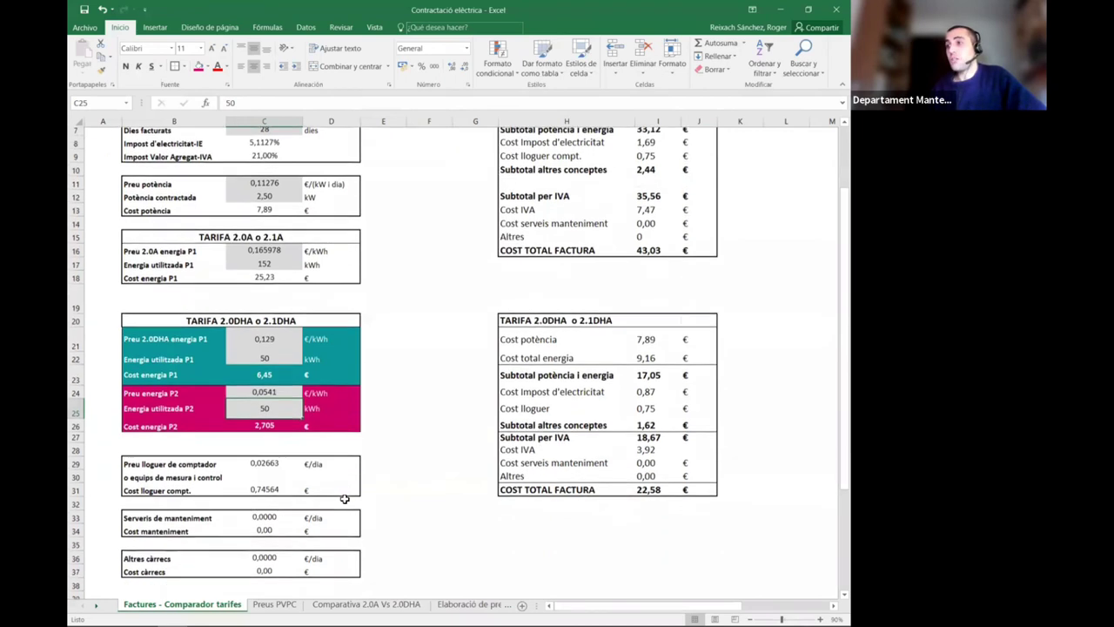
scroll(478, 383, "up", 3)
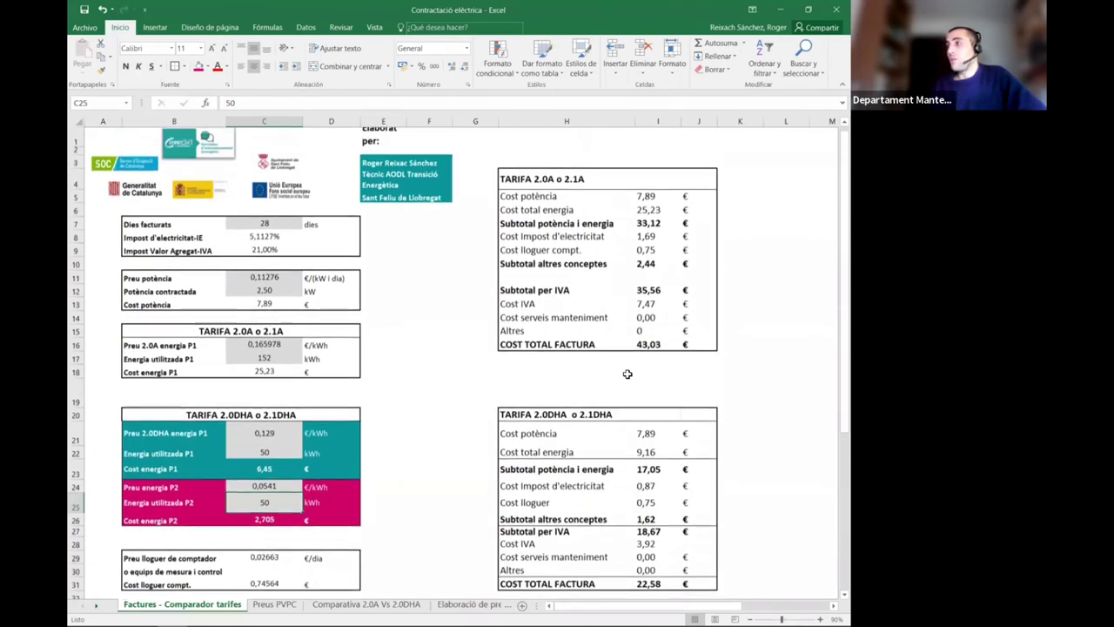
Apply an outside border to the COST TOTAL FACTURA row (H16:J16) of the TARIFA 2.0A o 2.1A invoice table.
left_click_drag(507, 187, 691, 354)
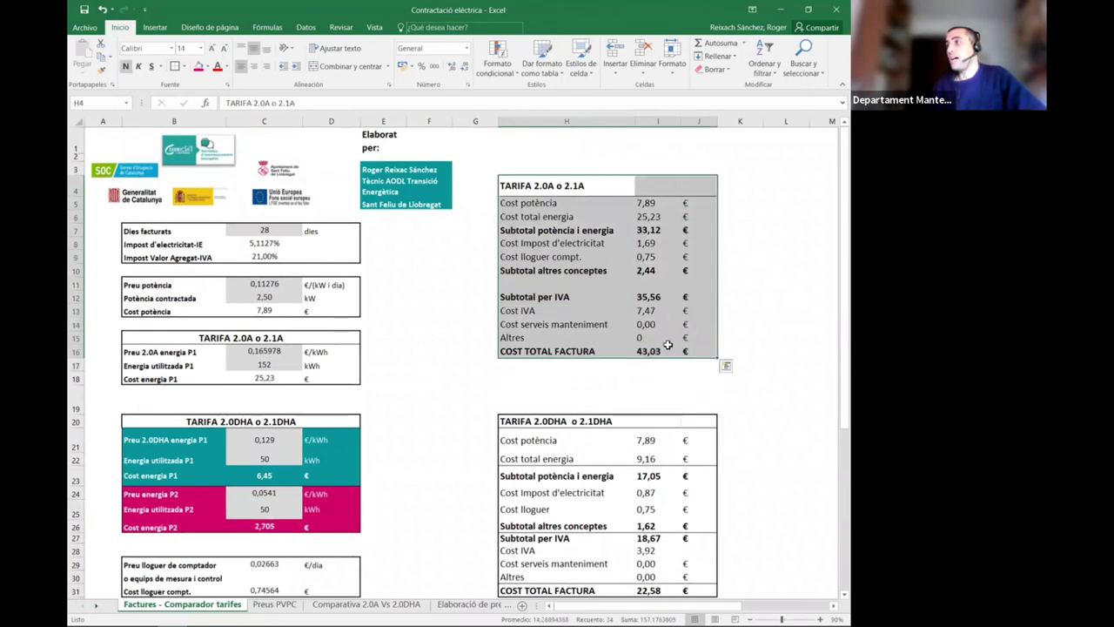
left_click_drag(535, 351, 687, 353)
left_click(184, 66)
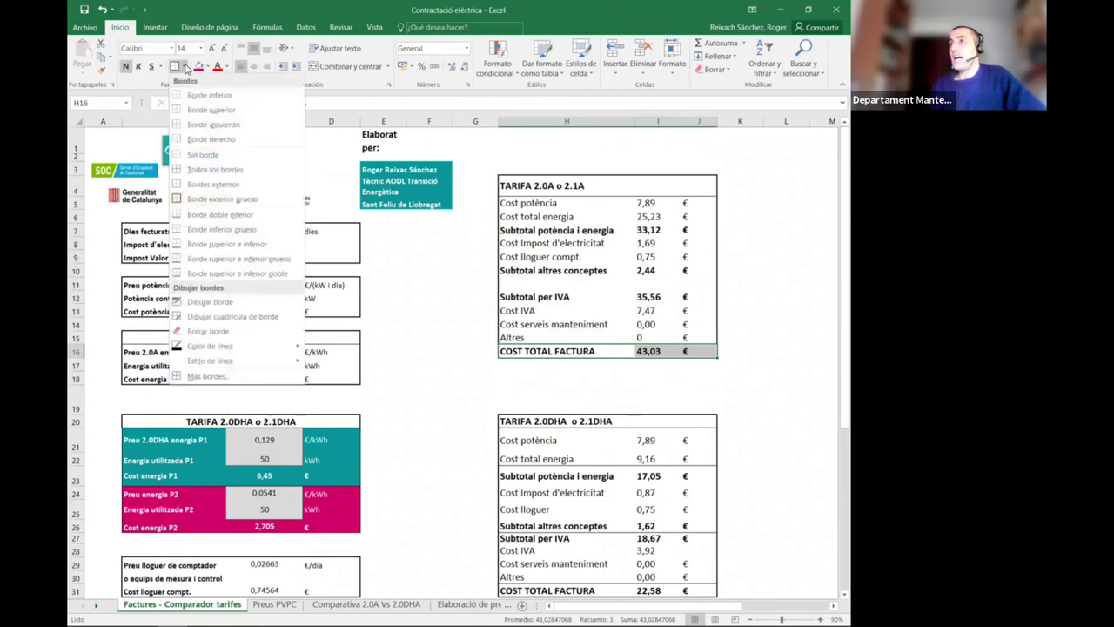
left_click(174, 68)
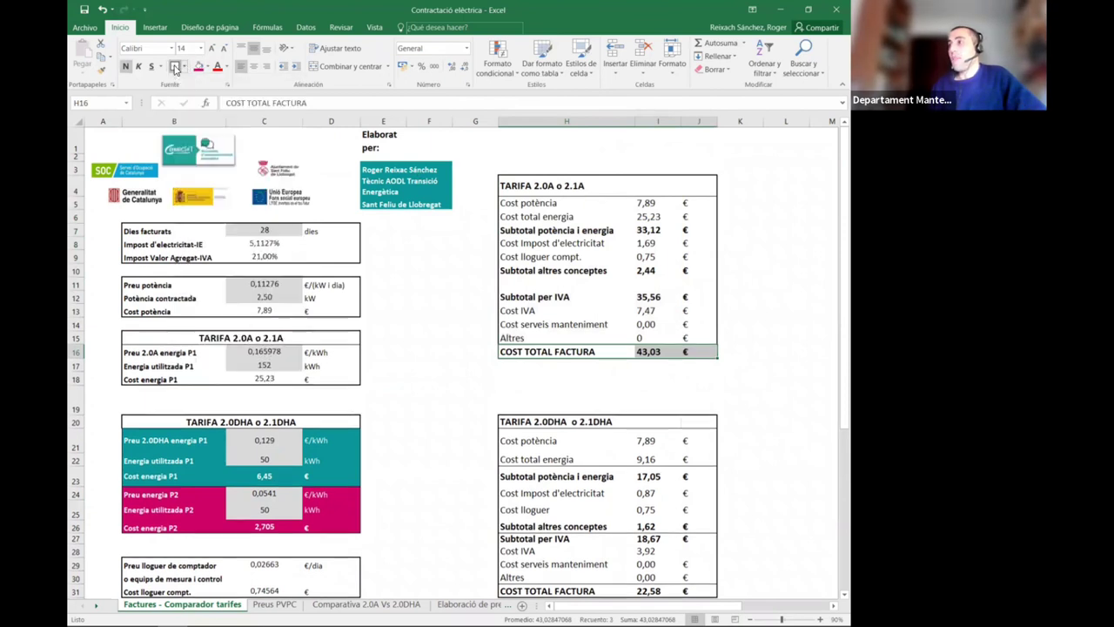
left_click(466, 340)
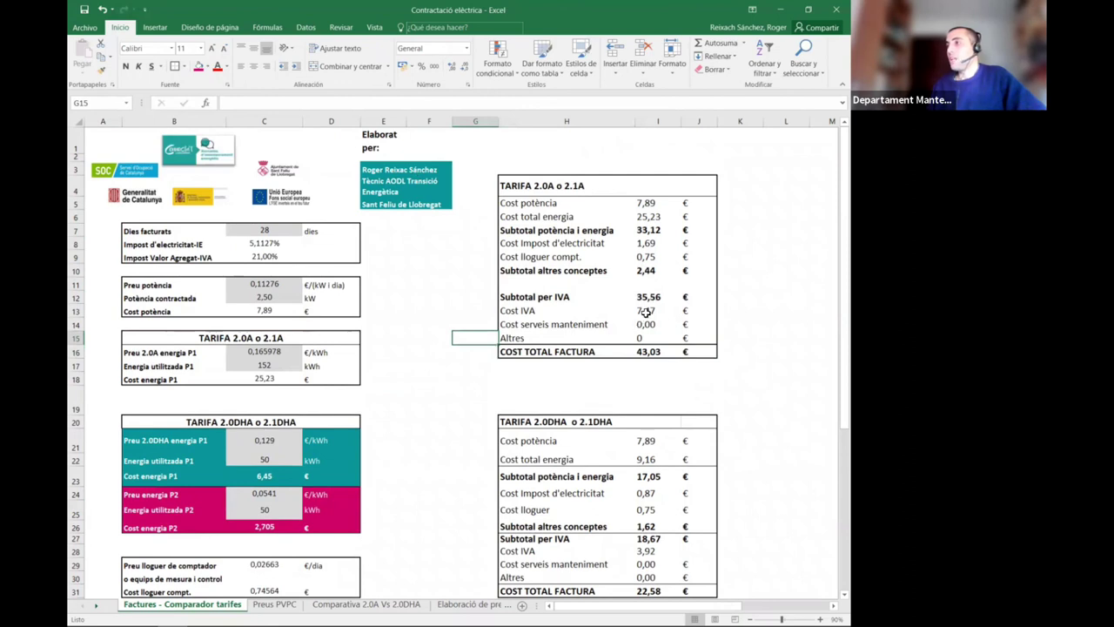
Review the electricity tax formula of the 2.0A invoice, and the daily meter rental price with the maintenance and other charges blocks.
double_click(652, 244)
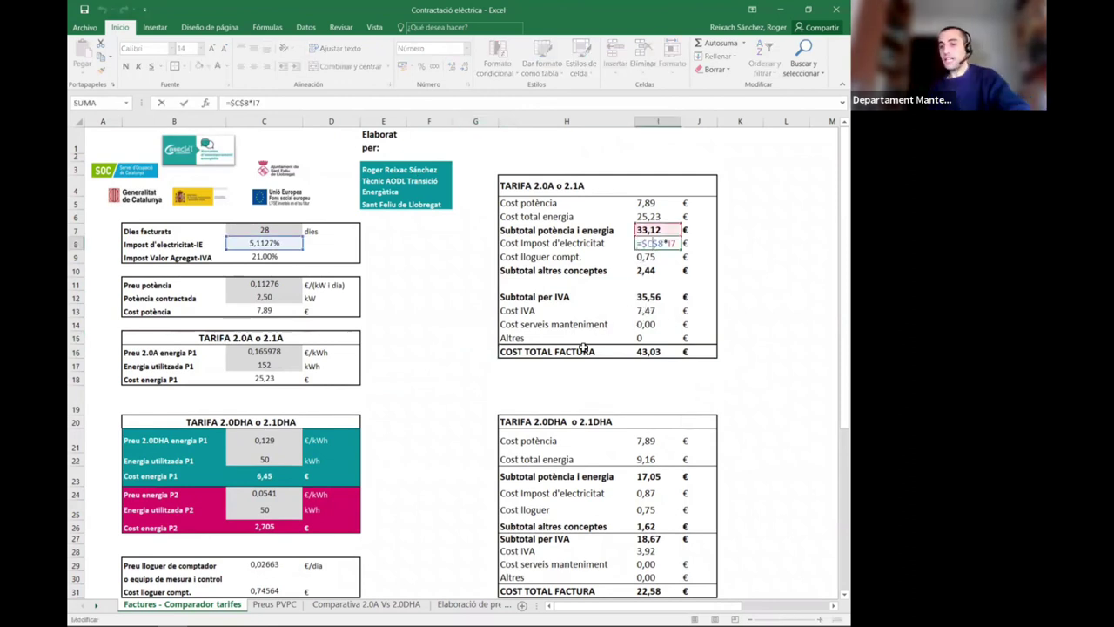
key("Return")
scroll(283, 446, "down", 4)
scroll(219, 403, "down", 4)
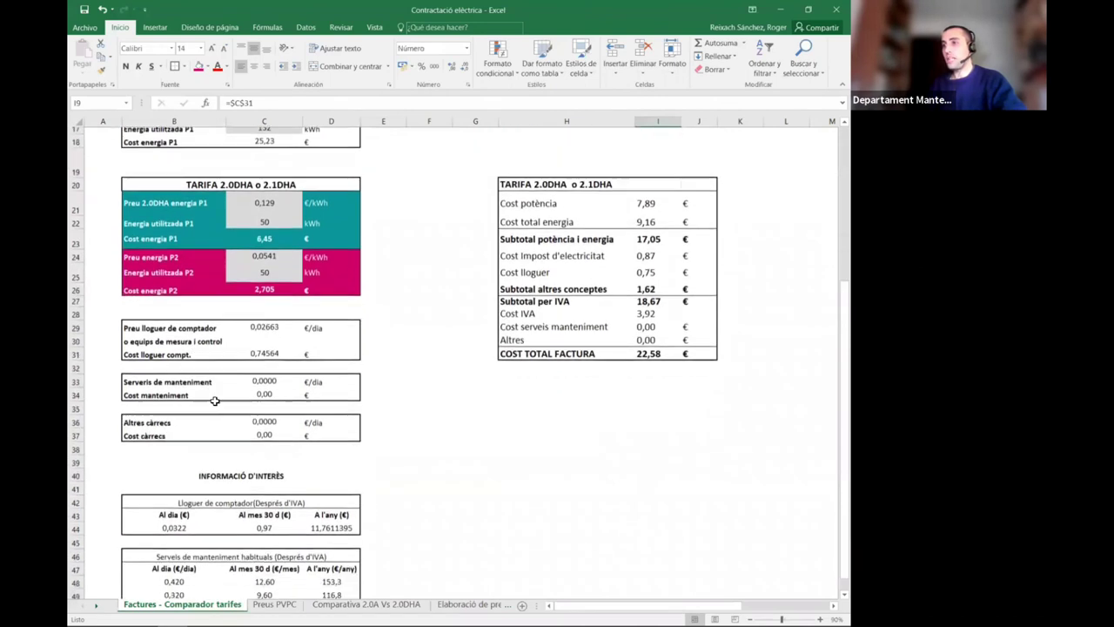
scroll(155, 313, "up", 1)
left_click_drag(126, 306, 374, 440)
left_click(383, 373)
left_click(268, 306)
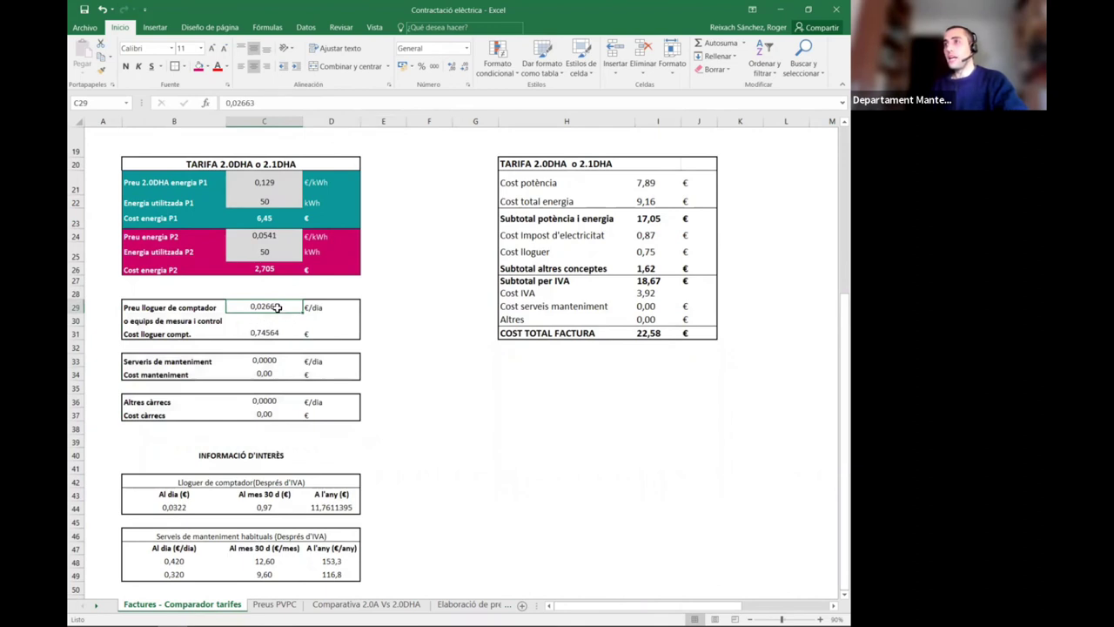
double_click(275, 307)
left_click(273, 335)
scroll(274, 322, "up", 2)
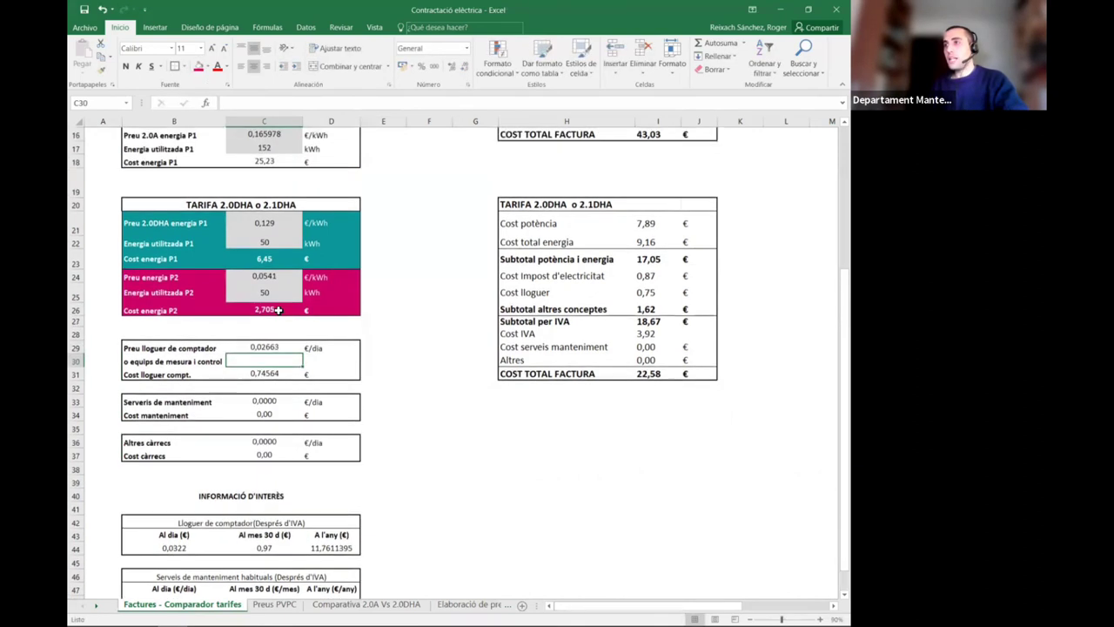
Inspect the energy cost formulas of tariff 2.0A P1 and tariff 2.0DHA P1 and P2.
left_click(274, 301)
scroll(274, 305, "up", 2)
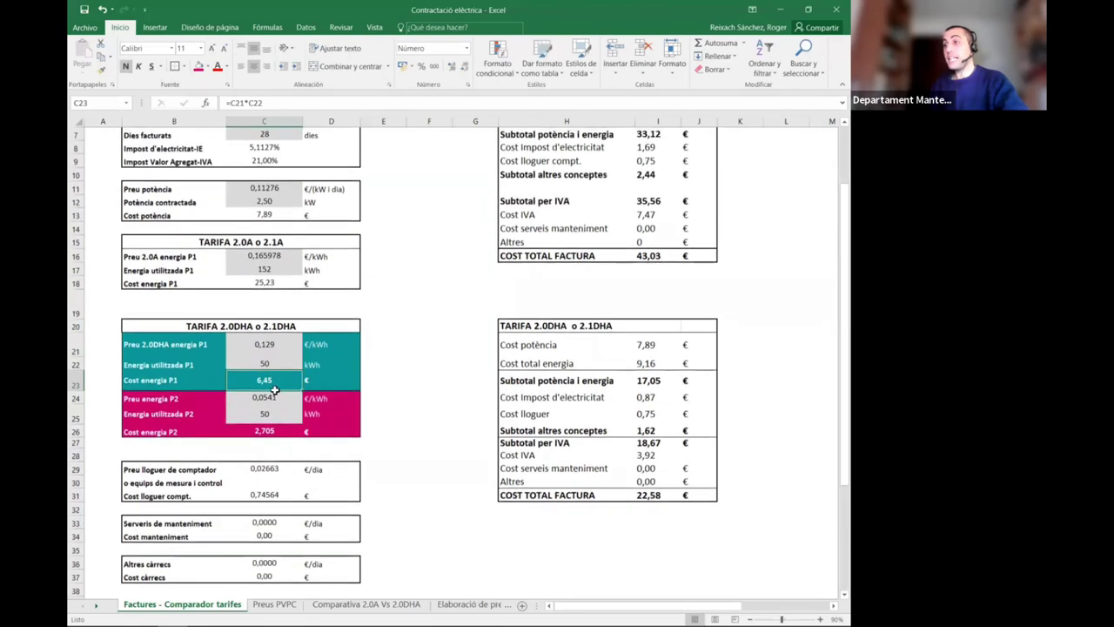
left_click(270, 432)
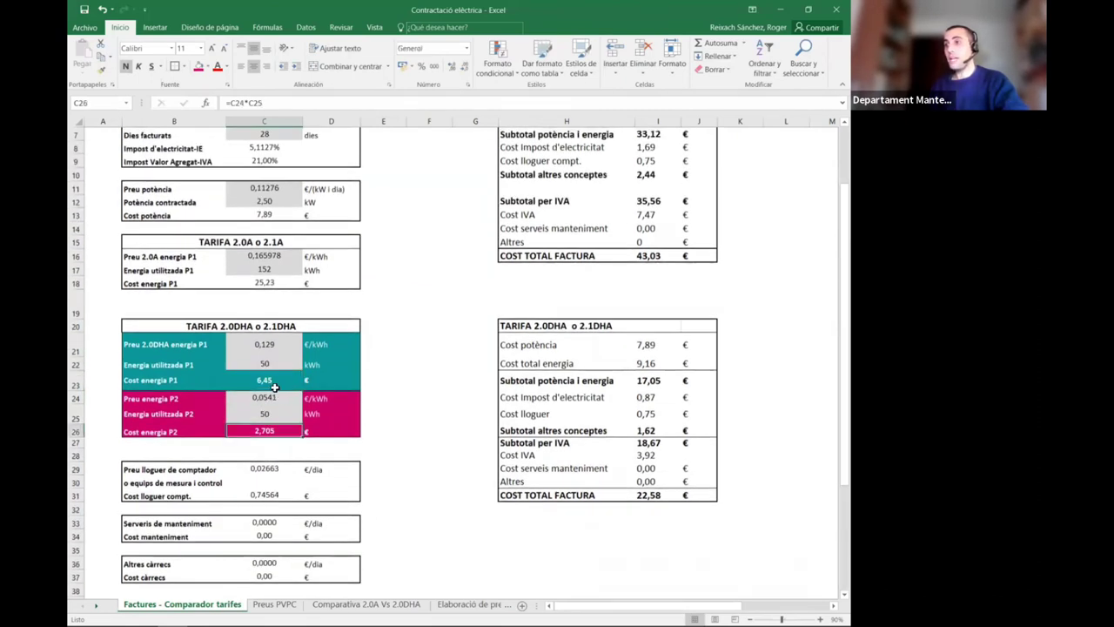
scroll(274, 386, "up", 2)
double_click(277, 381)
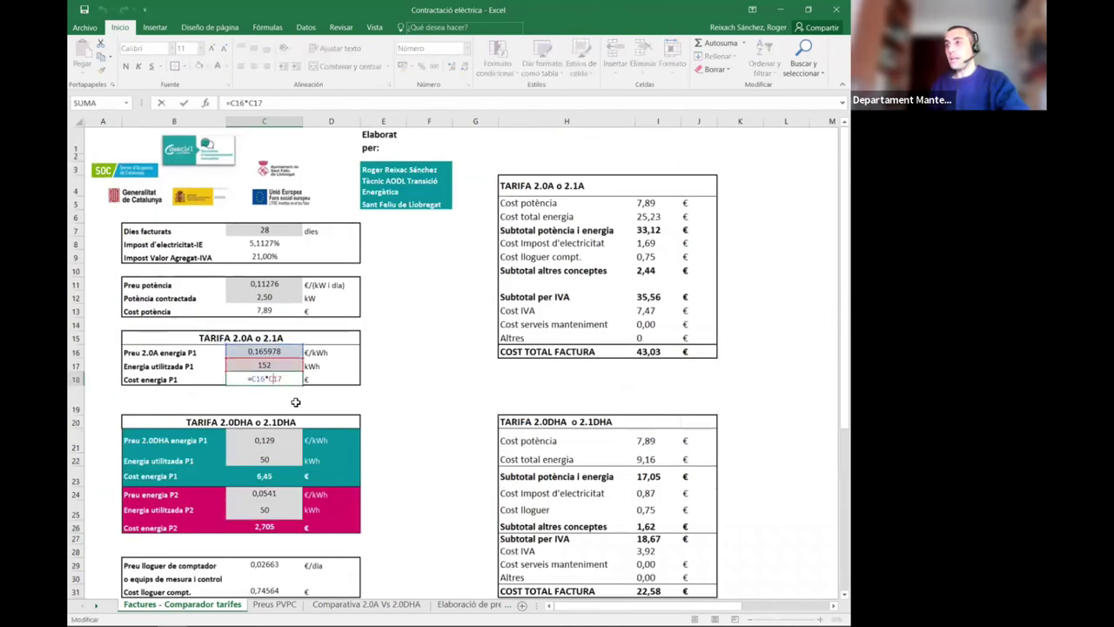
left_click(272, 475)
scroll(282, 468, "down", 1)
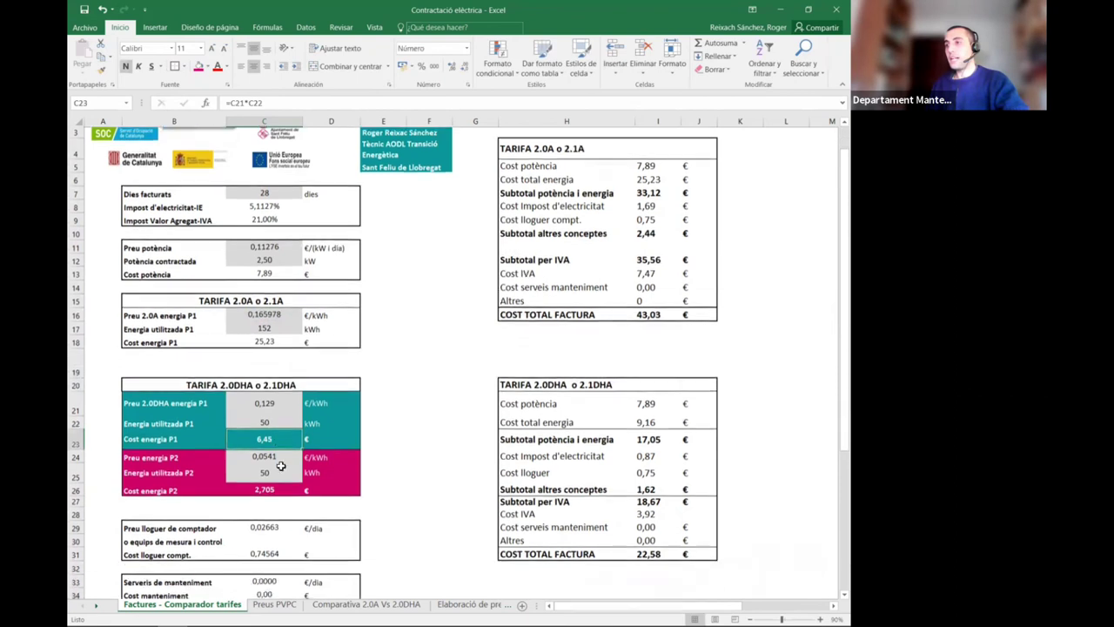
left_click(270, 478)
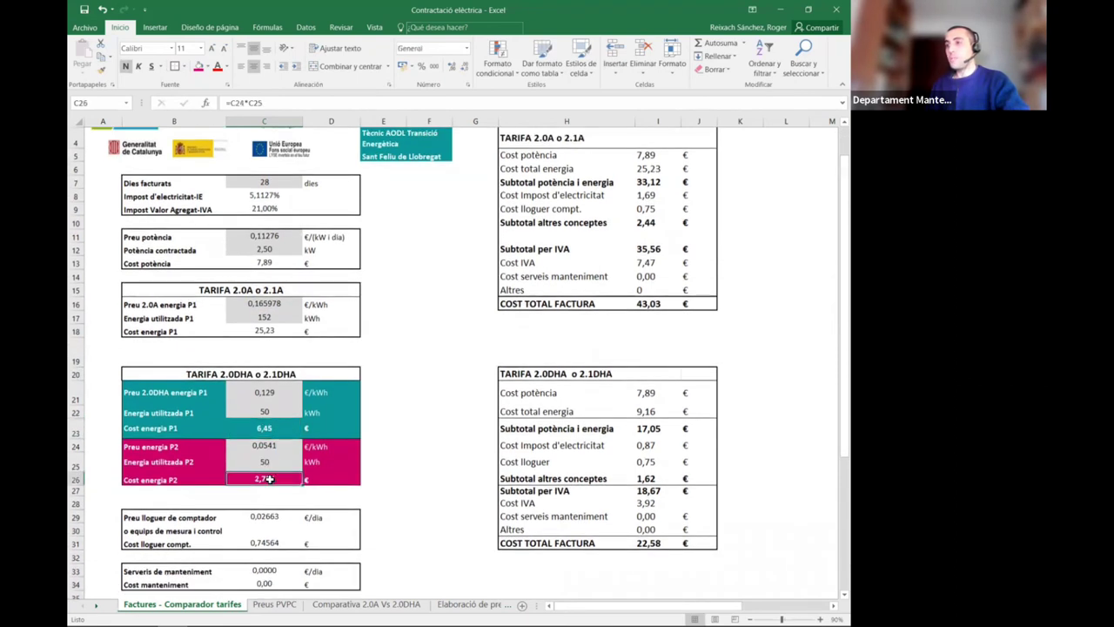
Inspect which cells the meter rental cost formula in C31 refers to, leaving the formula as it is.
scroll(338, 470, "down", 2)
left_click(271, 454)
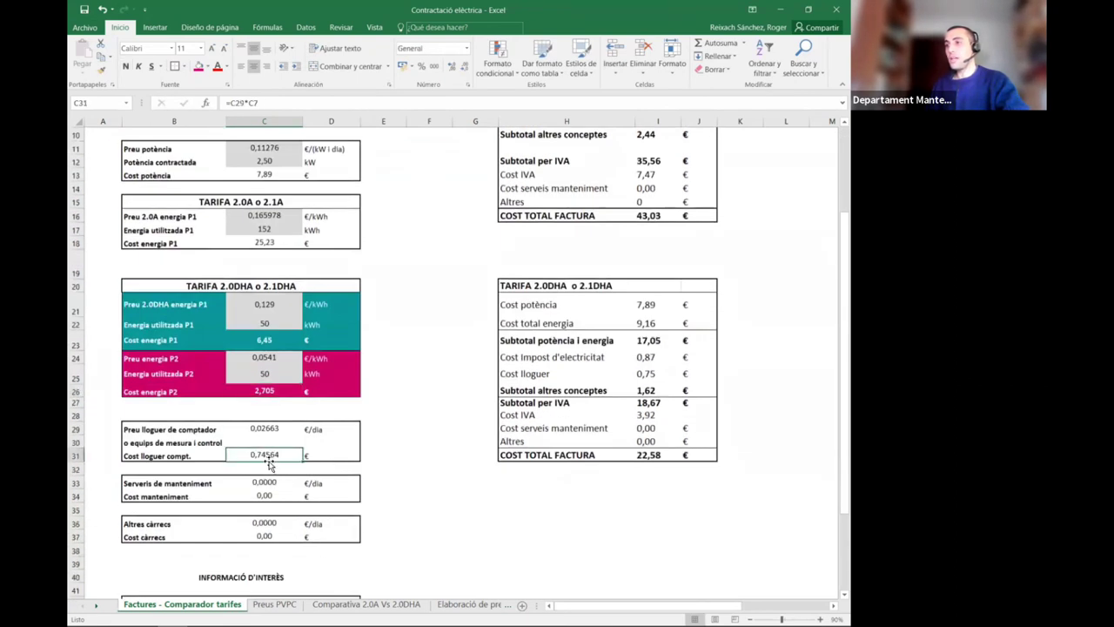
double_click(282, 454)
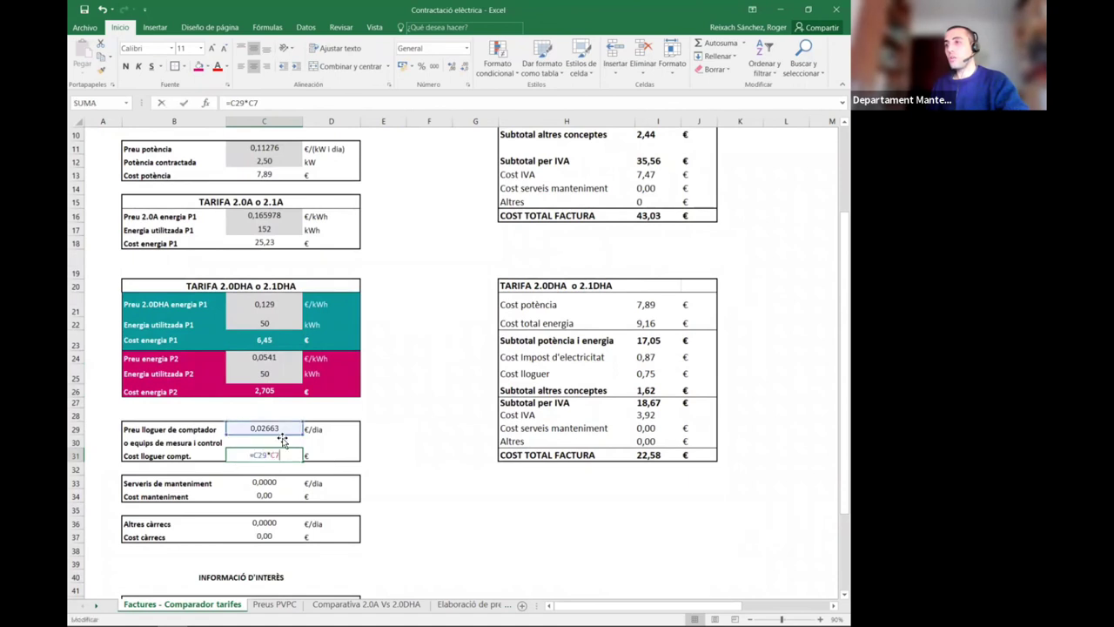
scroll(309, 451, "up", 3)
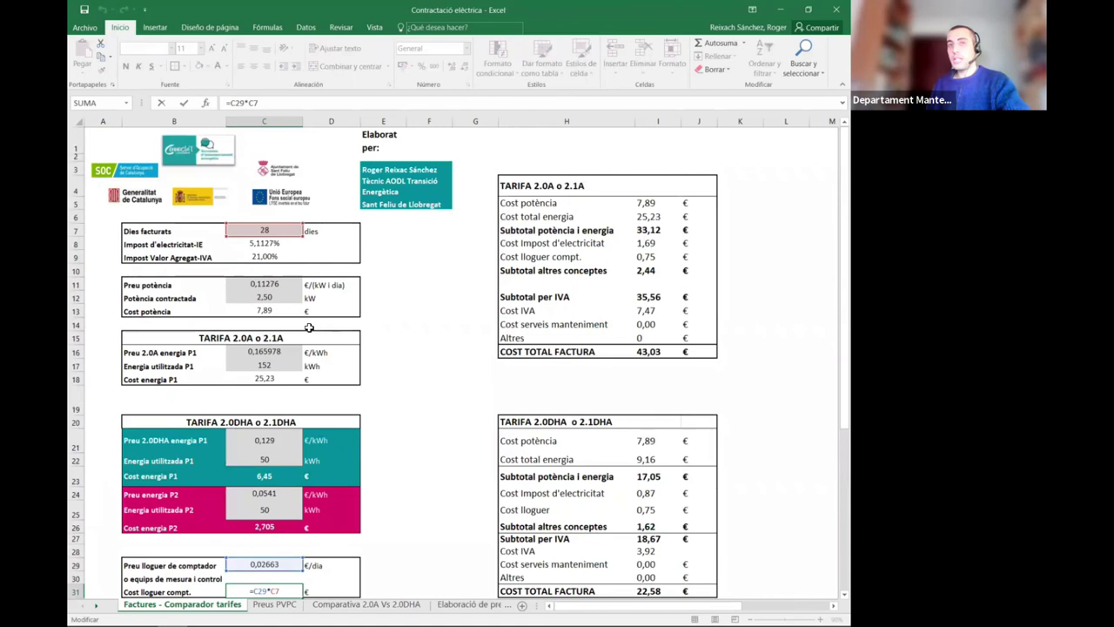
scroll(385, 407, "down", 2)
scroll(385, 407, "down", 1)
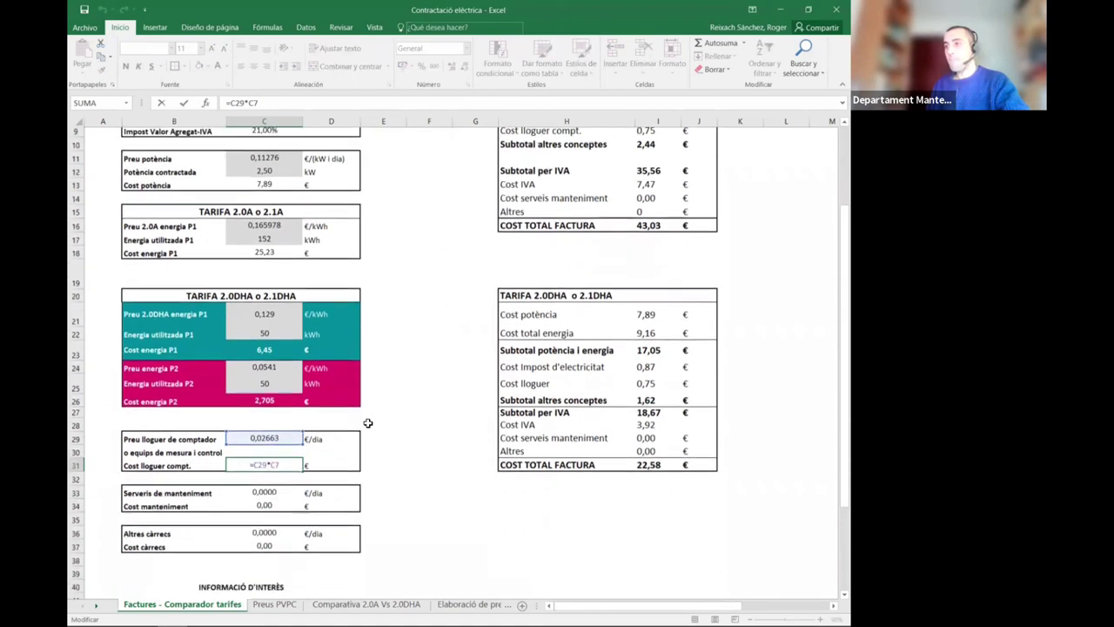
key("Escape")
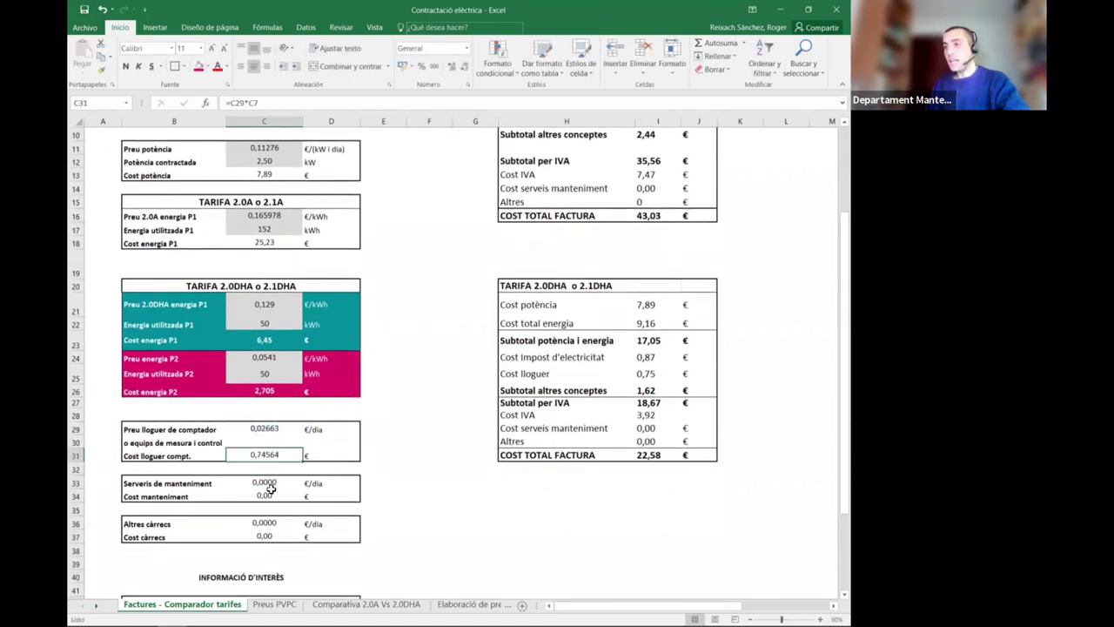
Examine the daily price, unit and cost formula of the maintenance services, and the daily price and unit of the other charges.
left_click(270, 483)
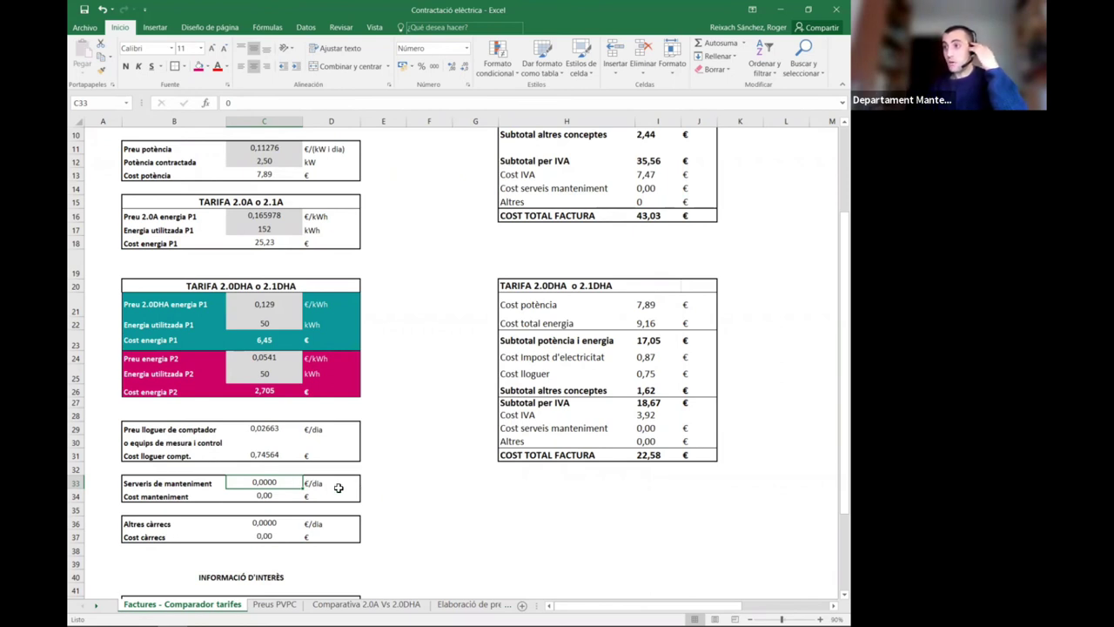
left_click(322, 483)
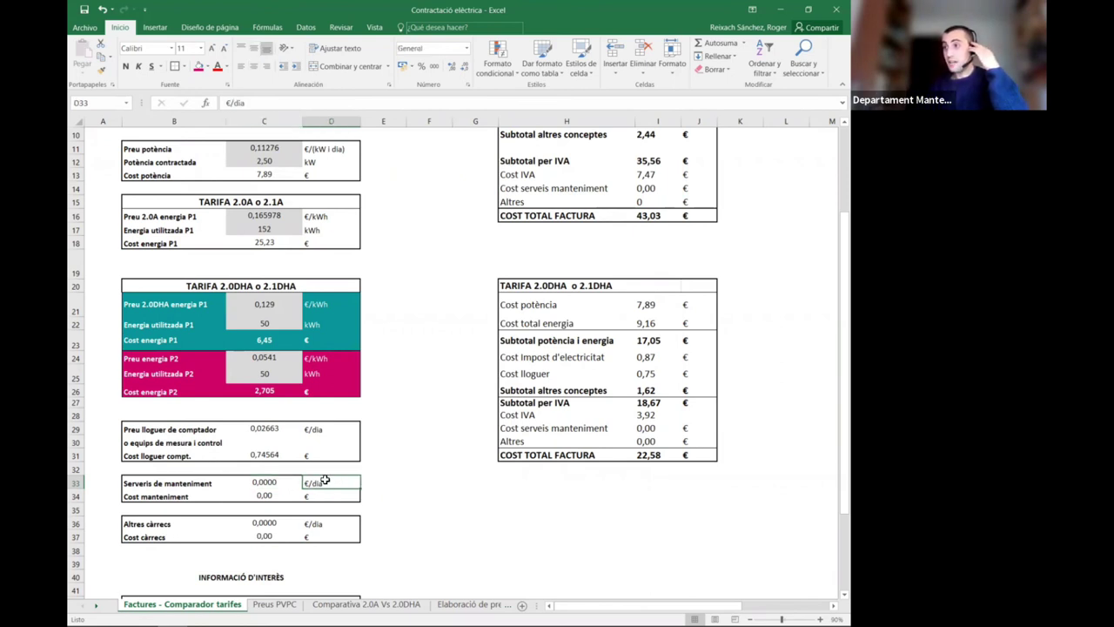
left_click(265, 496)
double_click(265, 495)
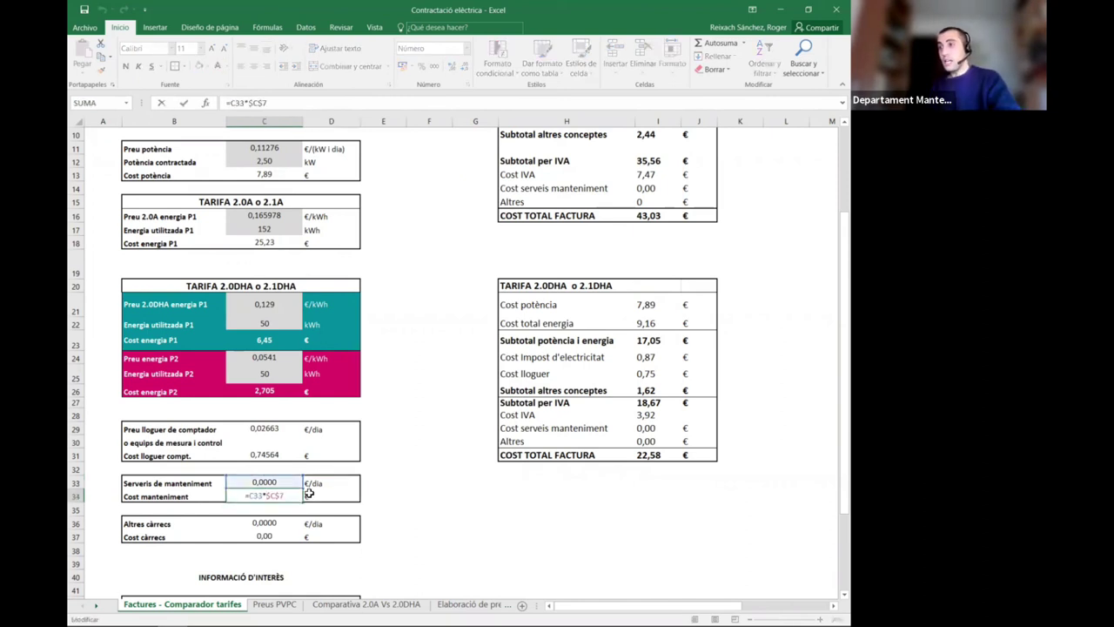
left_click(280, 482)
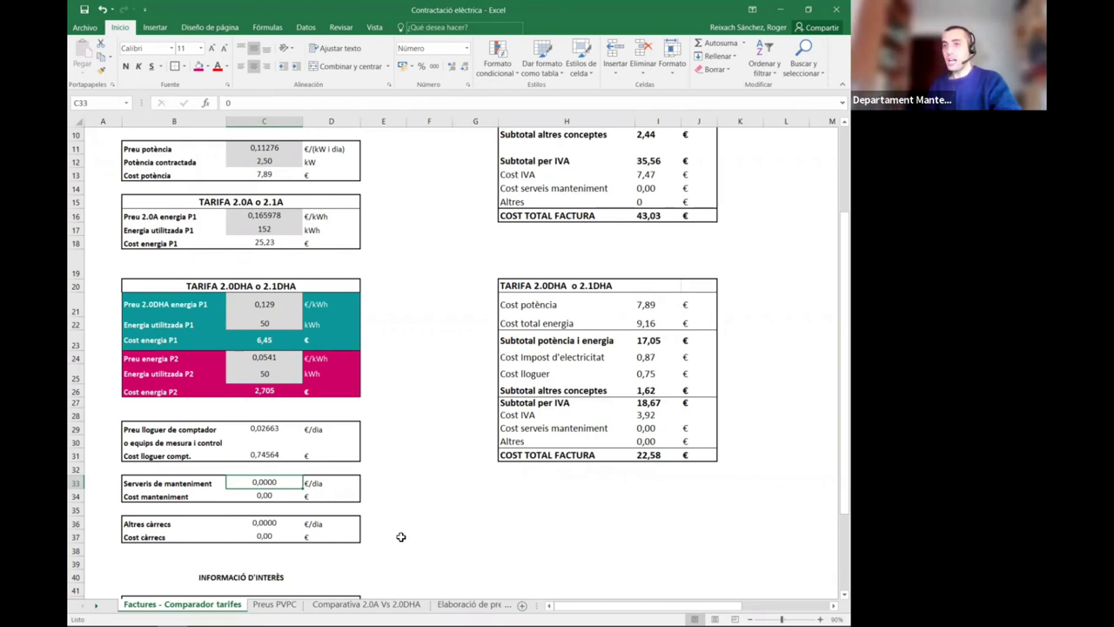
left_click(268, 522)
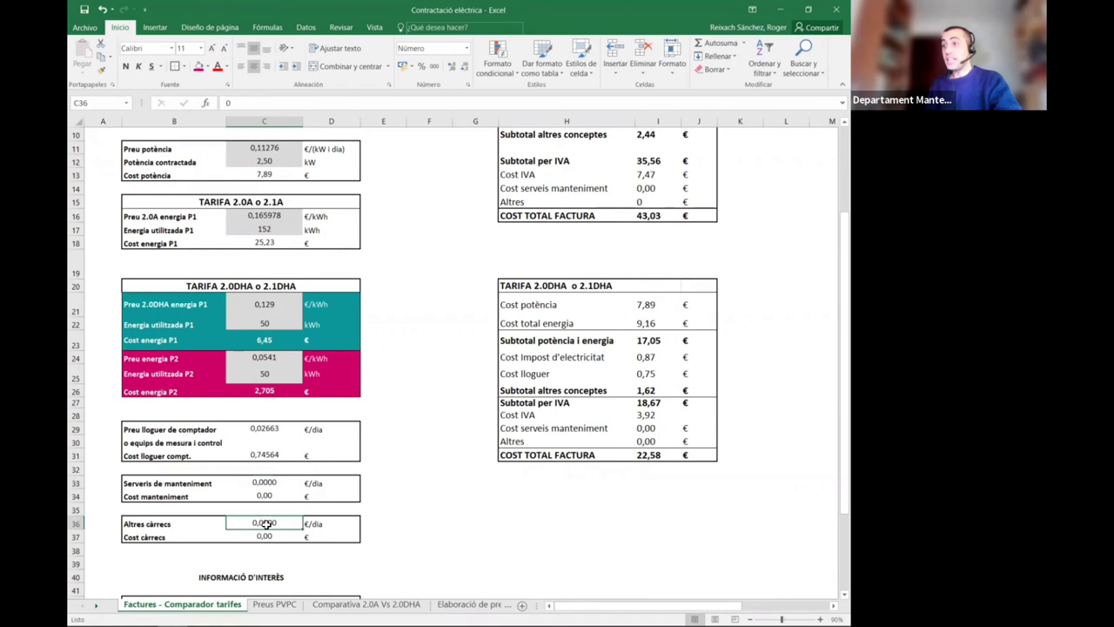
left_click(320, 526)
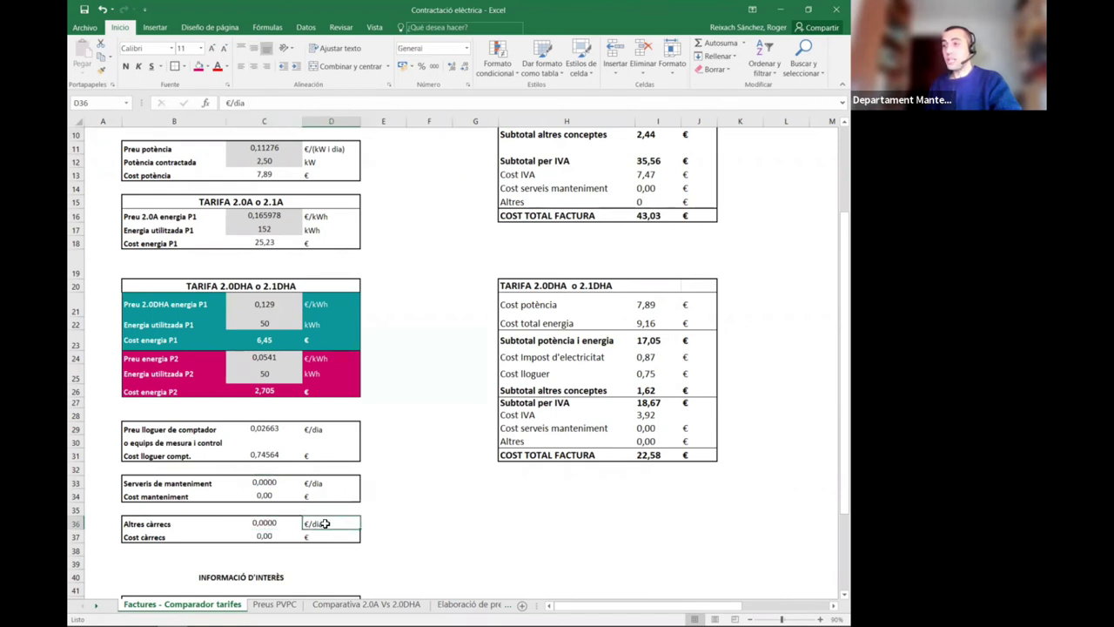
left_click(413, 516)
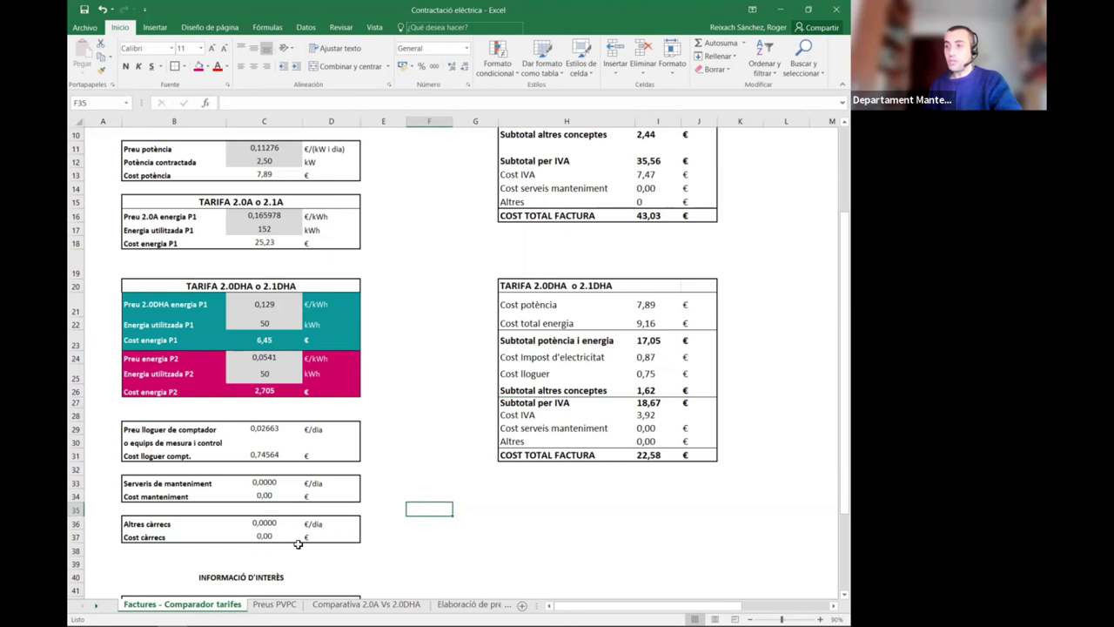
left_click(266, 523)
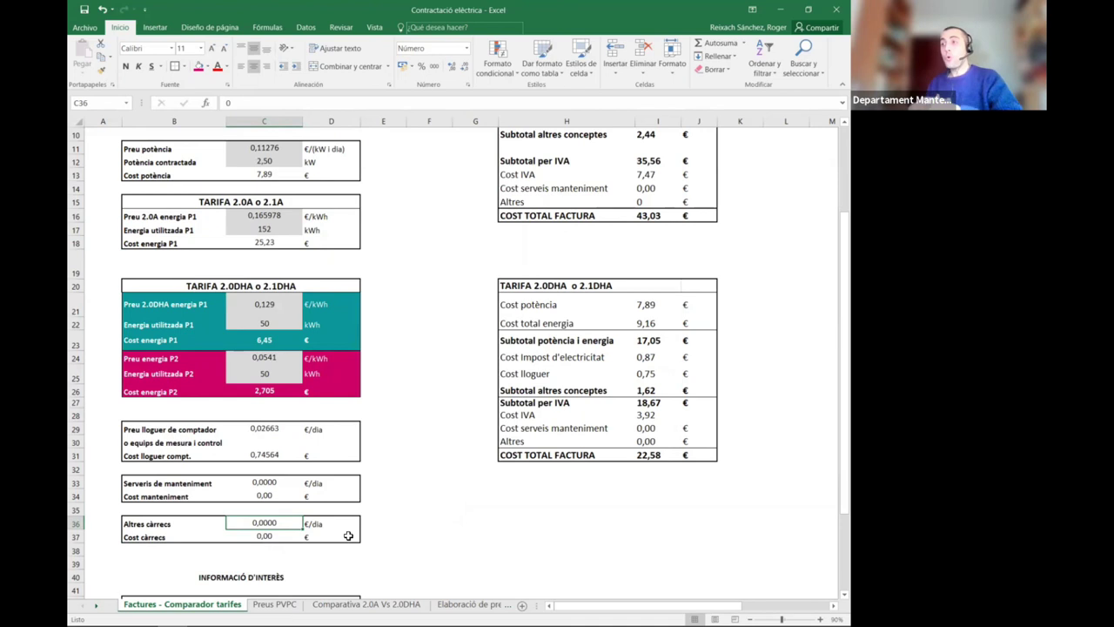
Enter the example amount 13 in cell F36 with its unit € in the adjacent cell G36.
left_click(428, 526)
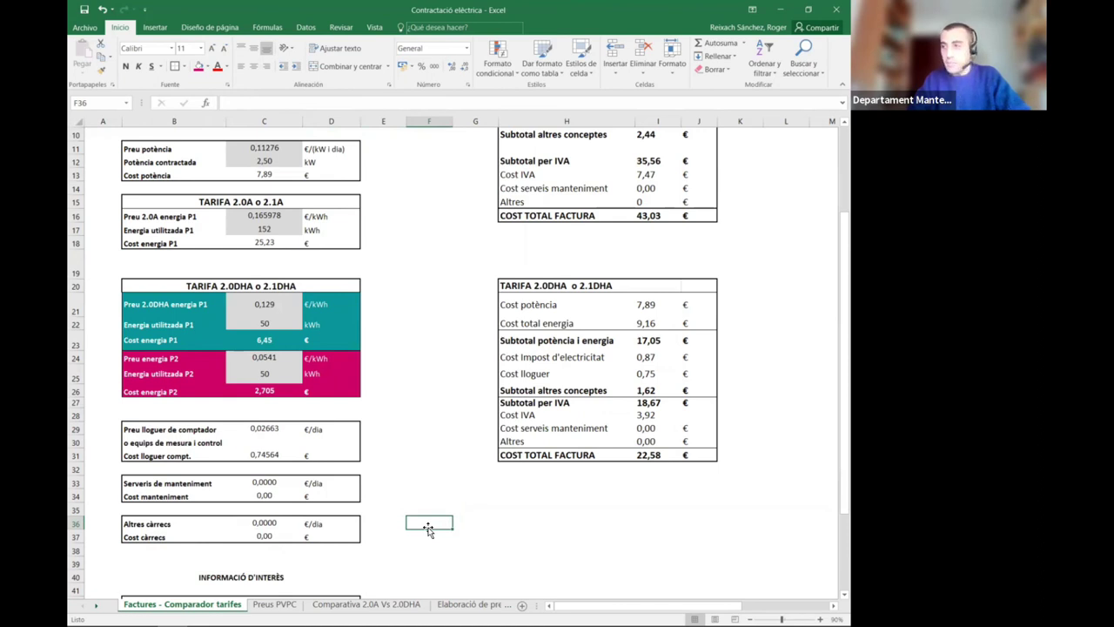
type("13")
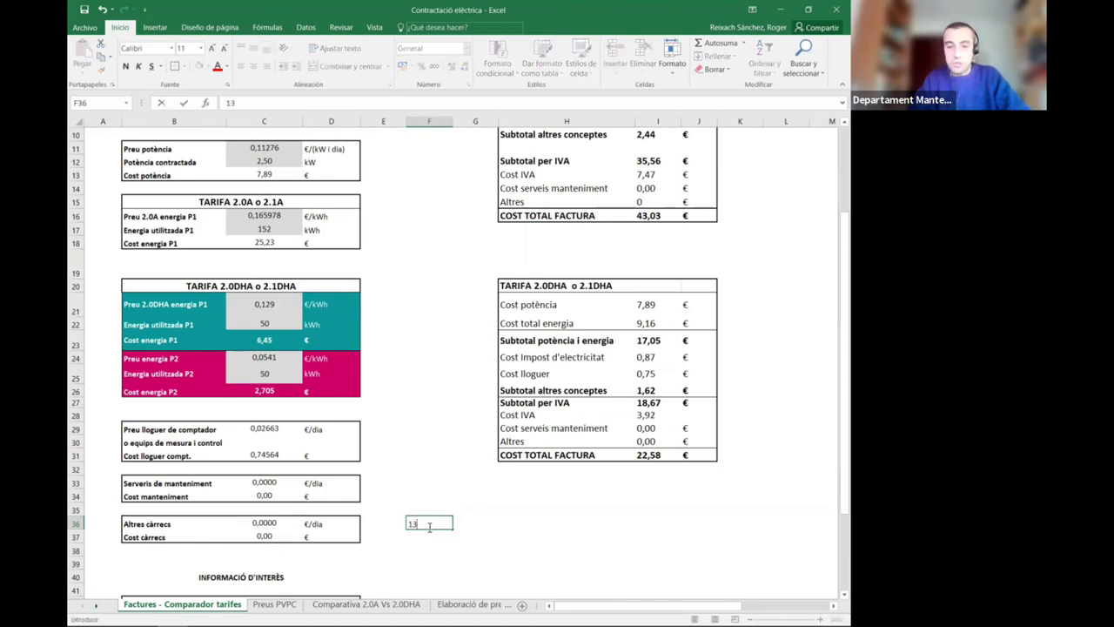
type(",0")
key("Return")
key("Up")
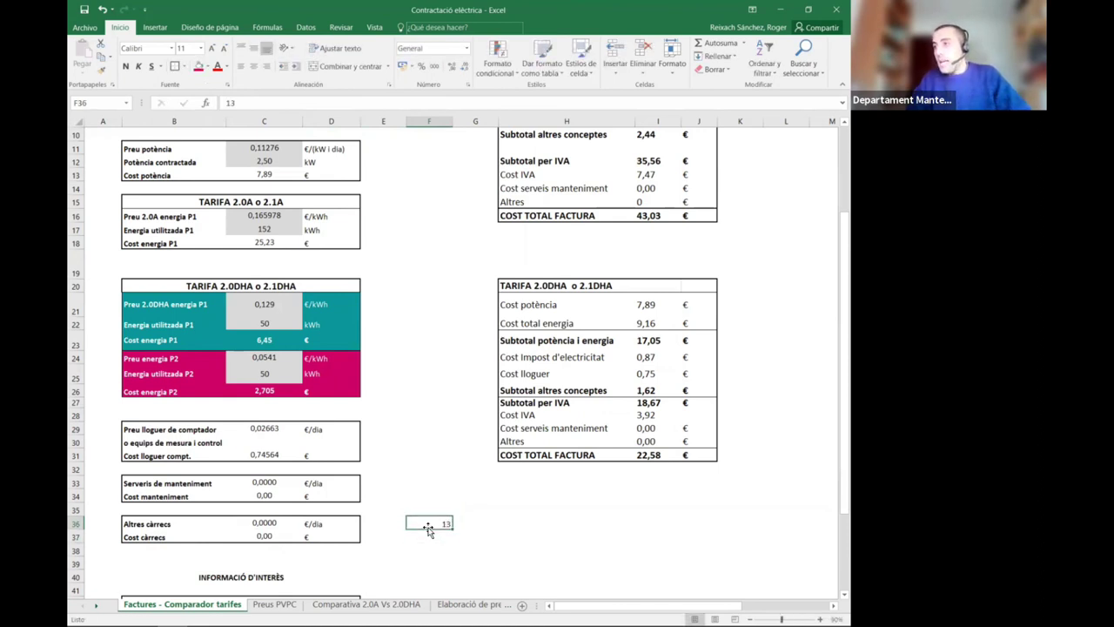
key("Right")
type("(€)")
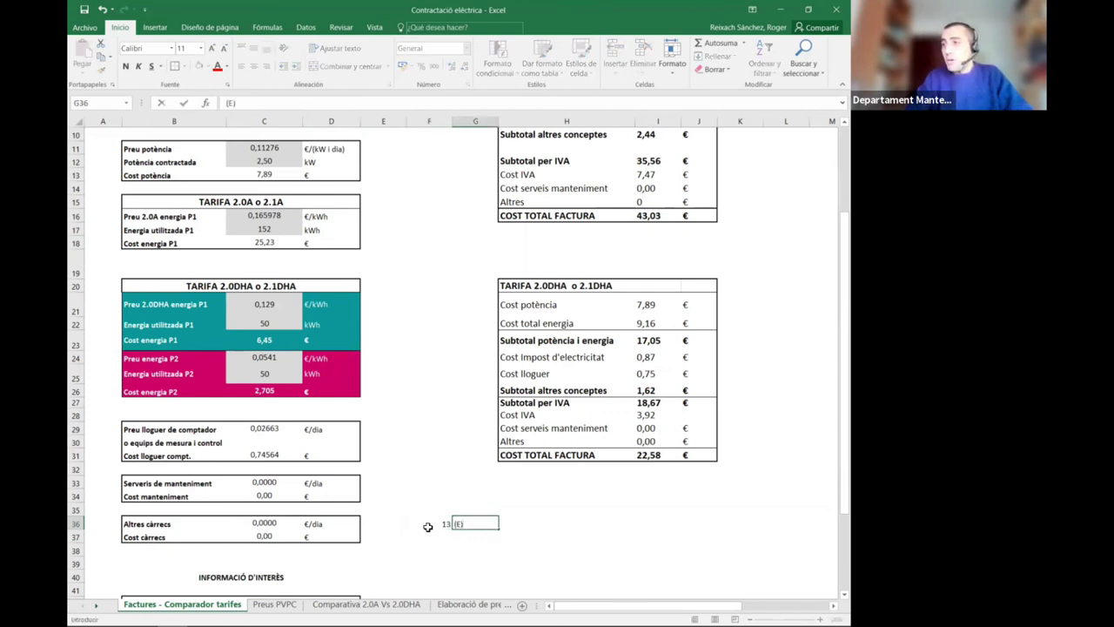
key("Return")
Calculate the daily price in F37 by dividing the amount in F36 by the billed days in C7.
left_click(428, 533)
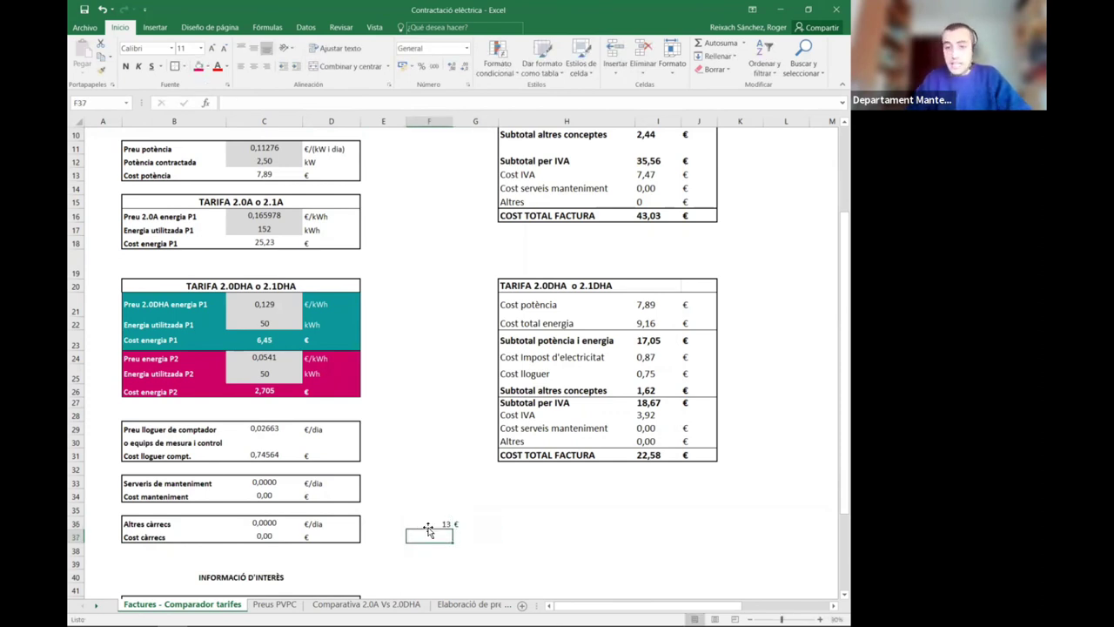
type("=")
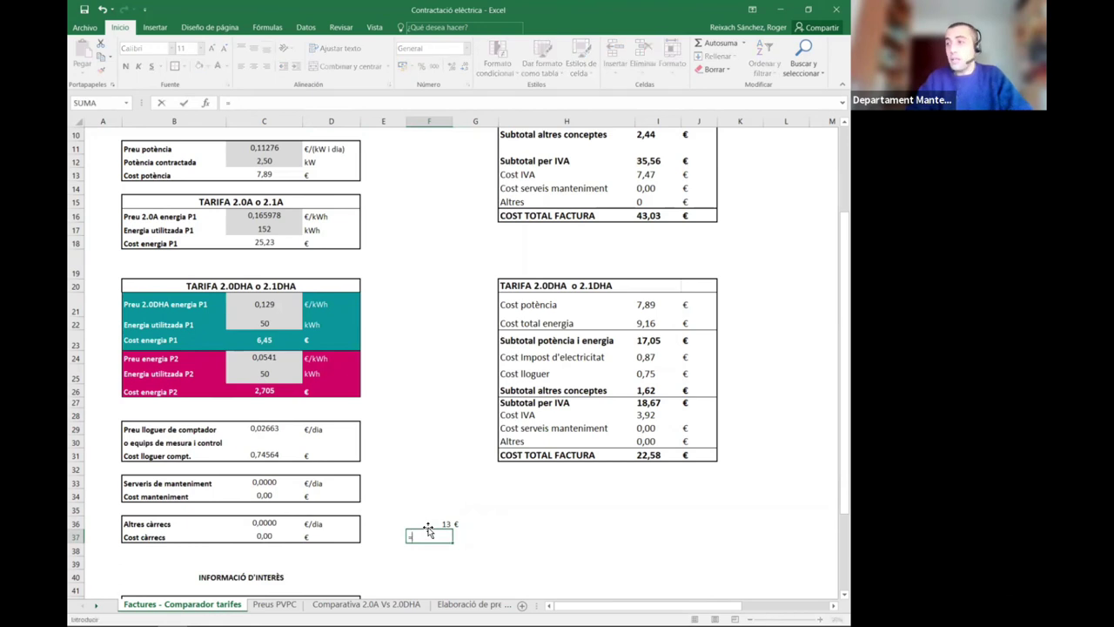
left_click(428, 524)
type("/")
scroll(451, 391, "up", 2)
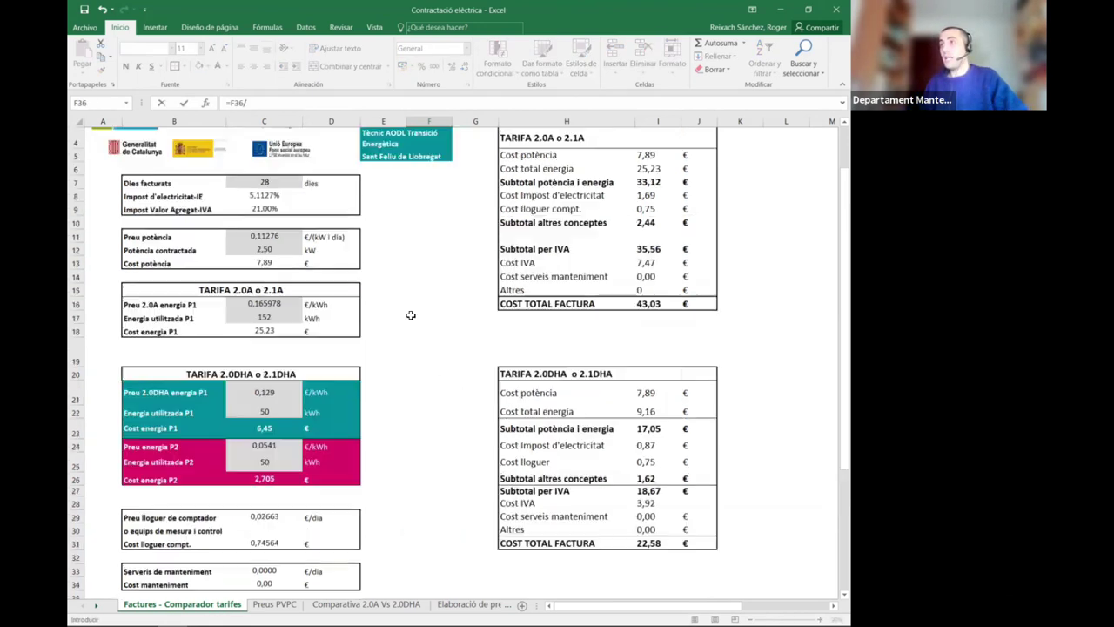
left_click(291, 183)
key("Return")
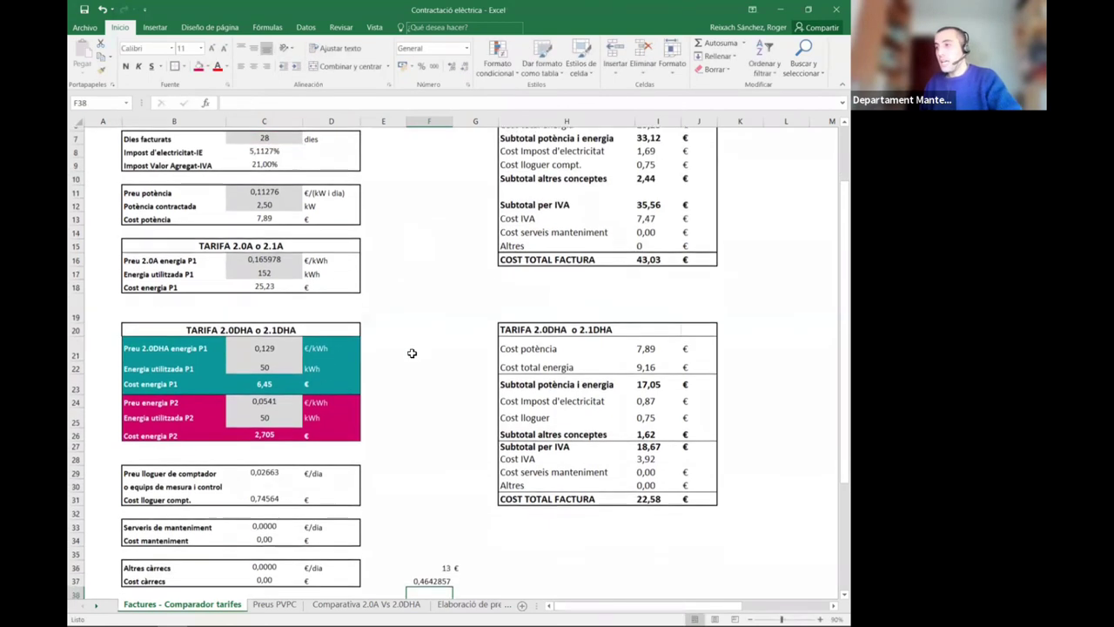
Label the daily price in F37 with the unit €/dia in G37 and inspect which cells its formula refers to.
left_click(471, 535)
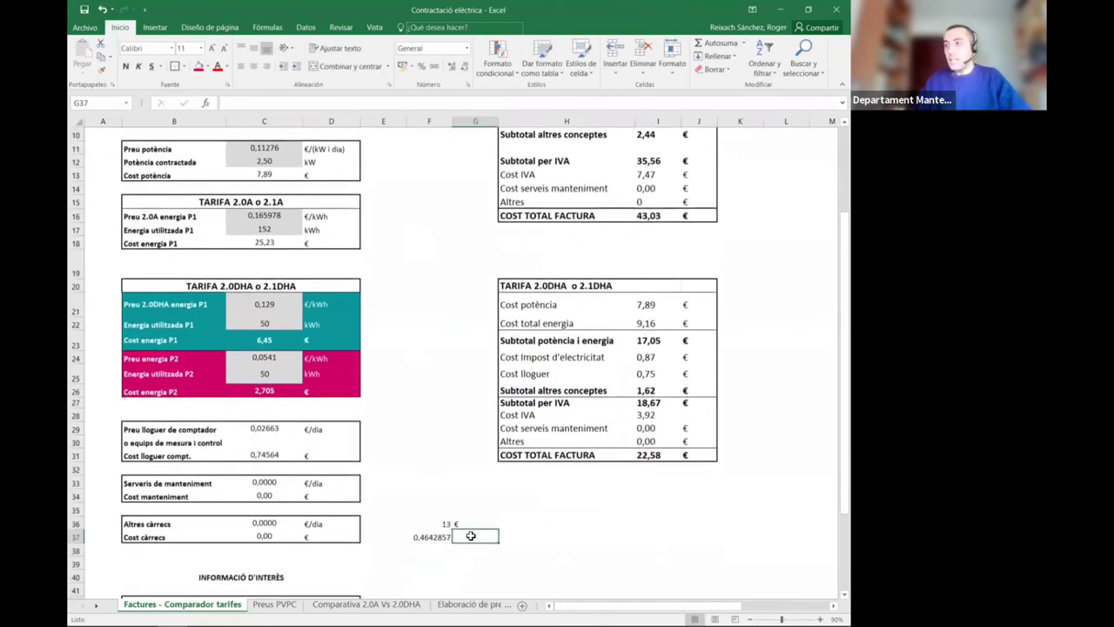
type("(")
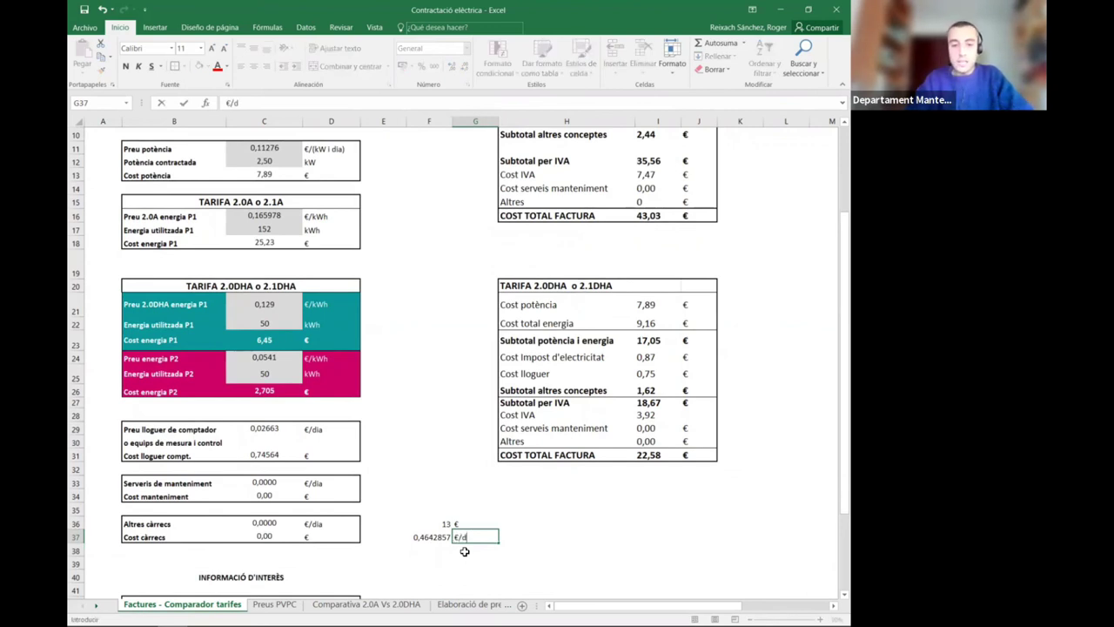
key("Return")
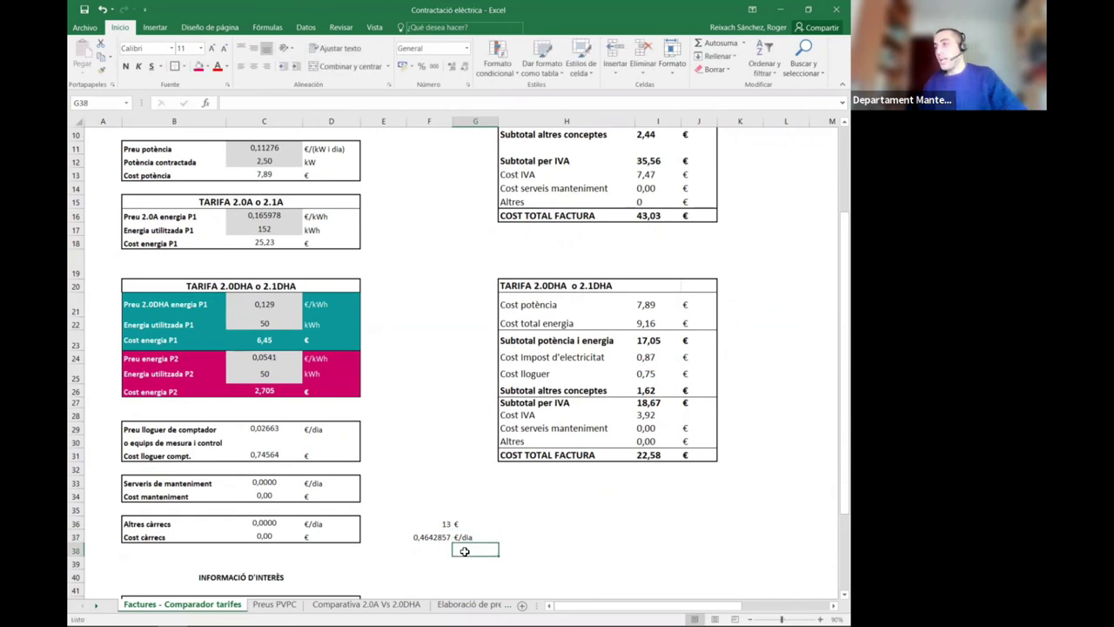
key("Up")
key("Left")
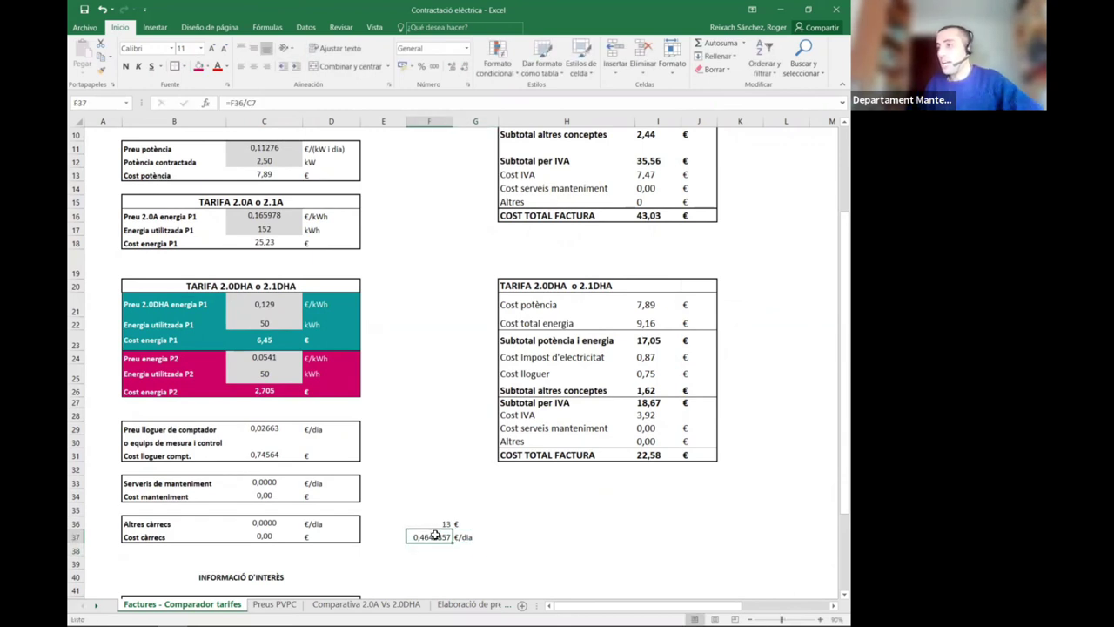
double_click(435, 535)
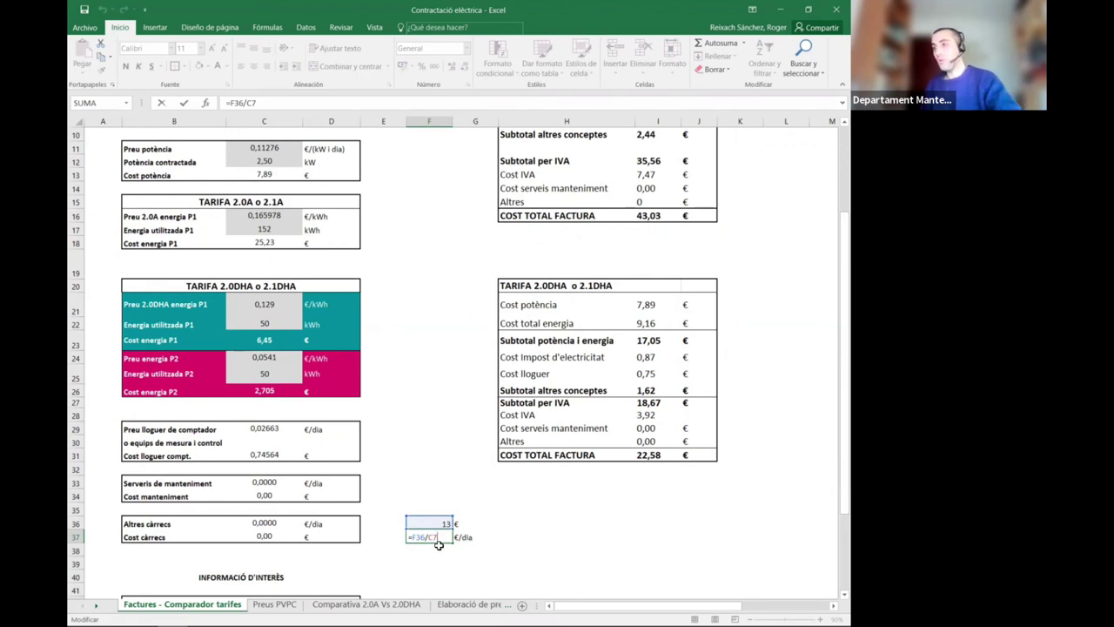
key("Return")
left_click(432, 534)
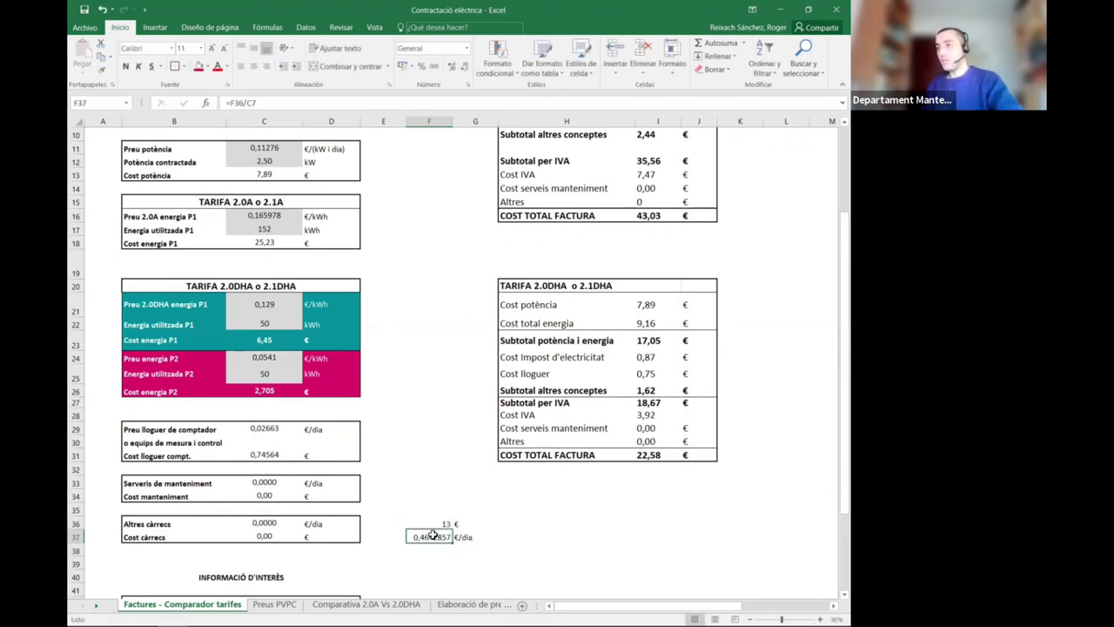
Set the daily maintenance services price in C33 to 0,46428 €/dia and check the maintenance costs and invoice totals of both tariffs.
left_click(257, 482)
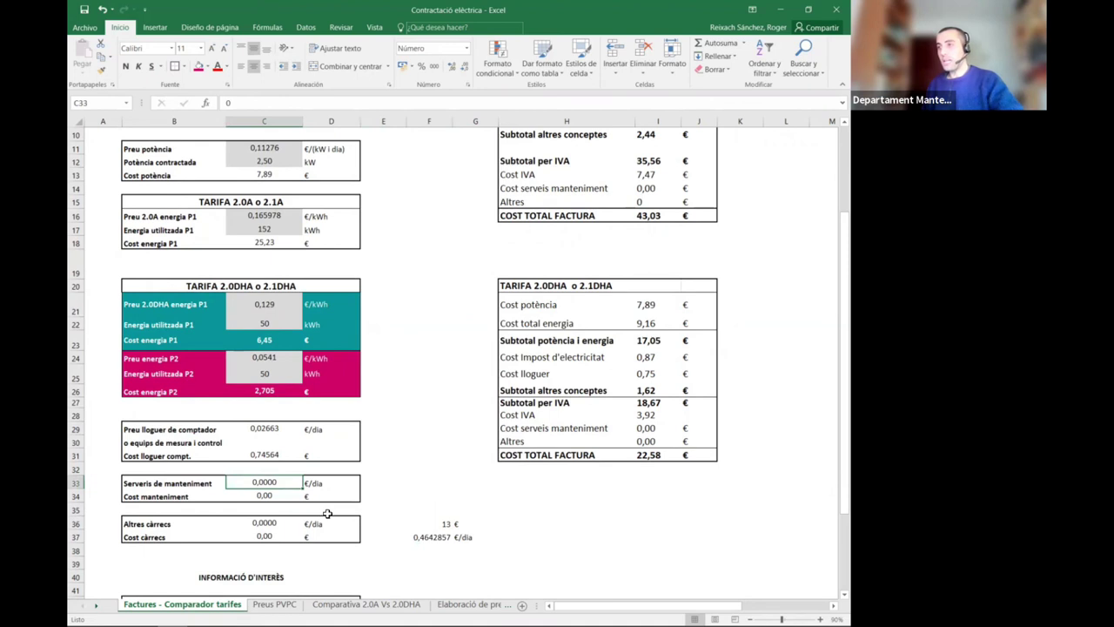
type("0,")
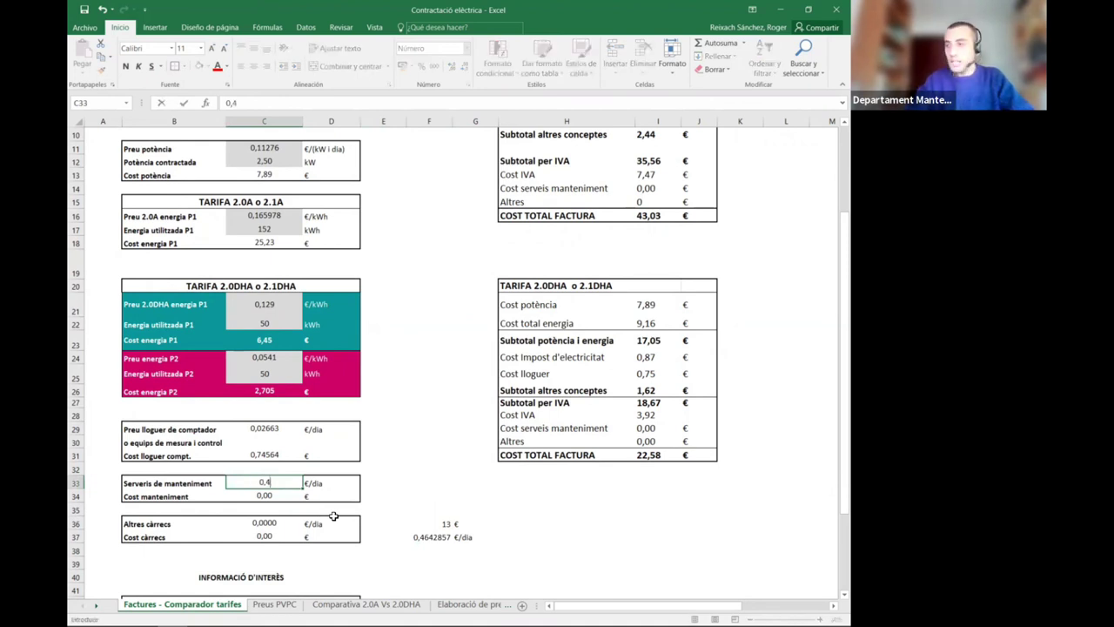
type("464")
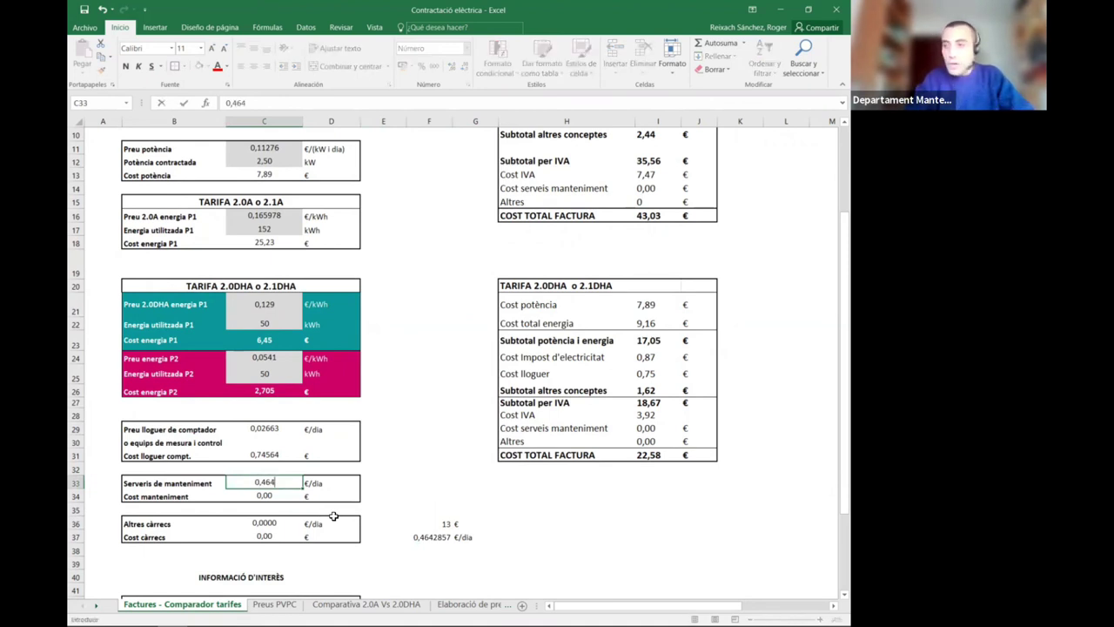
type("28")
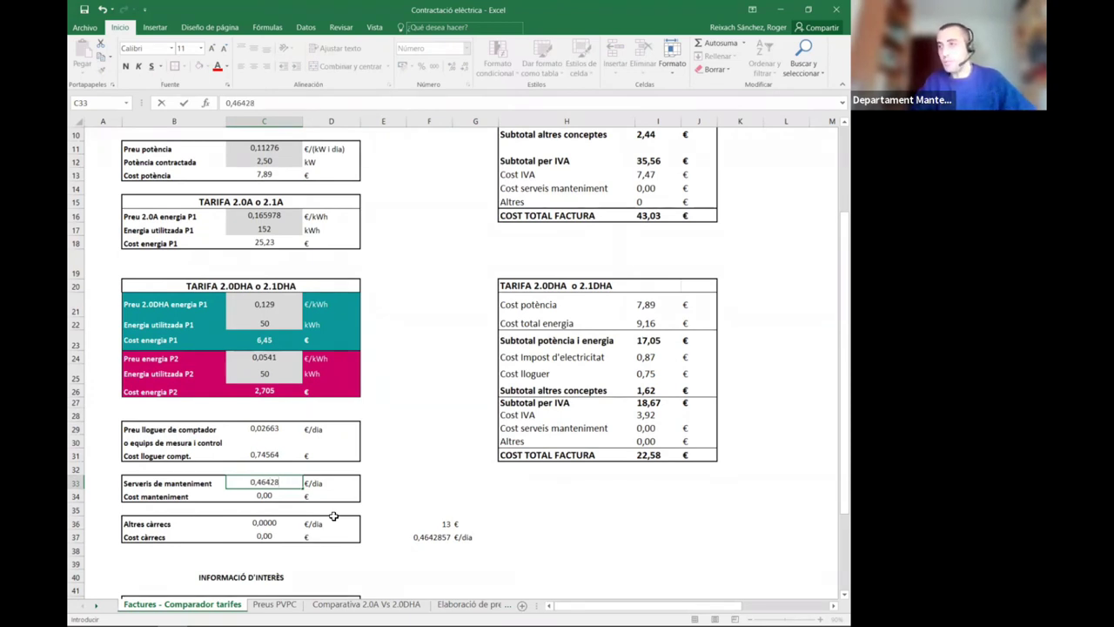
key("Return")
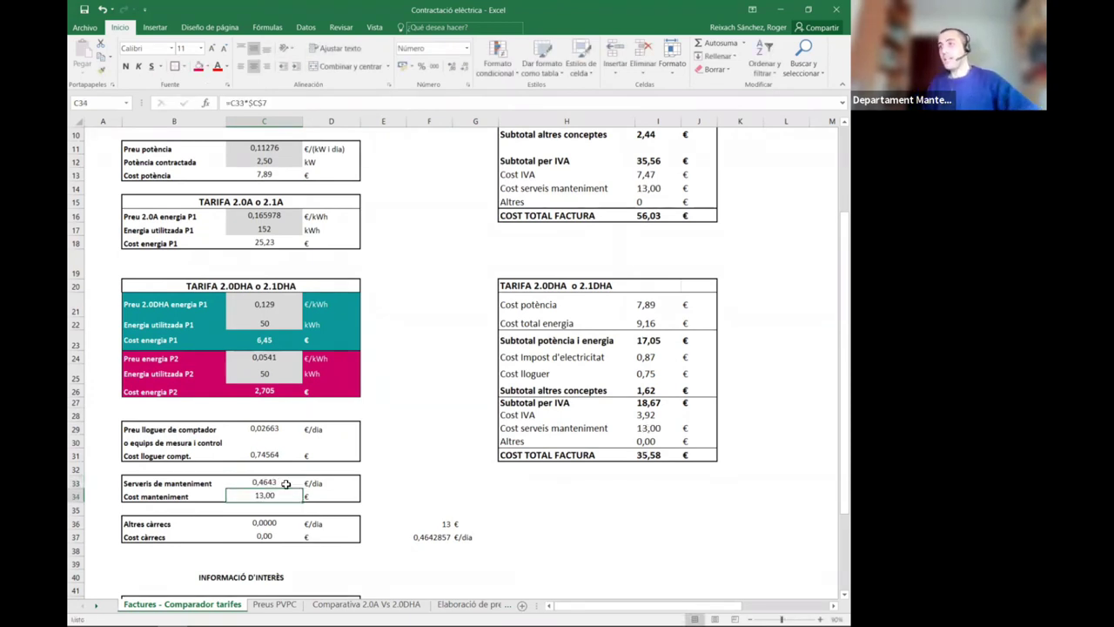
scroll(735, 304, "up", 2)
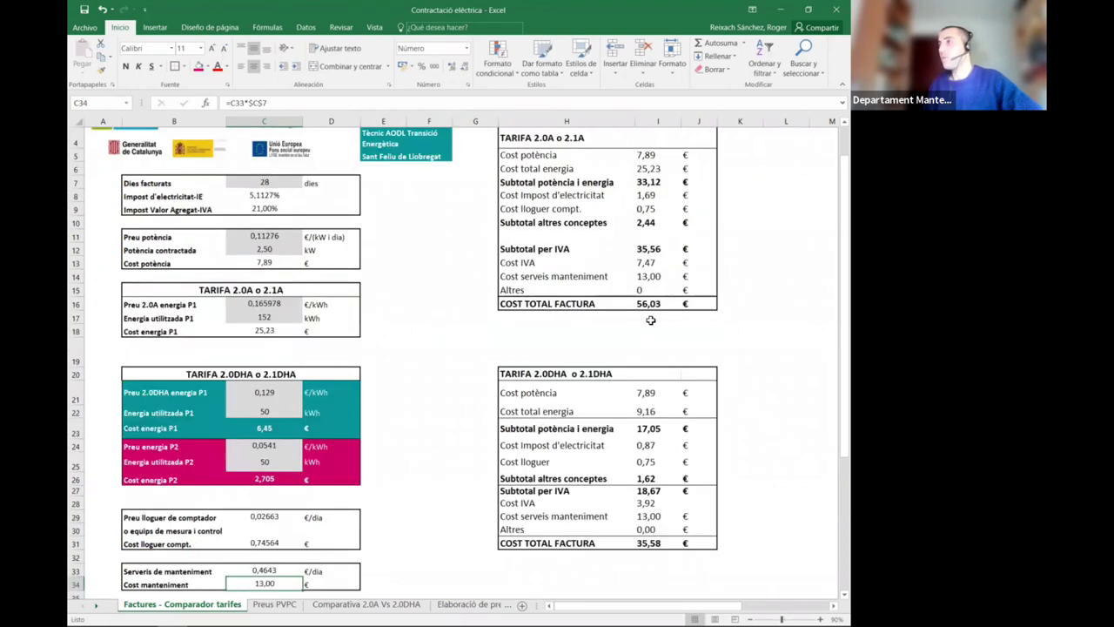
scroll(714, 269, "up", 1)
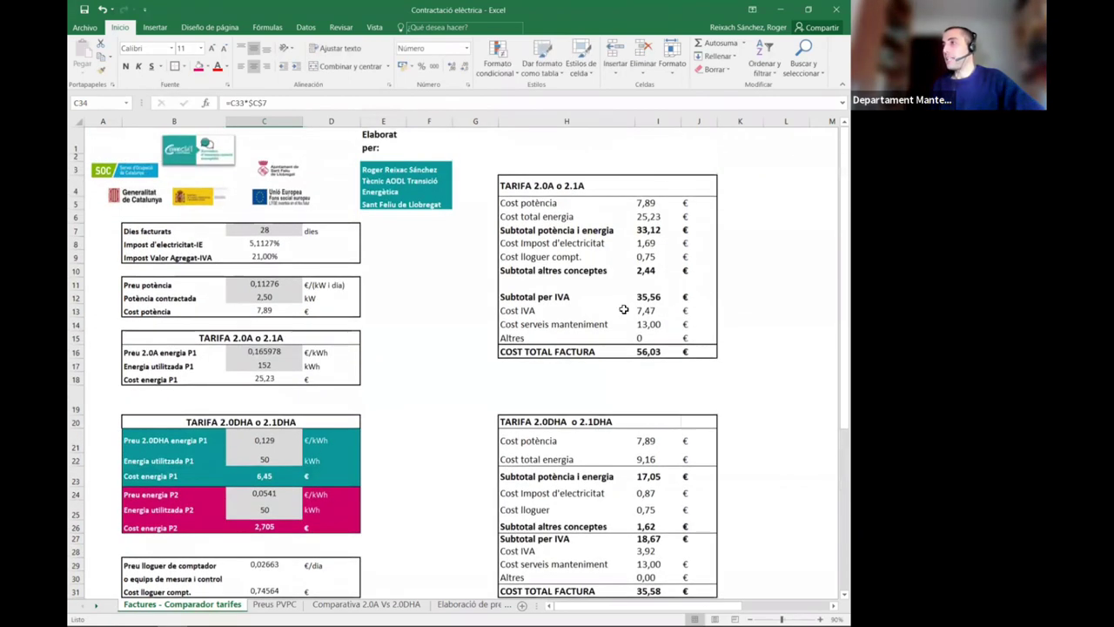
scroll(691, 403, "down", 1)
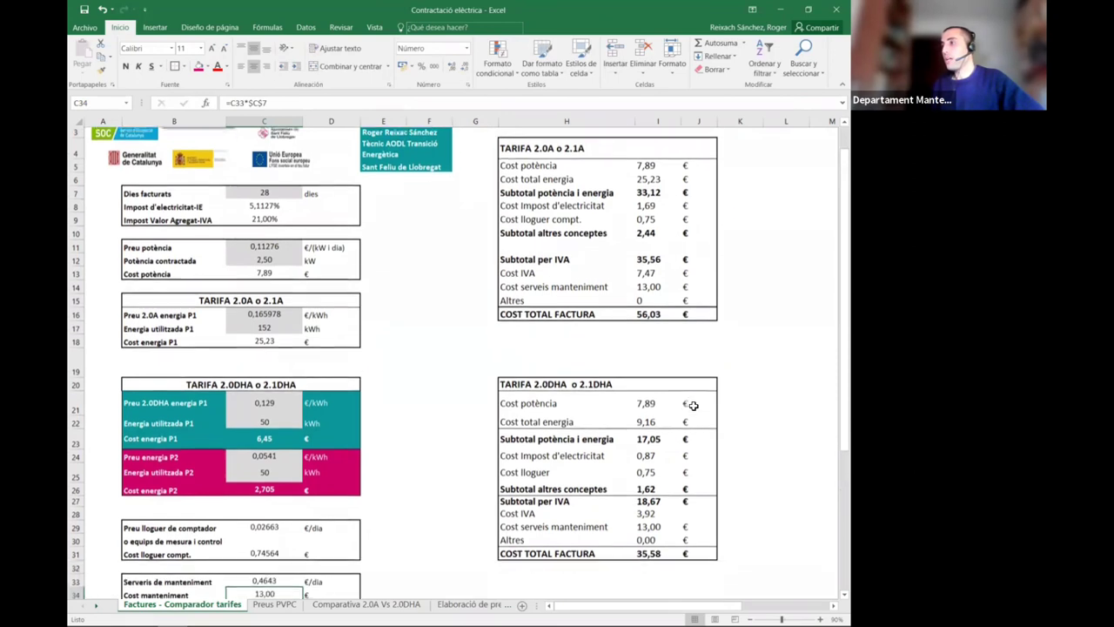
scroll(625, 444, "down", 3)
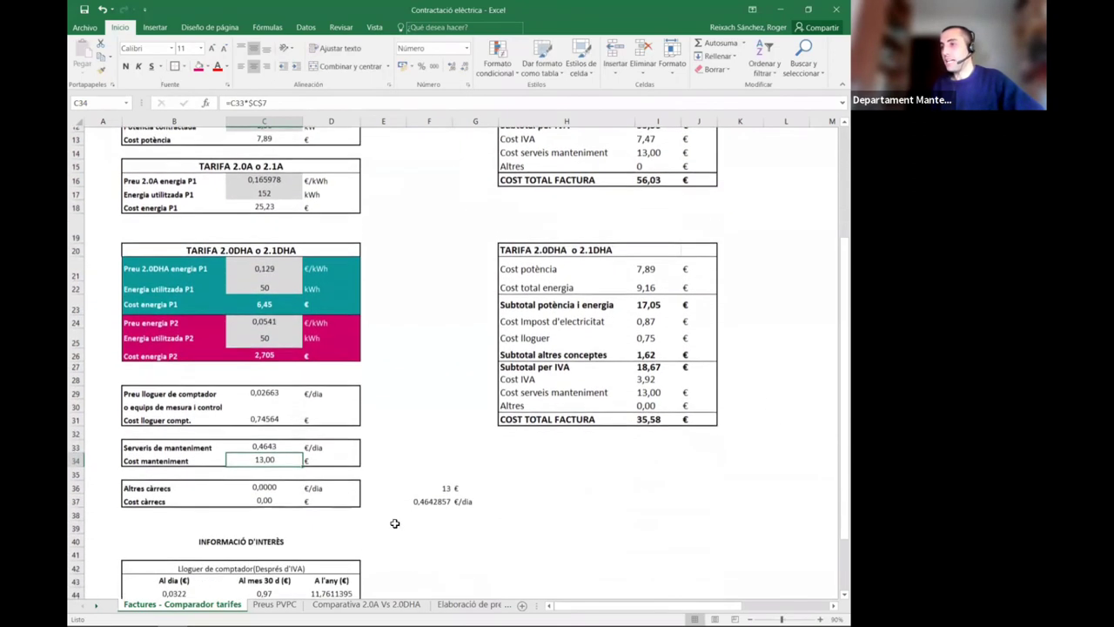
Reset the daily maintenance services price in C33 to 0 and clear the auxiliary calculation in F36:G37.
left_click(270, 442)
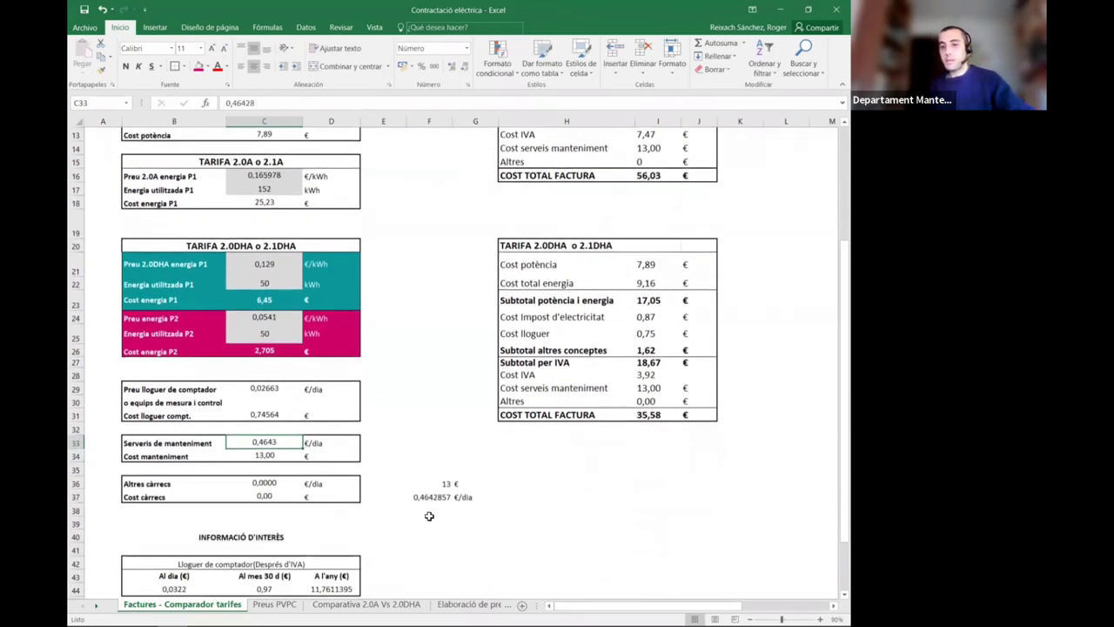
type("0")
key("Return")
left_click_drag(439, 481, 471, 499)
key("Delete")
left_click(457, 522)
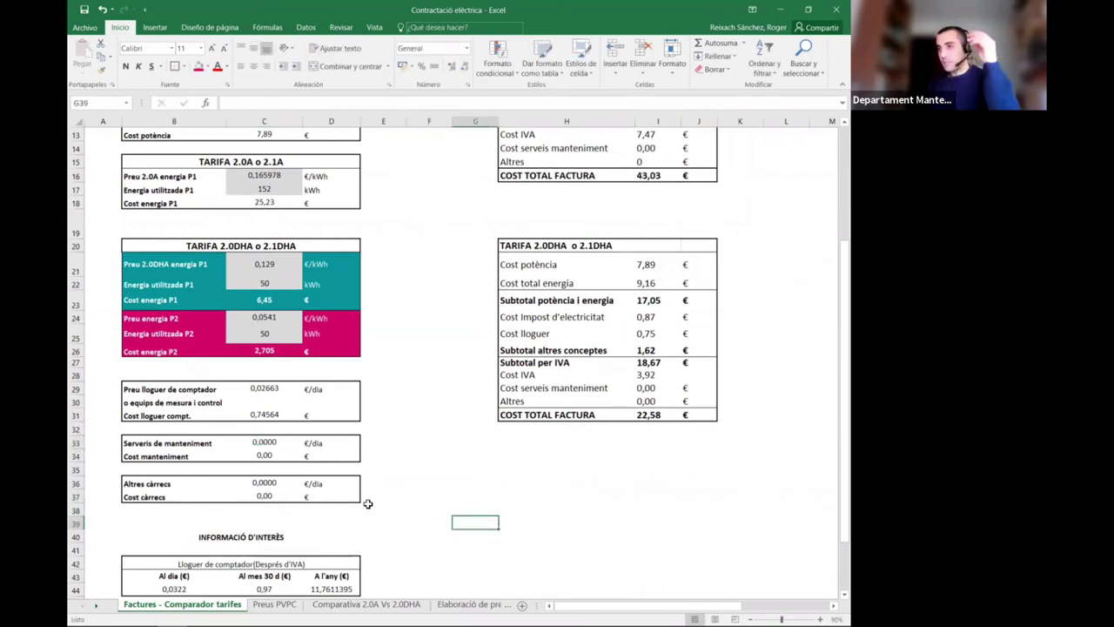
Switch to the Som Energia example invoice in Adobe Acrobat Reader and examine the Bo social line among the other costs.
left_click(458, 482)
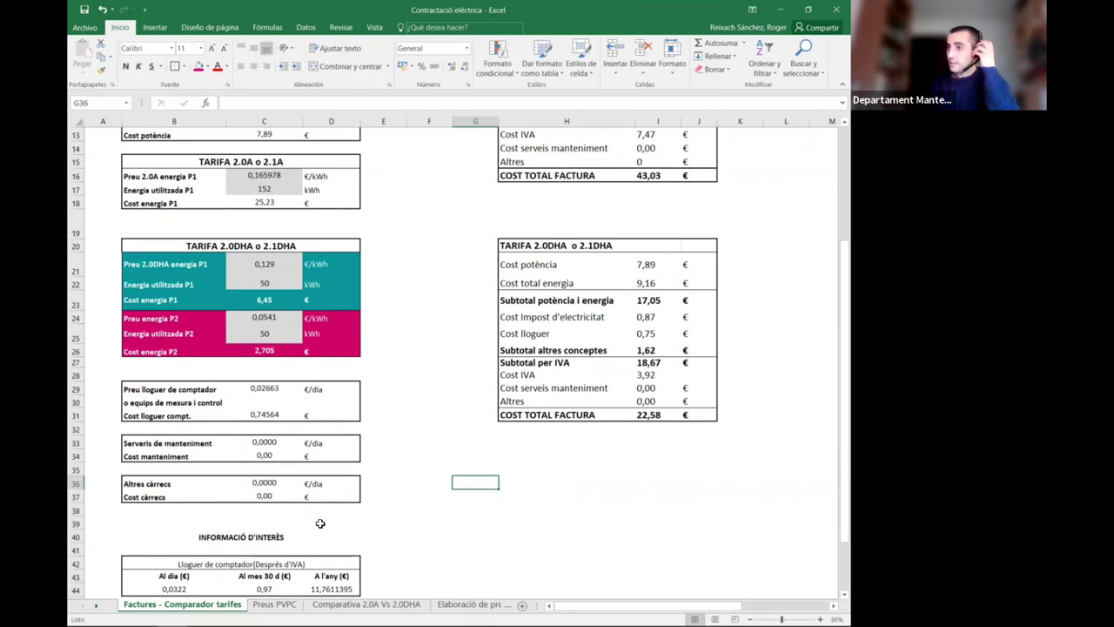
left_click(270, 487)
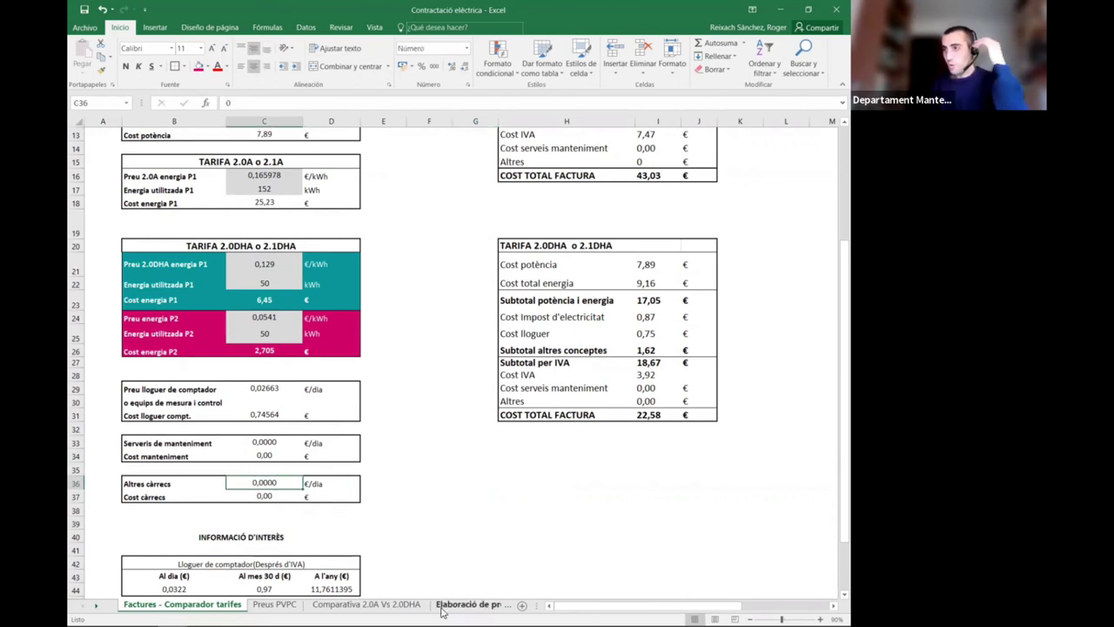
mouse_move(384, 614)
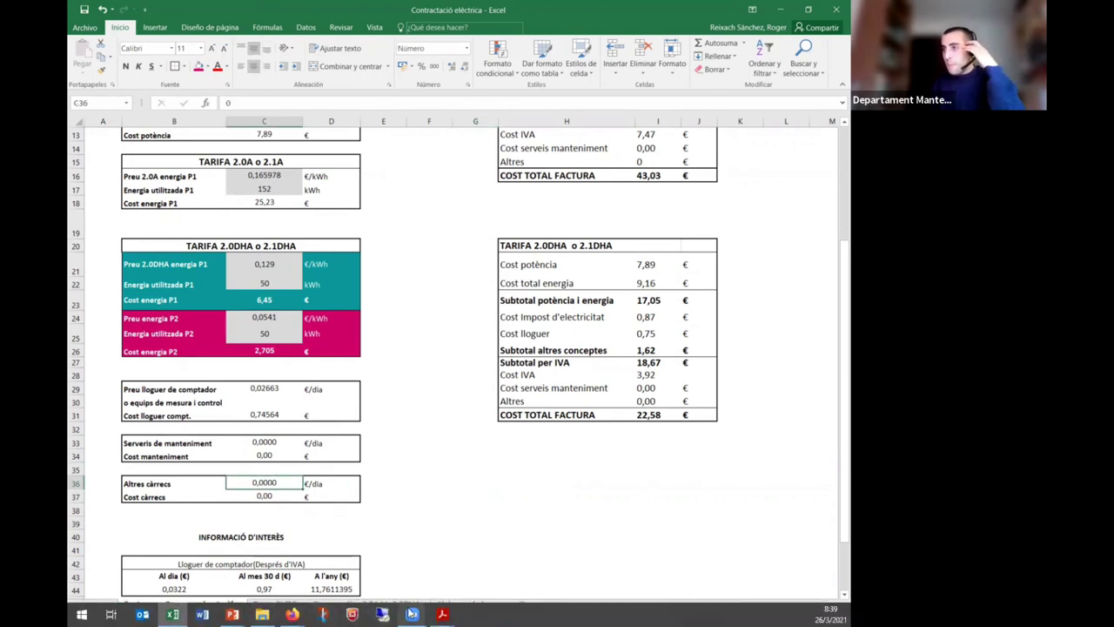
mouse_move(433, 614)
left_click(634, 559)
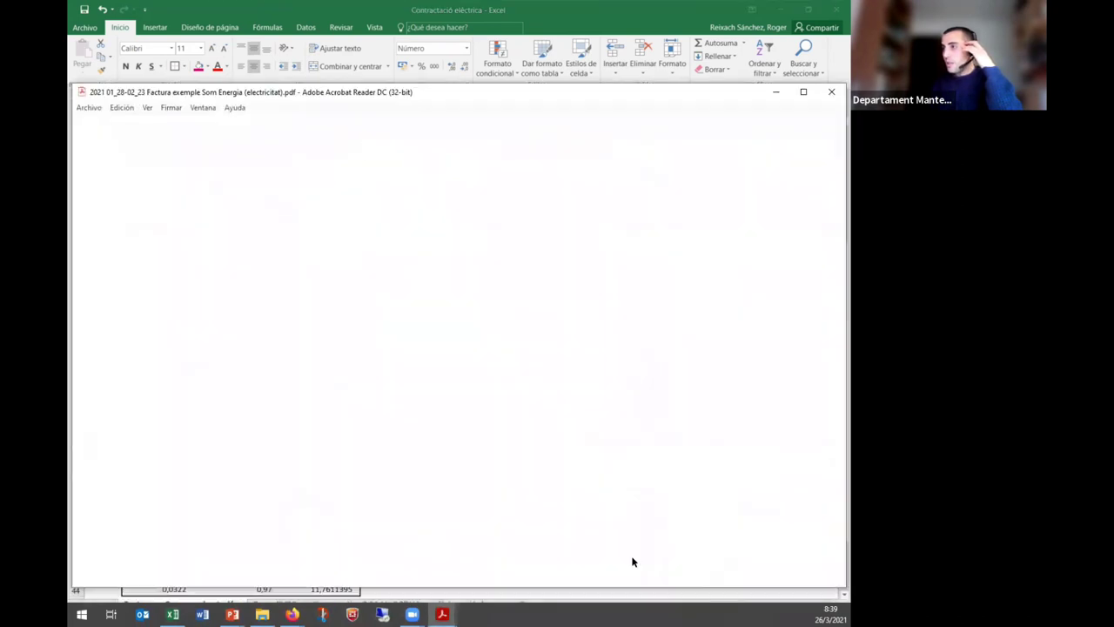
scroll(356, 384, "down", 1)
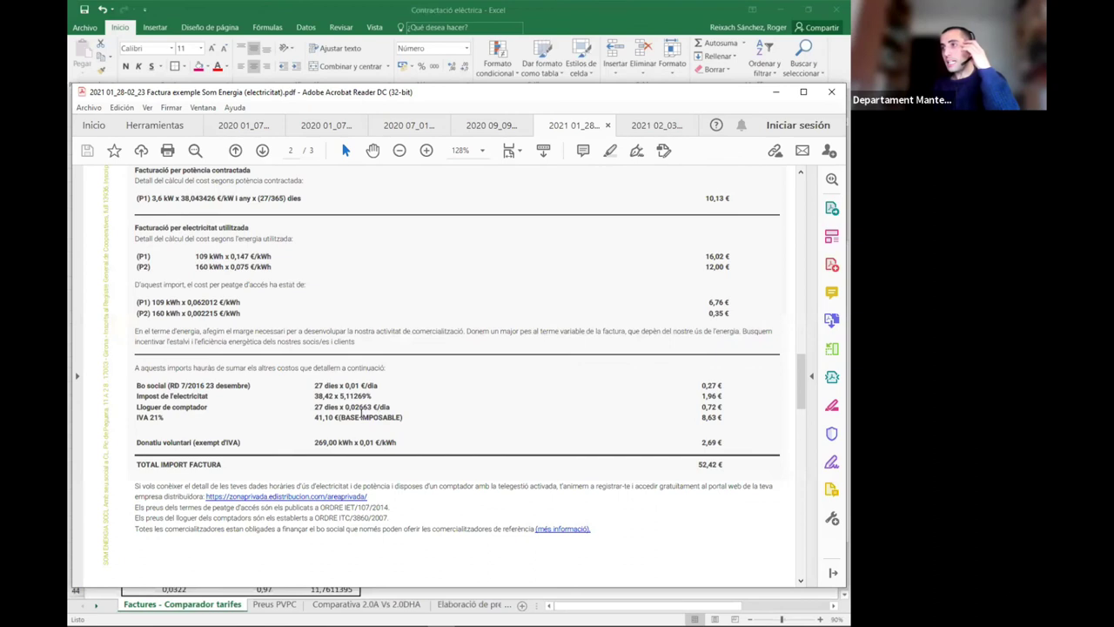
scroll(365, 423, "down", 1)
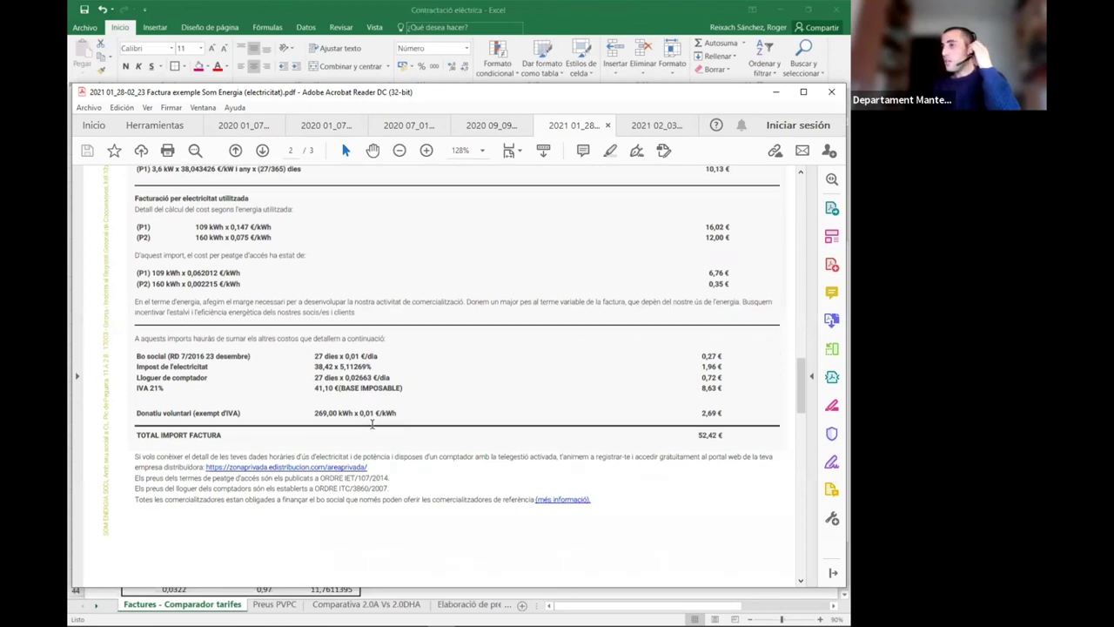
left_click_drag(147, 355, 296, 356)
left_click(314, 362)
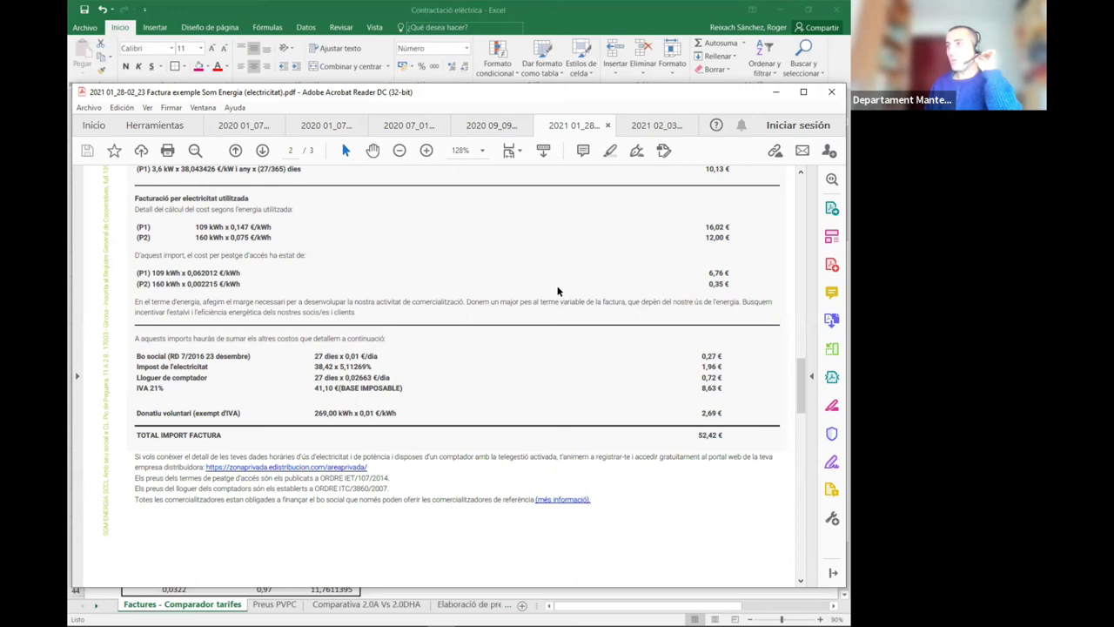
Return to the Excel workbook and set the daily price of the other charges in C36 to 0,01 €/dia.
left_click(776, 91)
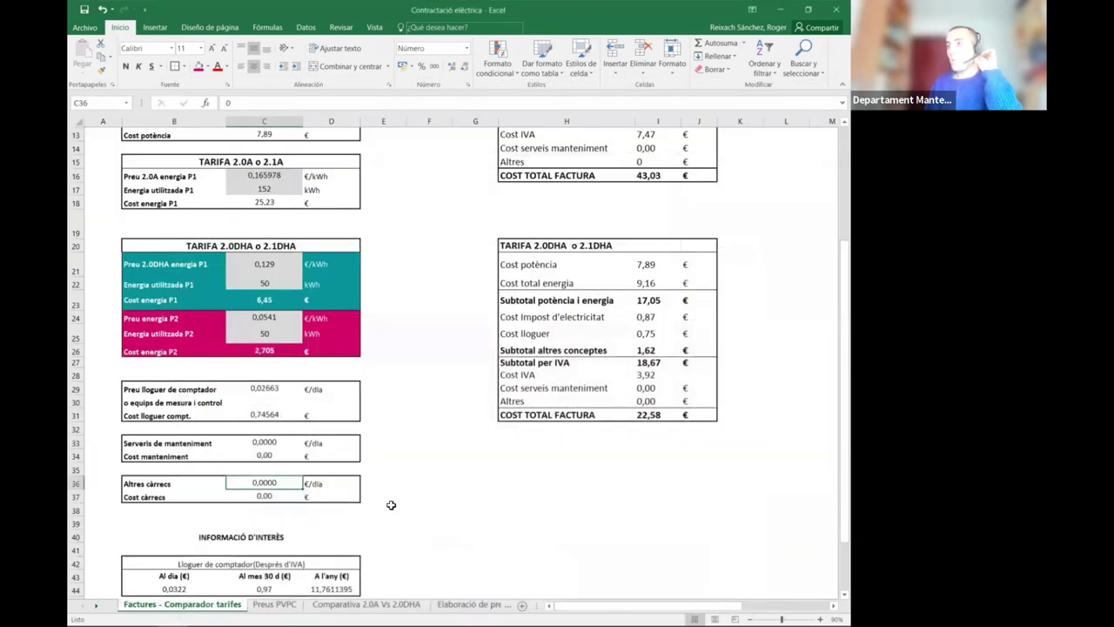
left_click(268, 485)
type("0")
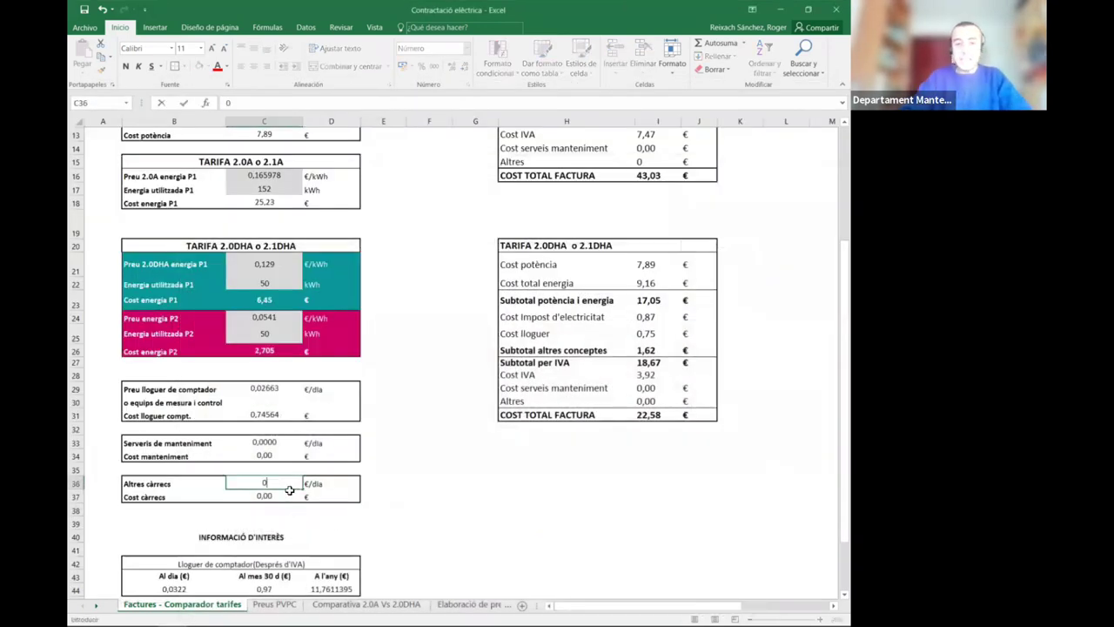
key("Return")
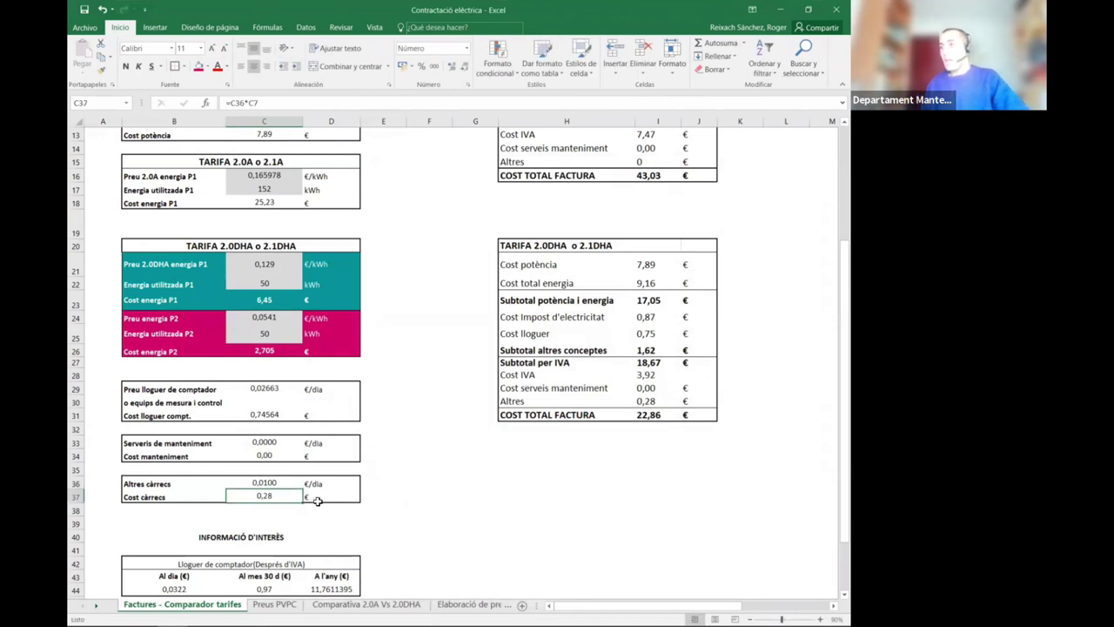
Link the Altres cost of the 2.0A invoice in I15 to the charges cost in C37, matching the 2.0DHA invoice.
left_click(645, 401)
scroll(649, 396, "up", 2)
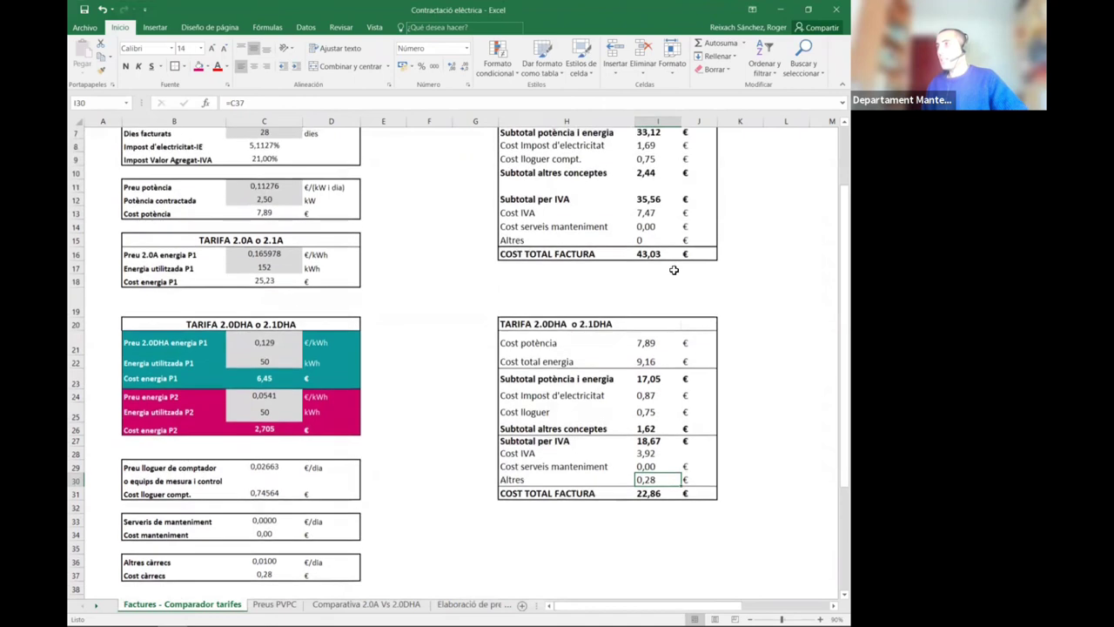
double_click(651, 242)
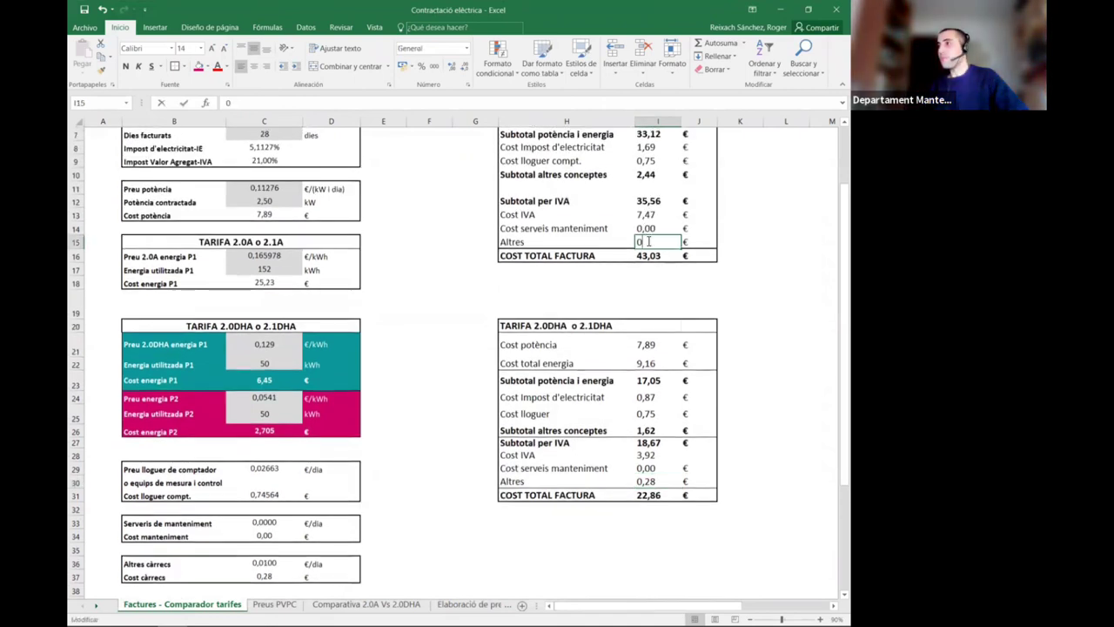
key("BackSpace")
type("=")
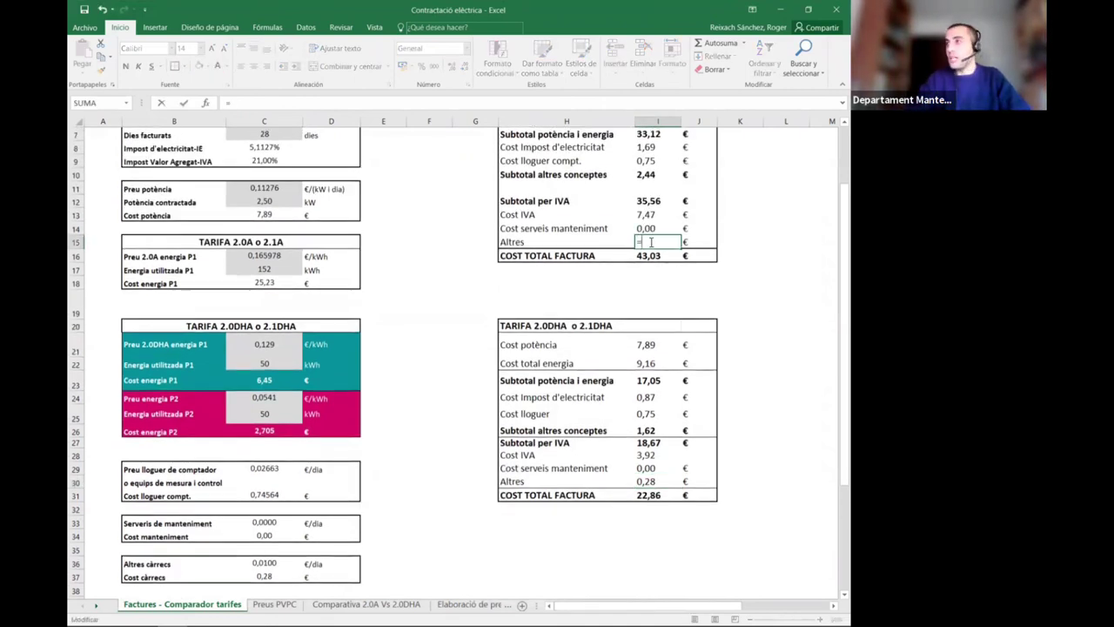
left_click(272, 577)
key("Return")
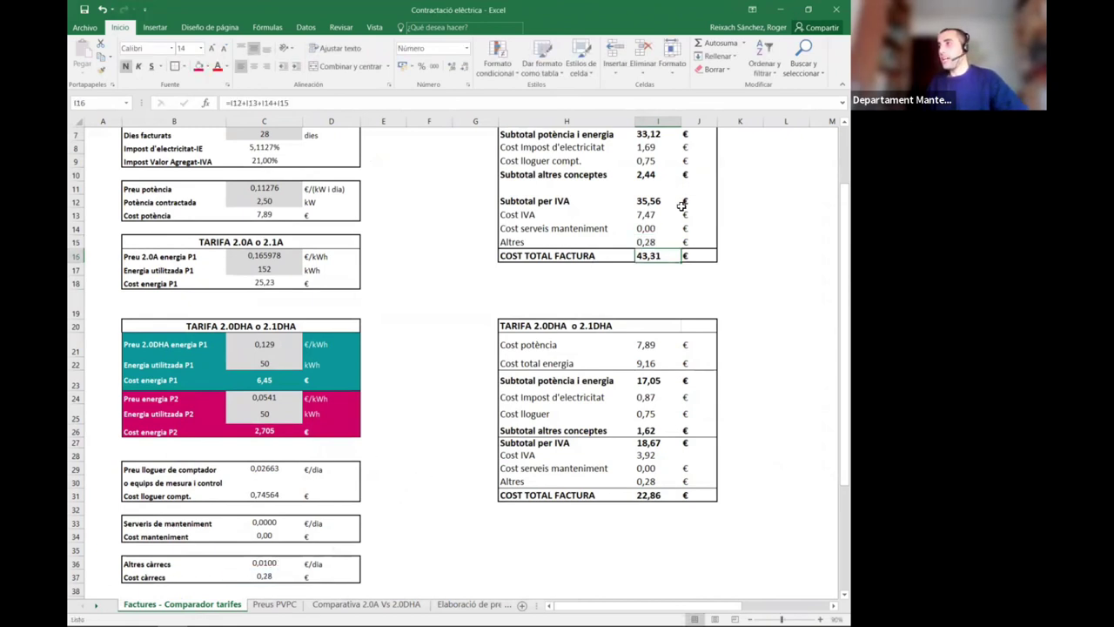
Check the formulas of the maintenance services cost in I14 and I29 of the two invoices.
left_click(660, 229)
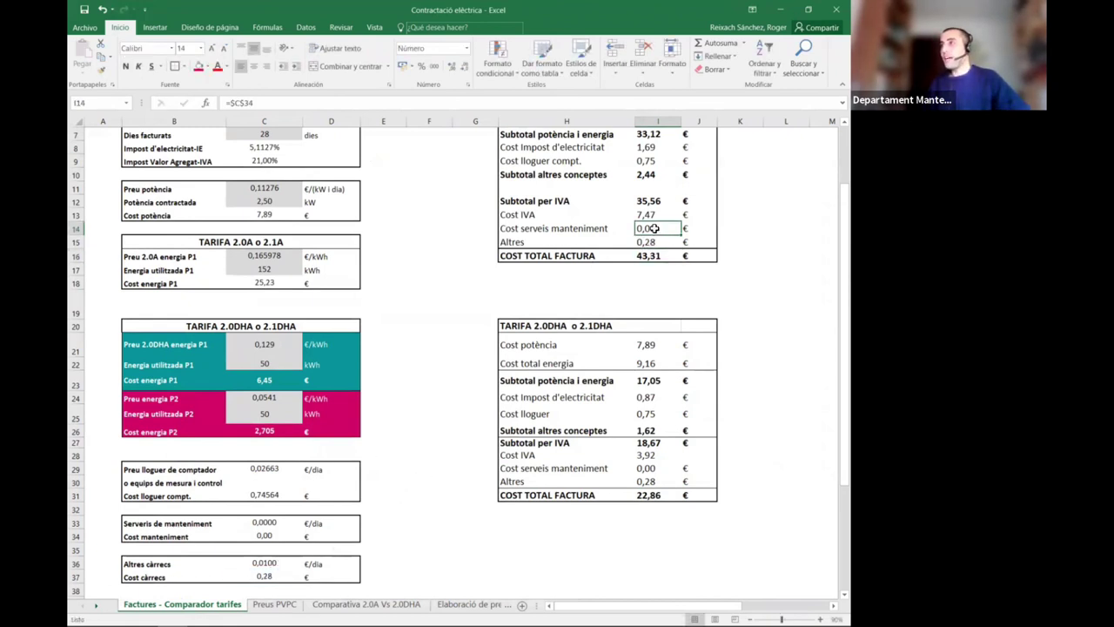
double_click(654, 229)
key("Return")
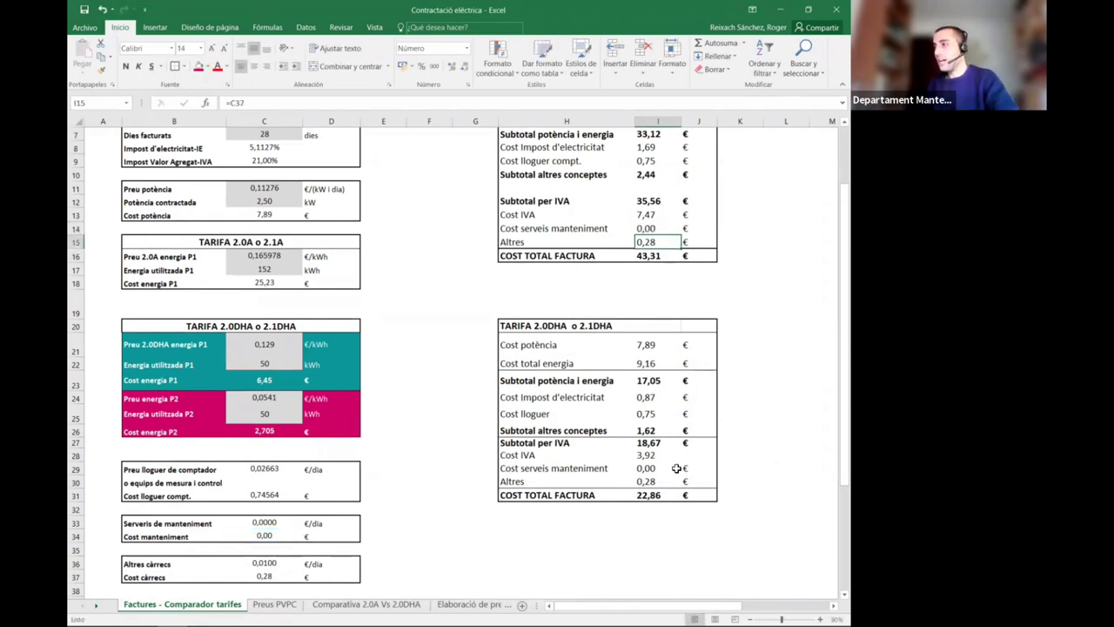
left_click(659, 470)
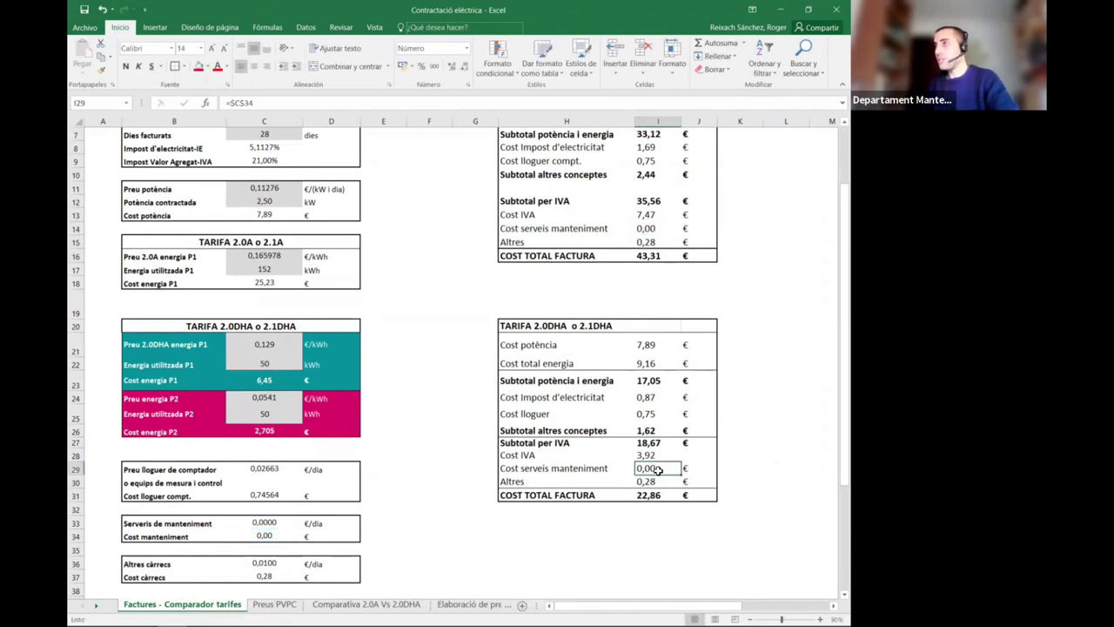
left_click(738, 455)
scroll(729, 459, "down", 1)
scroll(726, 460, "up", 1)
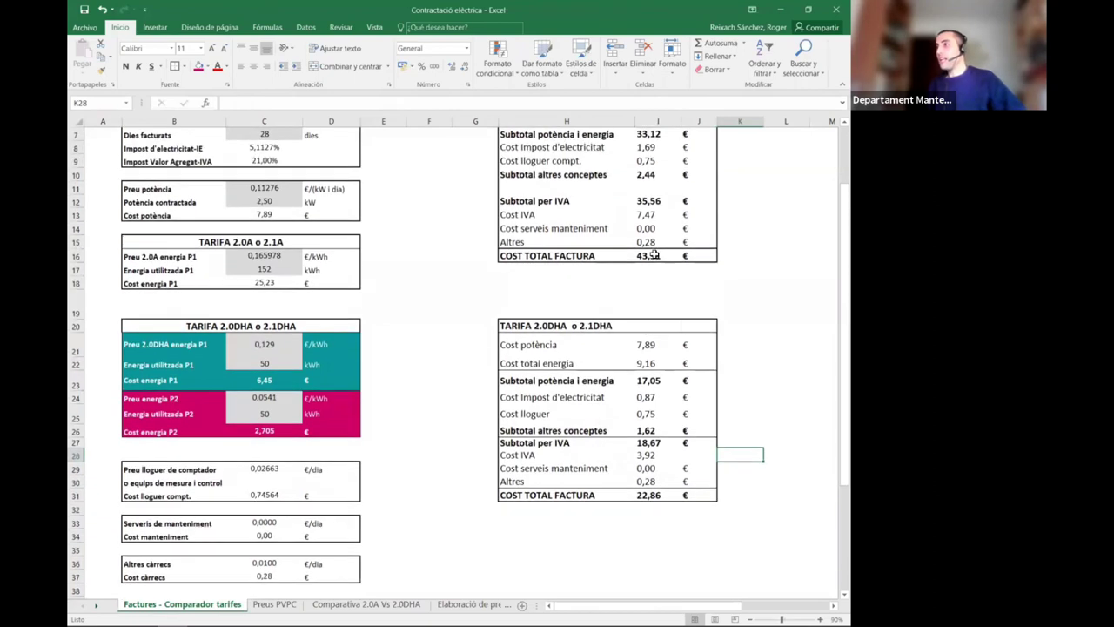
Shade the daily price cells for meter rental, maintenance and other charges (C29, C33 and C36) light grey.
scroll(279, 522, "down", 3)
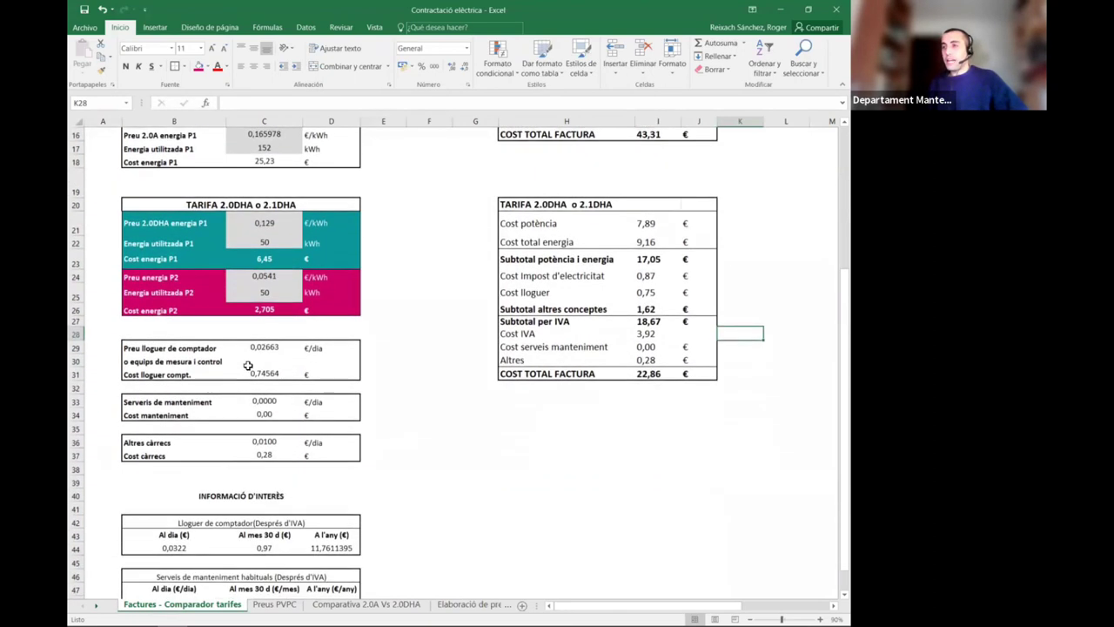
left_click(277, 347)
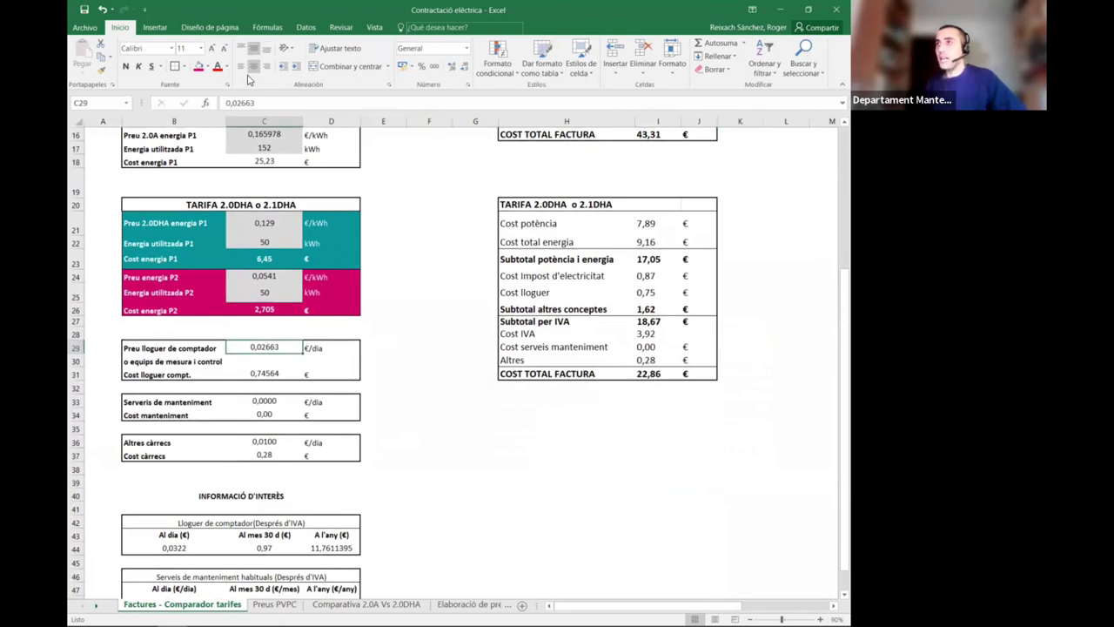
left_click(207, 69)
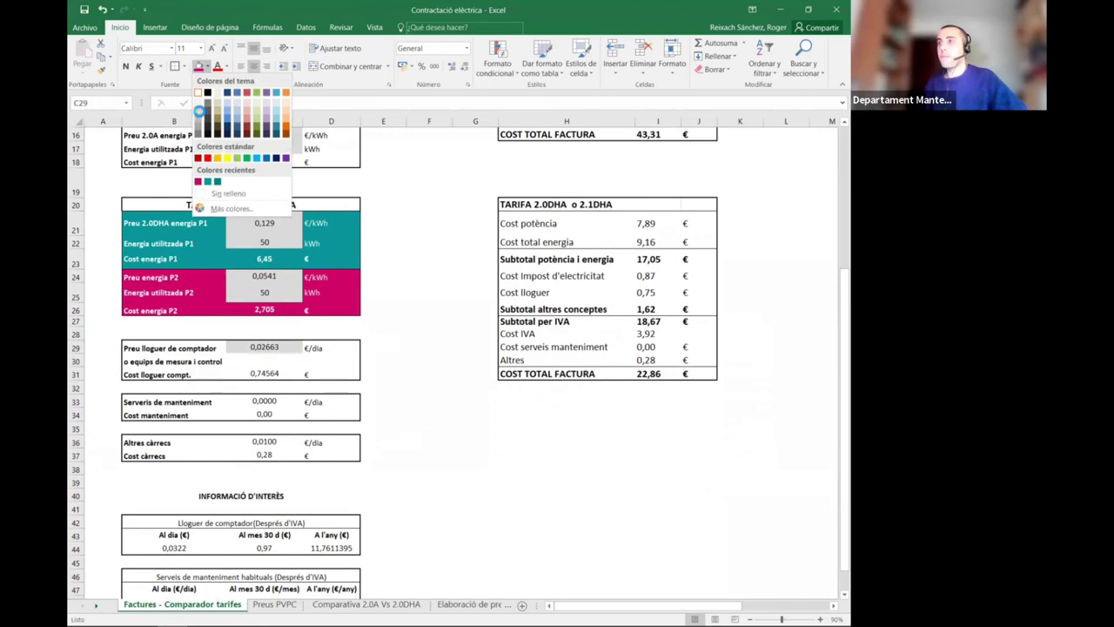
left_click(200, 109)
left_click(264, 401)
left_click(198, 67)
left_click(275, 441)
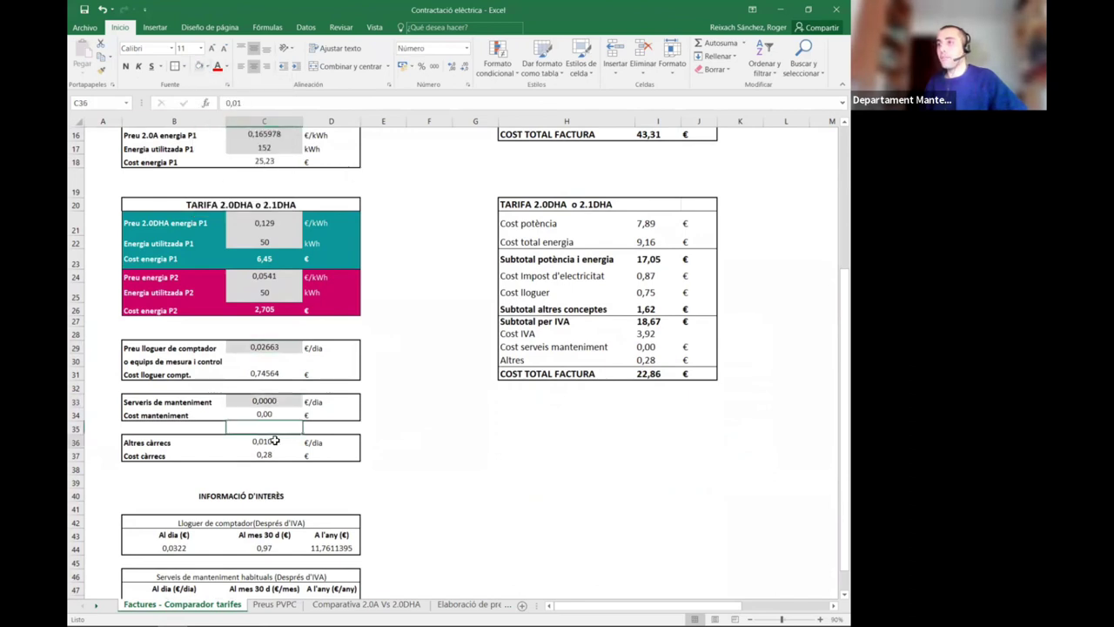
left_click(198, 66)
left_click(475, 575)
Examine the meter rental table under INFORMACIÓ D'INTERÈS, including the formula behind its daily cost in B44.
scroll(183, 451, "down", 2)
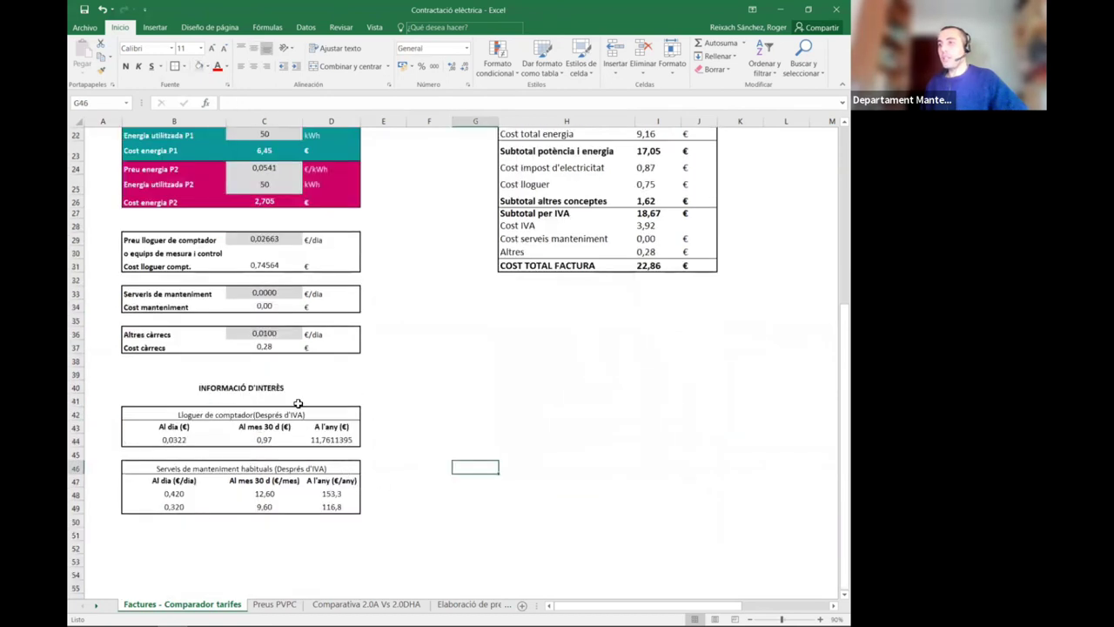
left_click_drag(168, 440, 330, 440)
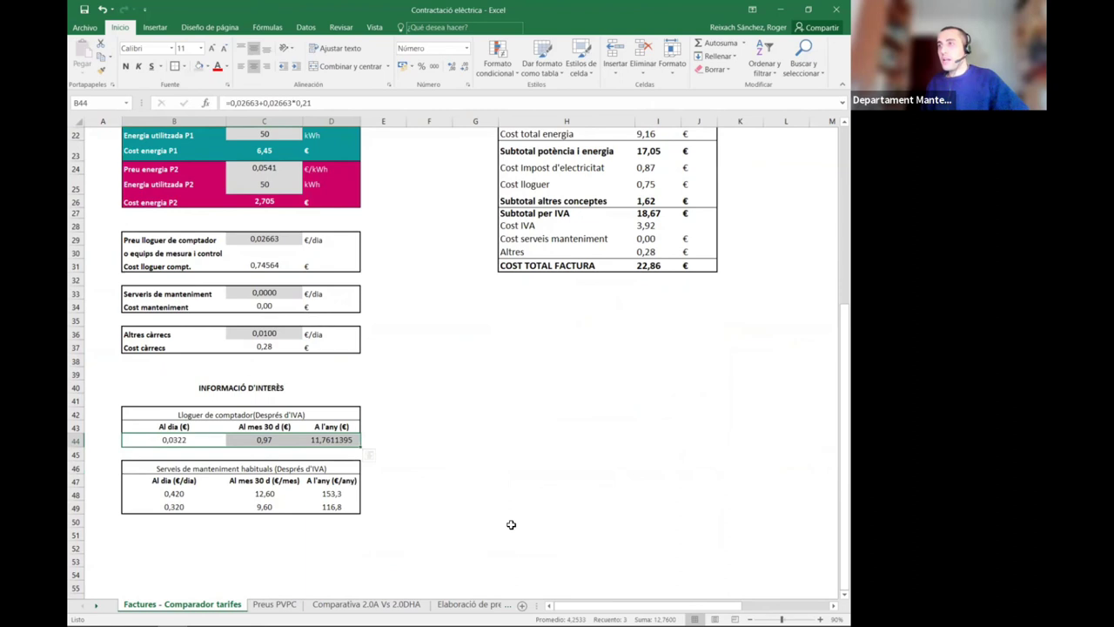
left_click(511, 524)
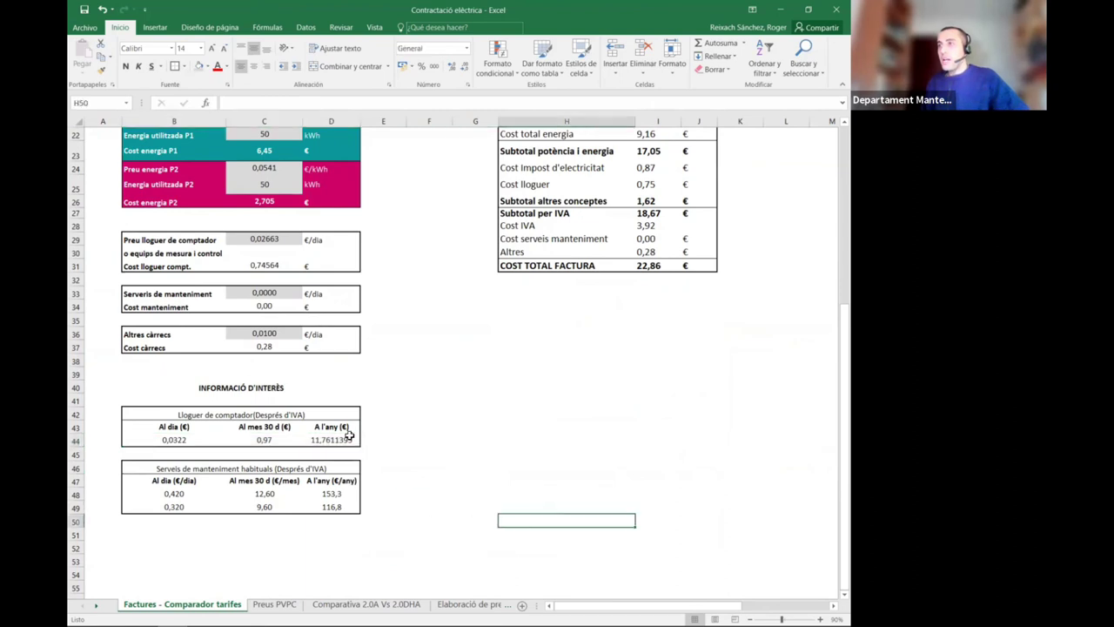
left_click(187, 442)
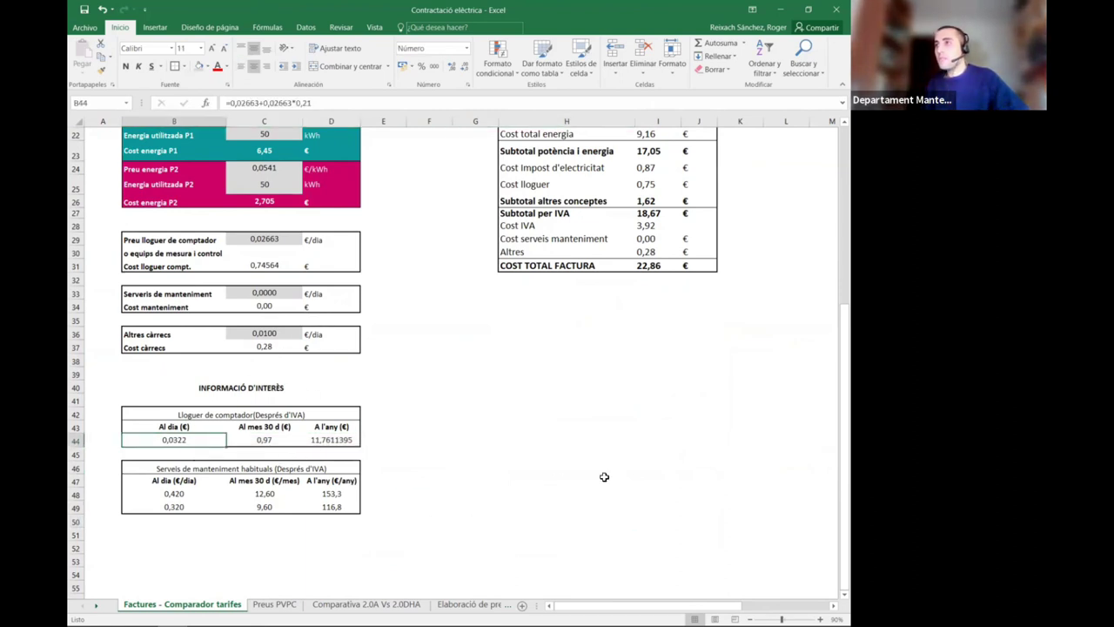
scroll(242, 447, "up", 2)
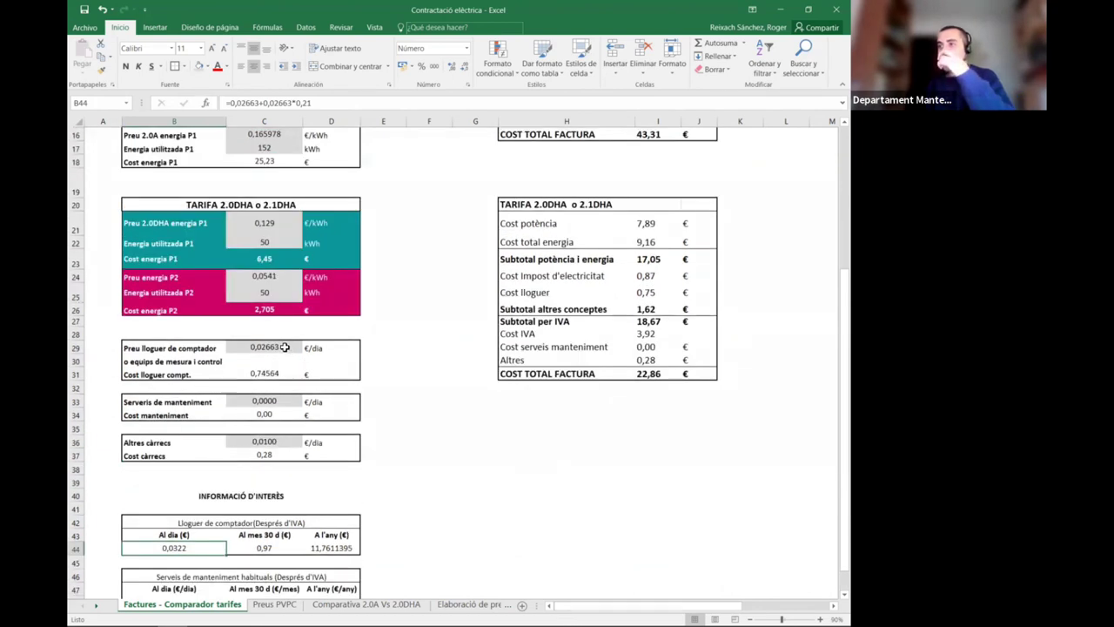
left_click(330, 402)
left_click(417, 502)
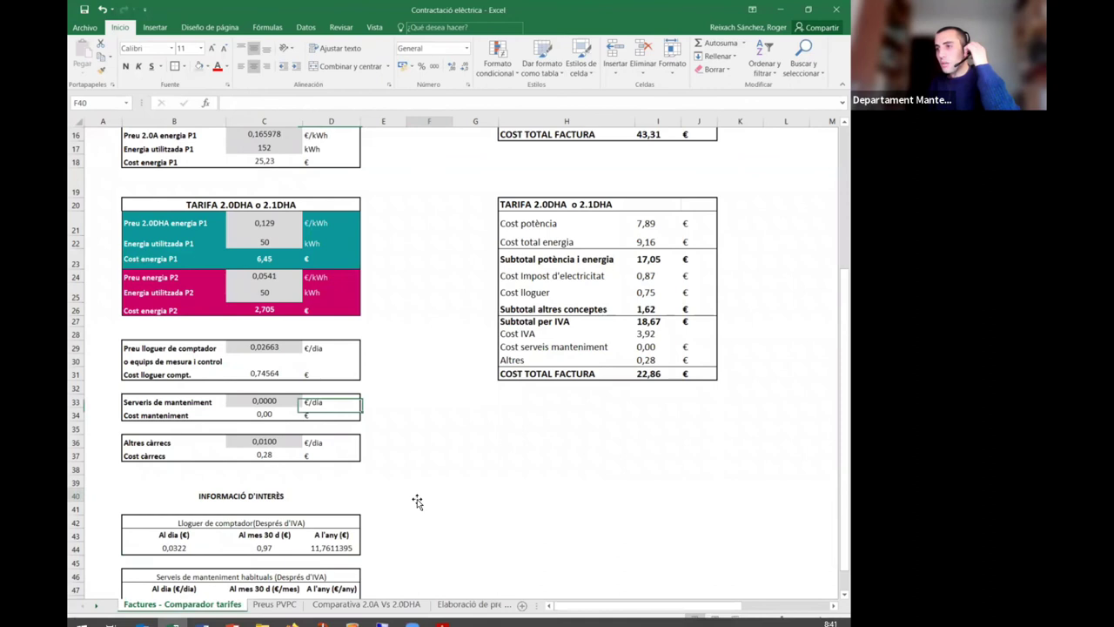
left_click(305, 523)
scroll(316, 502, "down", 1)
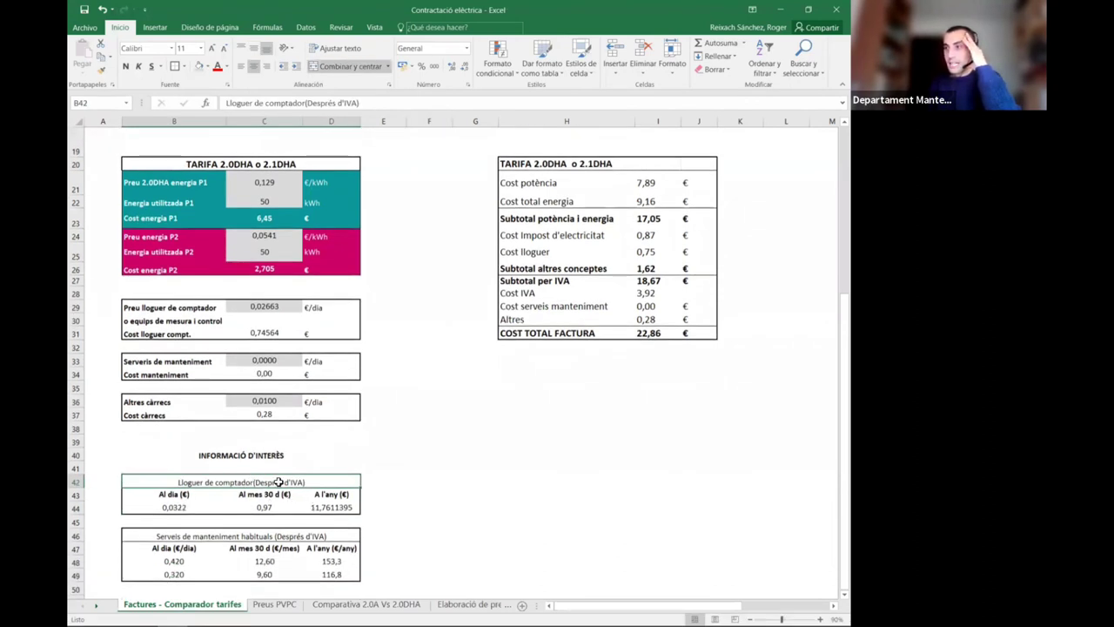
left_click(321, 468)
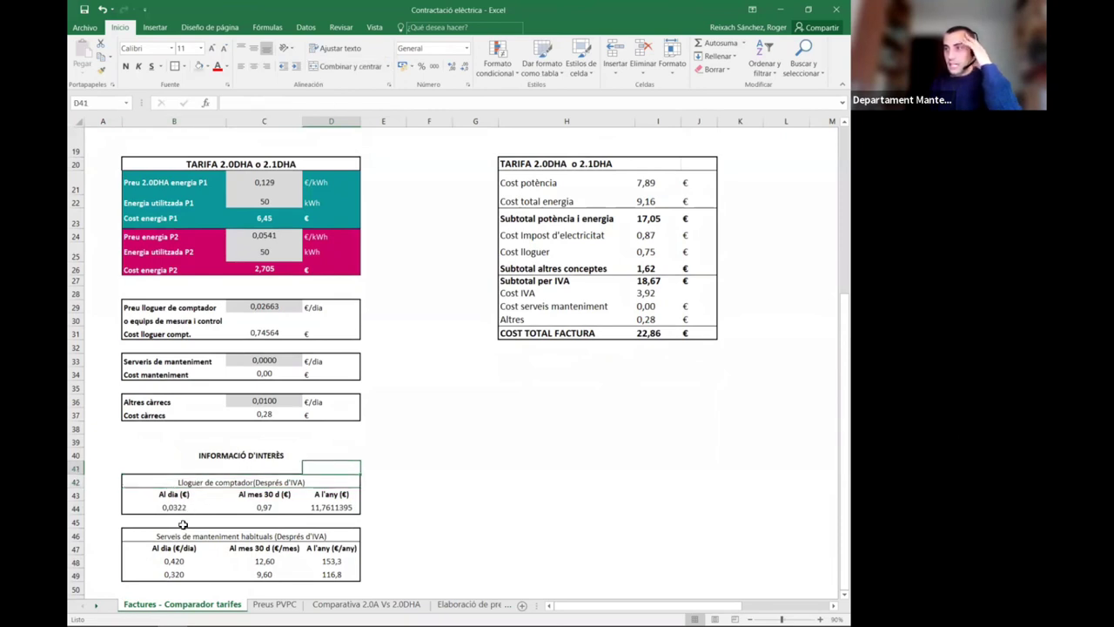
left_click(313, 484)
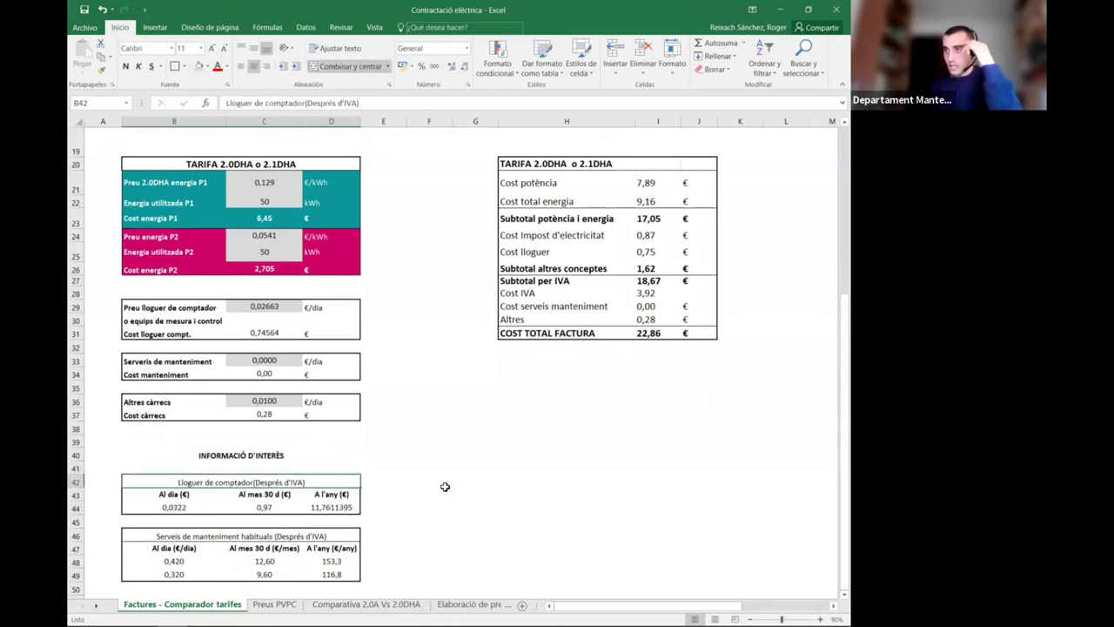
left_click(416, 506)
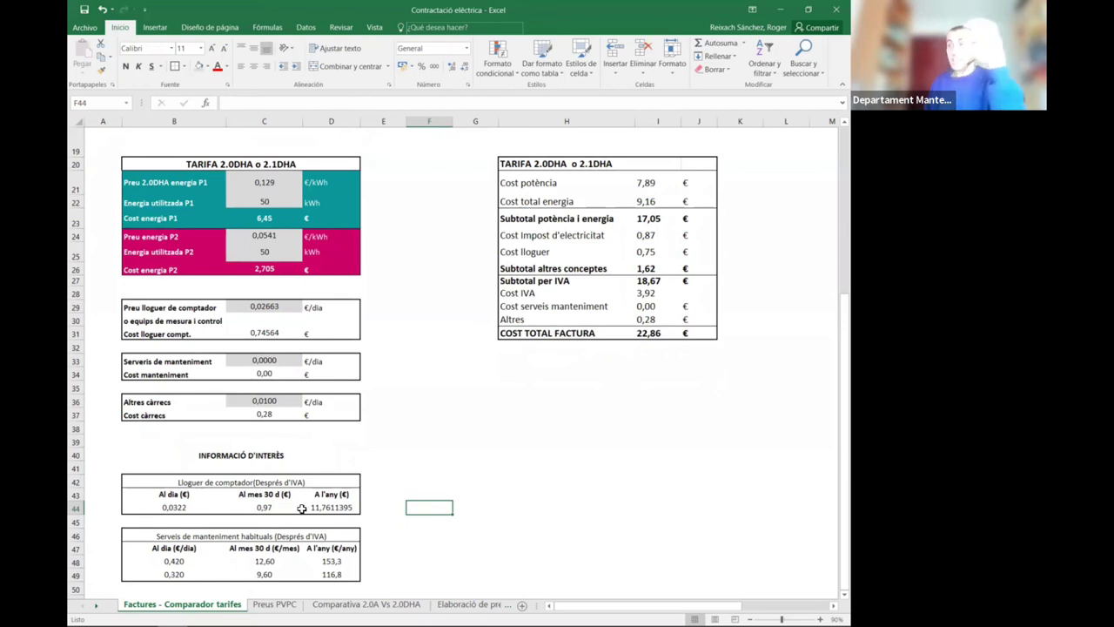
Shade the two daily prices in B48 and B49 of the usual maintenance services table light grey.
scroll(322, 509, "down", 1)
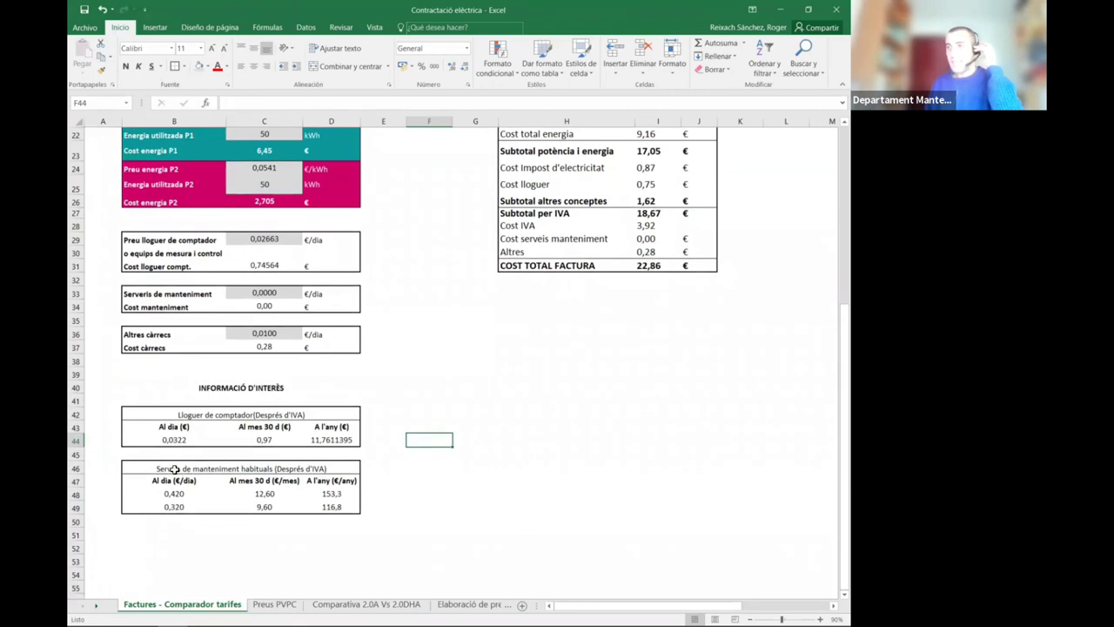
left_click(178, 468)
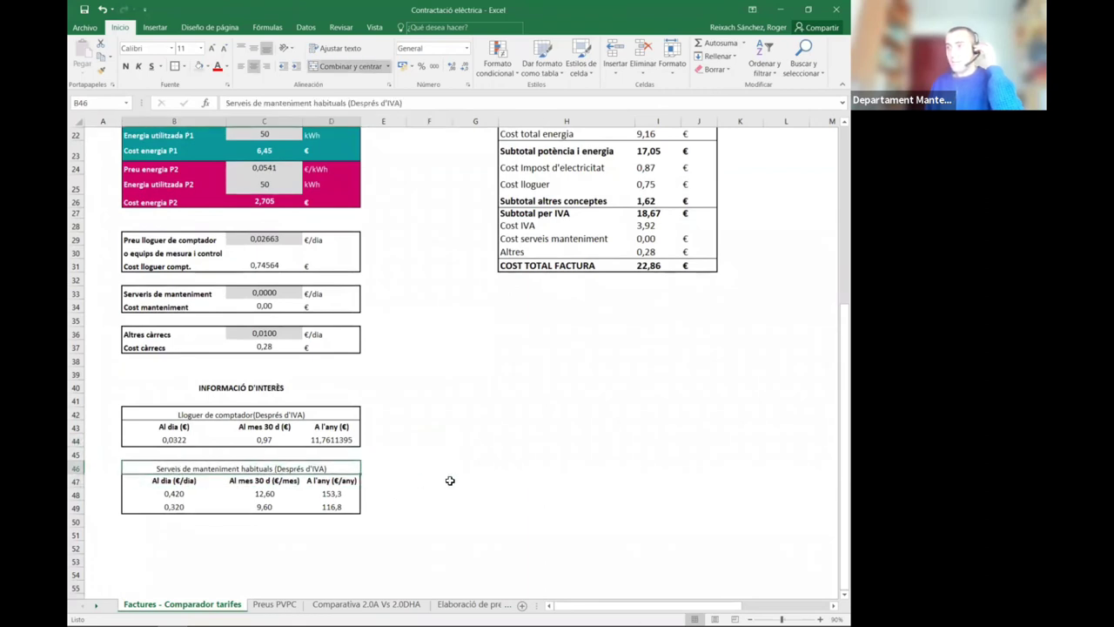
left_click(458, 508)
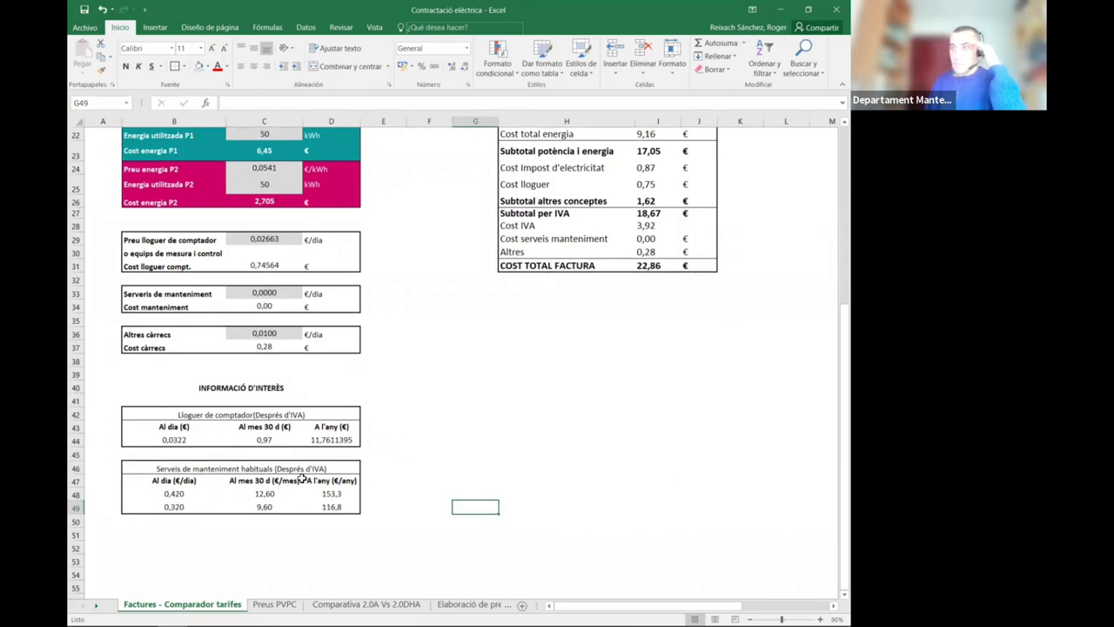
left_click(259, 506)
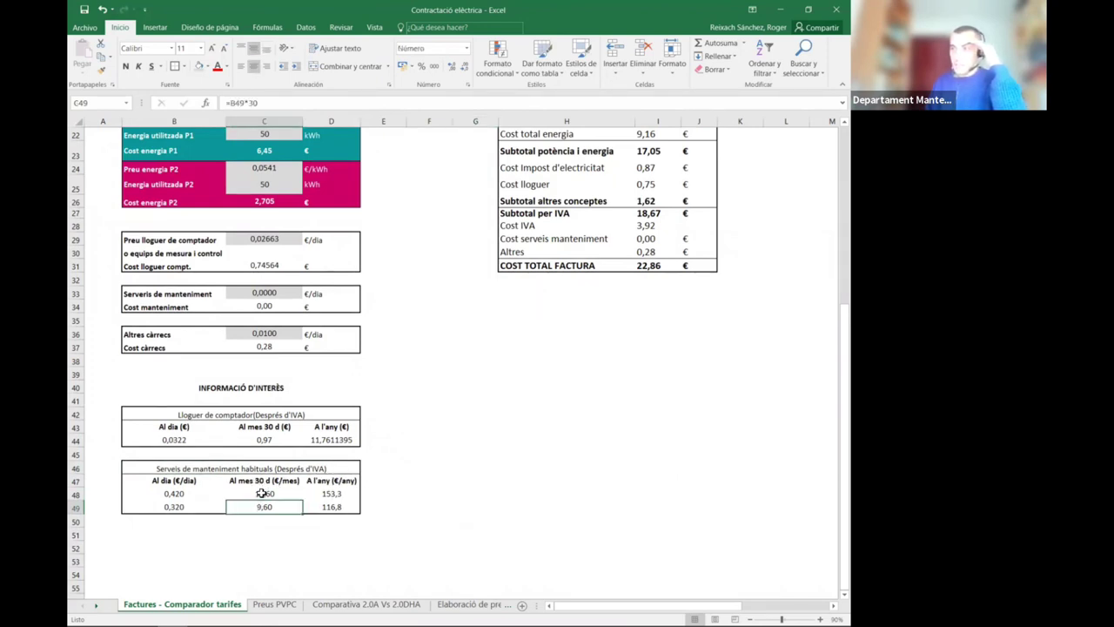
left_click(252, 496)
left_click(180, 493)
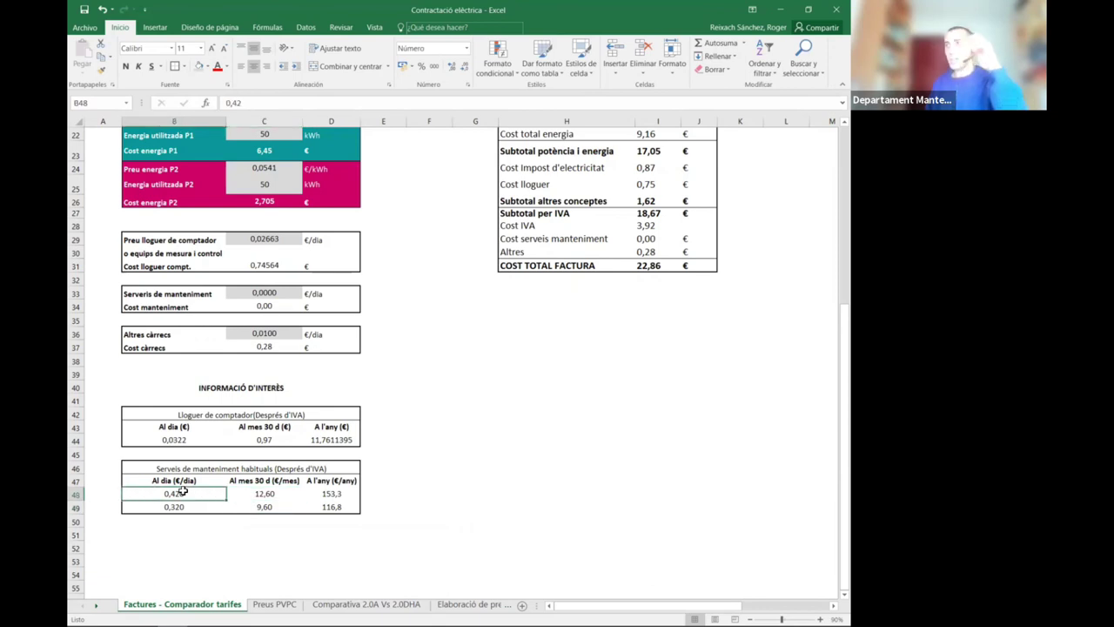
left_click(200, 68)
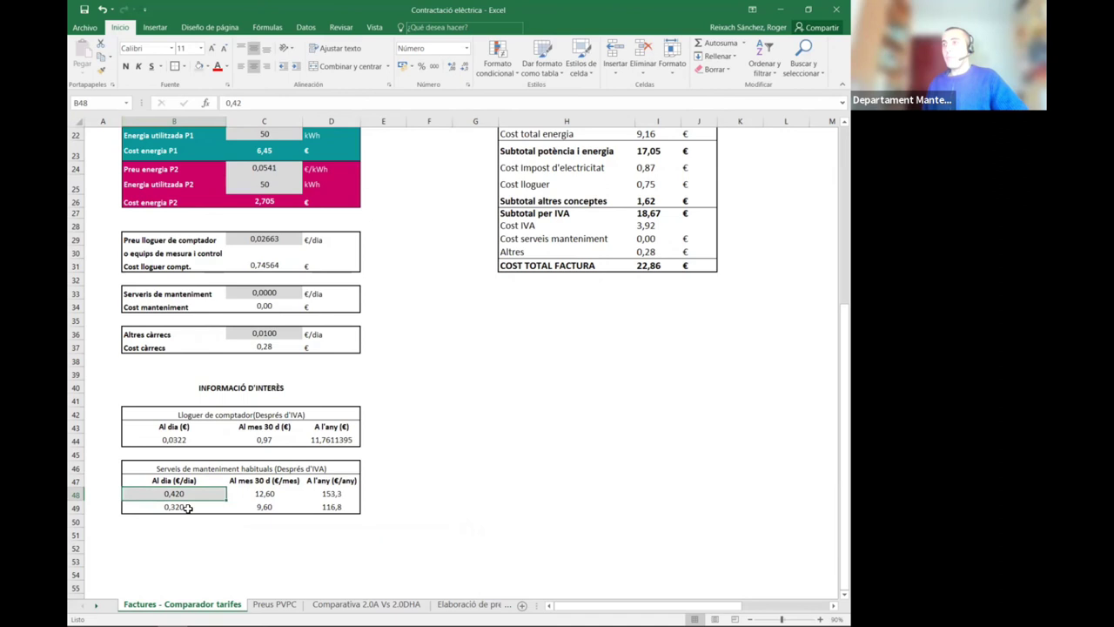
left_click(258, 495)
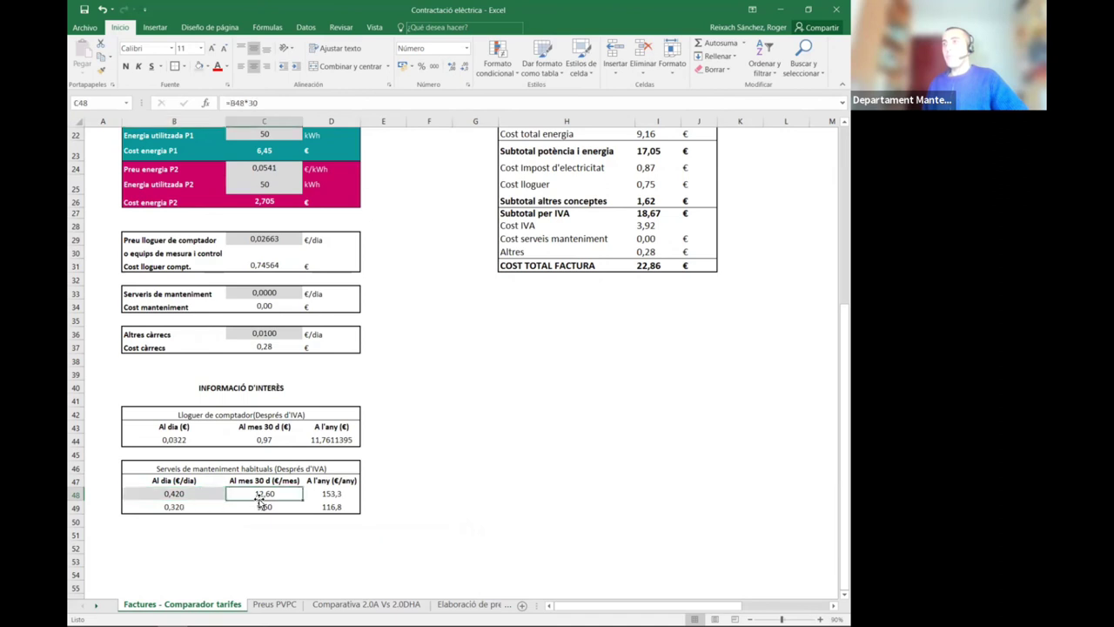
left_click(180, 506)
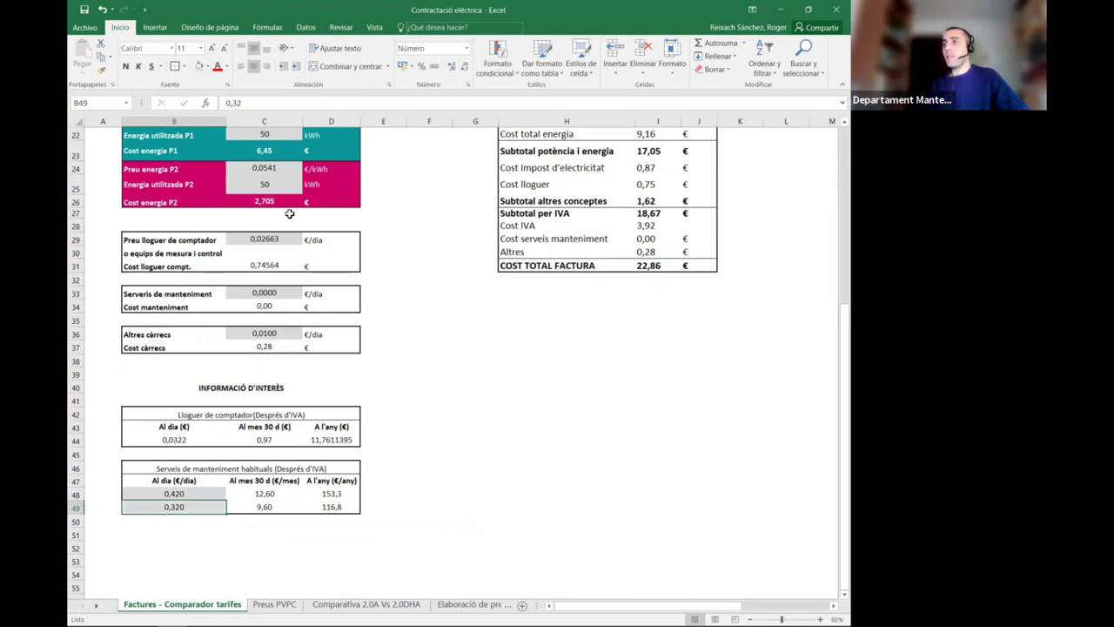
left_click(418, 359)
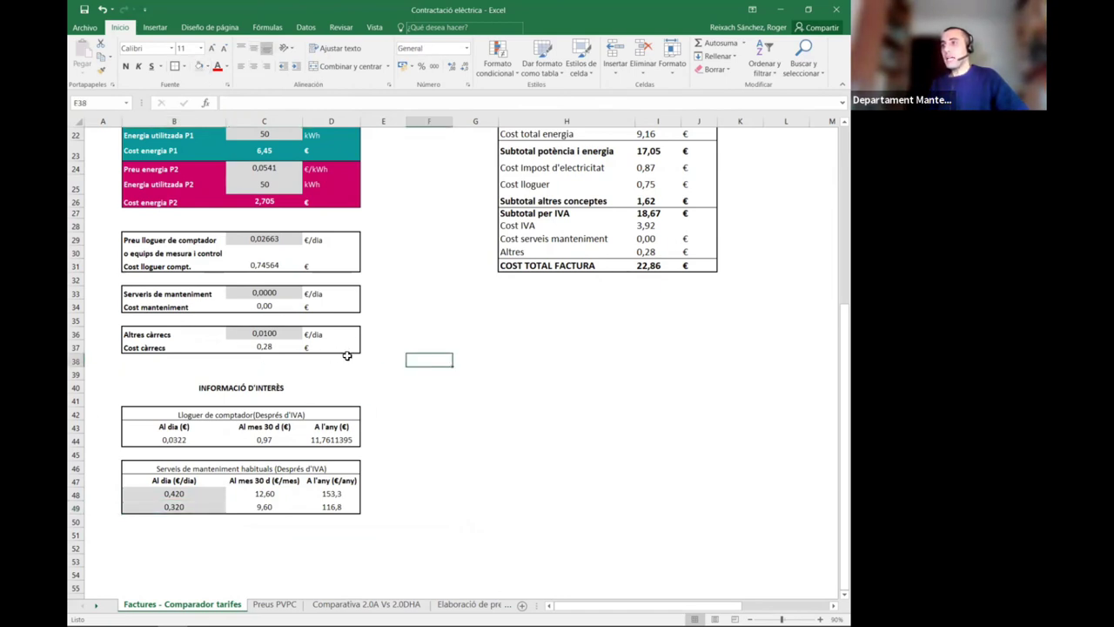
Review the rental, maintenance and other charges cost cells, the monthly meter rental in C44 and both invoice totals.
left_click(517, 427)
scroll(510, 412, "up", 2)
left_click(275, 372)
left_click(271, 413)
left_click(272, 456)
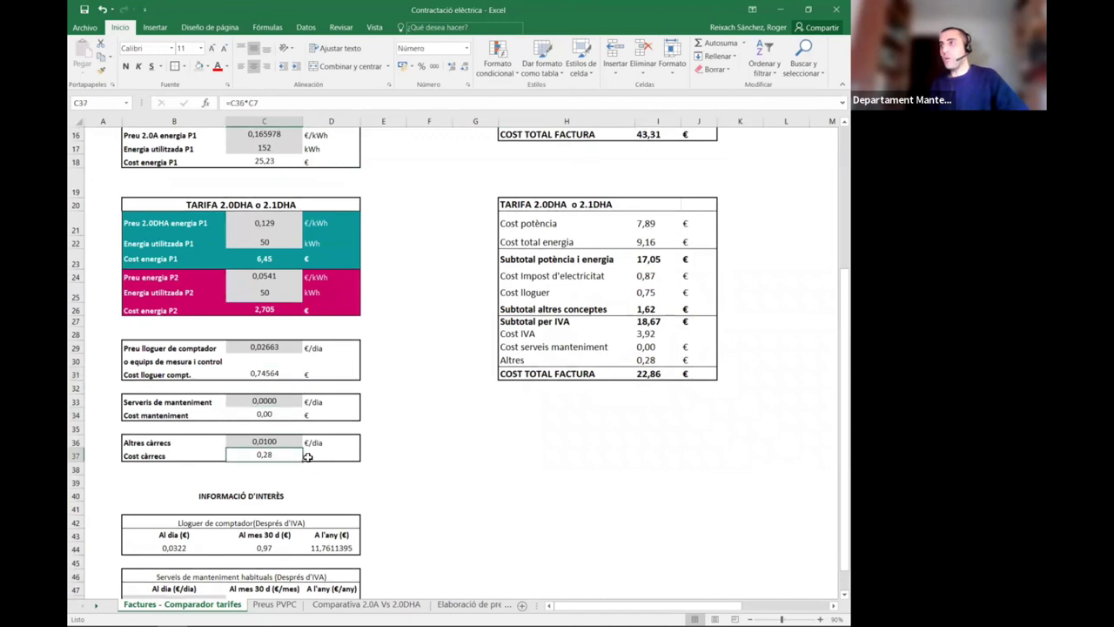
scroll(274, 461, "down", 1)
left_click(270, 507)
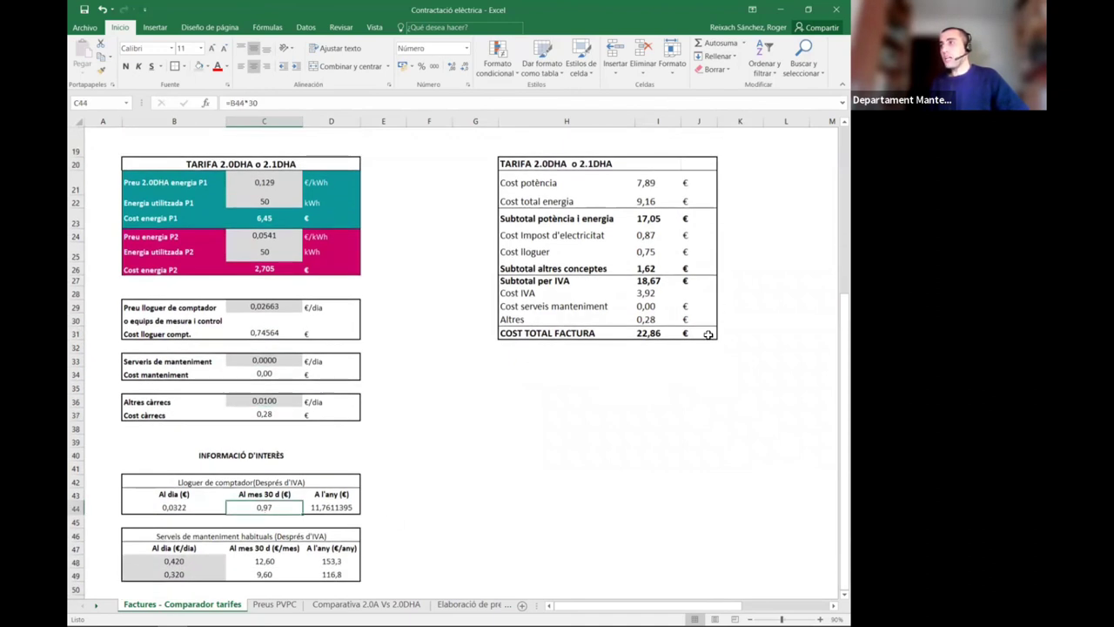
scroll(707, 334, "up", 3)
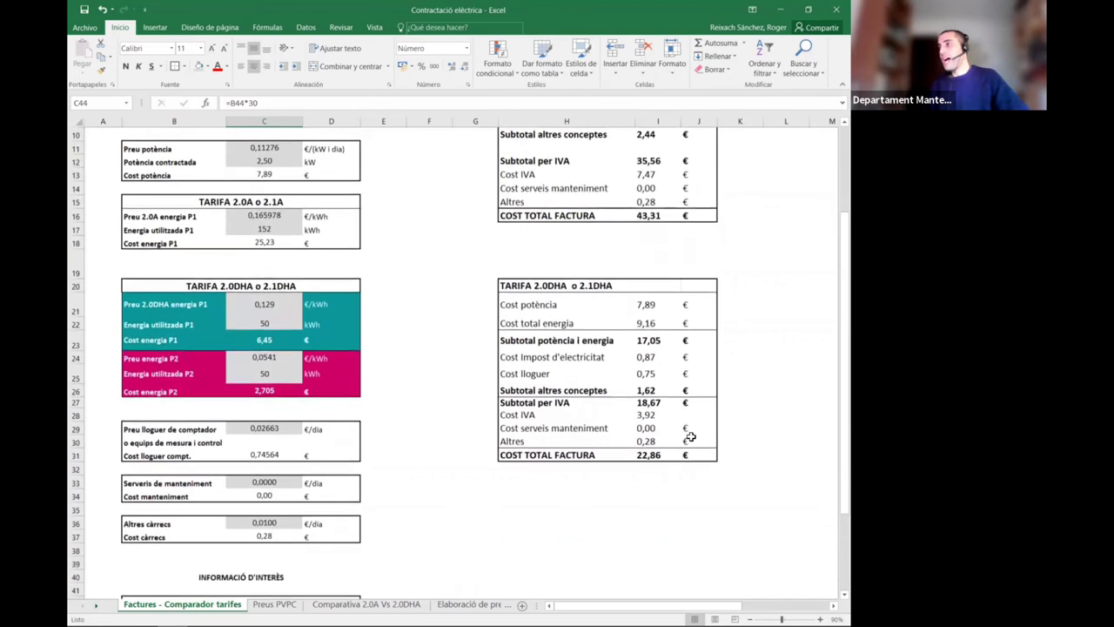
scroll(699, 459, "up", 3)
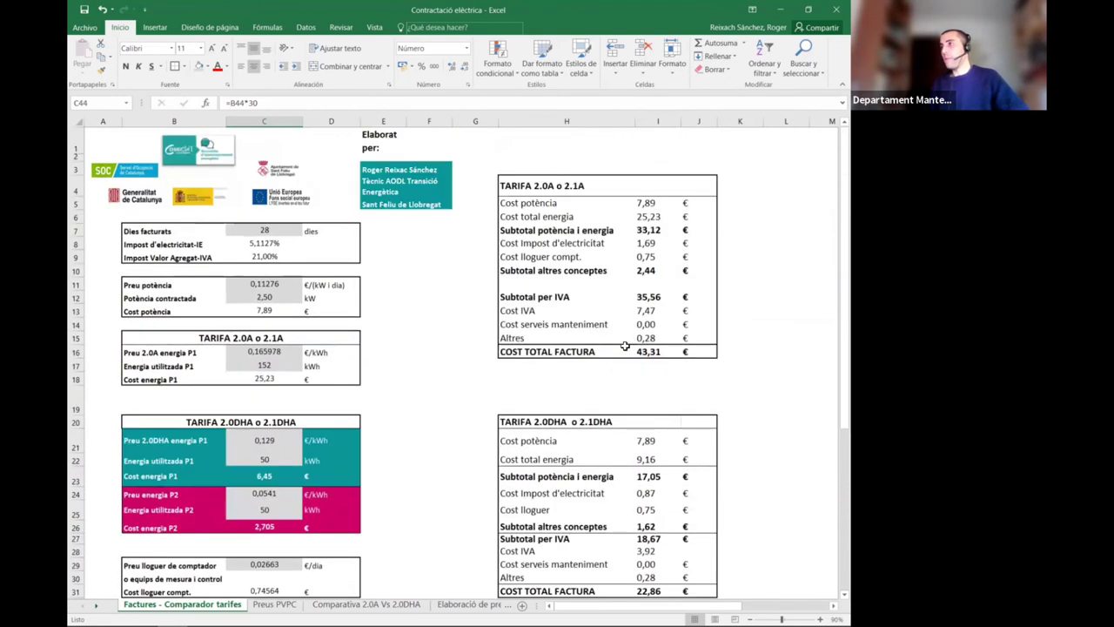
left_click(755, 336)
Switch from the workbook to the slide show and advance to the slide "EXTRA: Agraïments i sessions de recomanació".
left_click(780, 8)
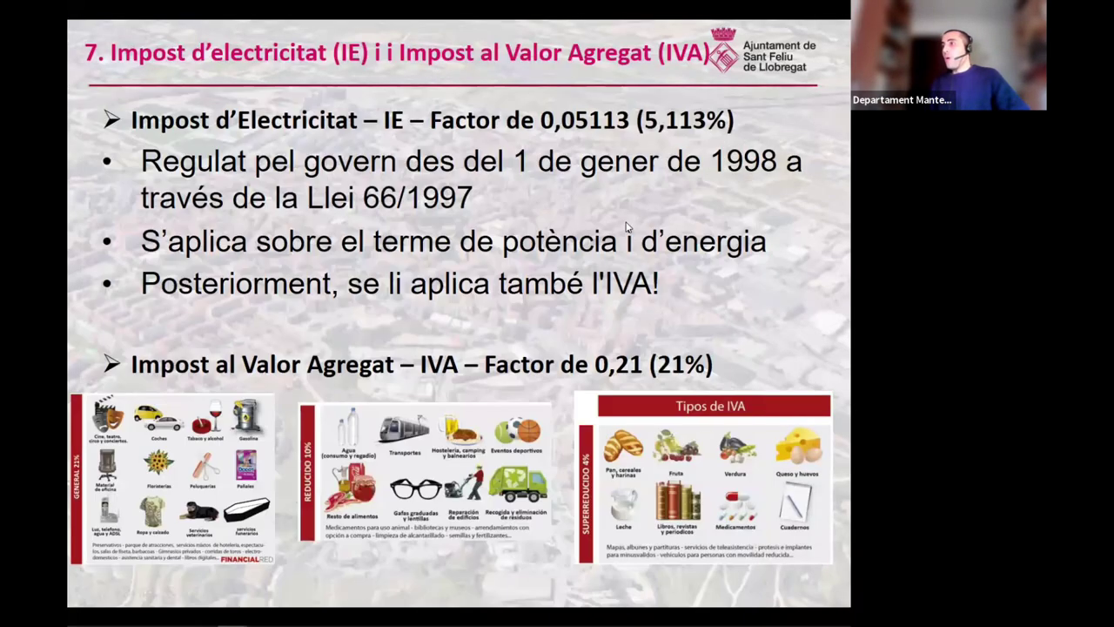
left_click(734, 226)
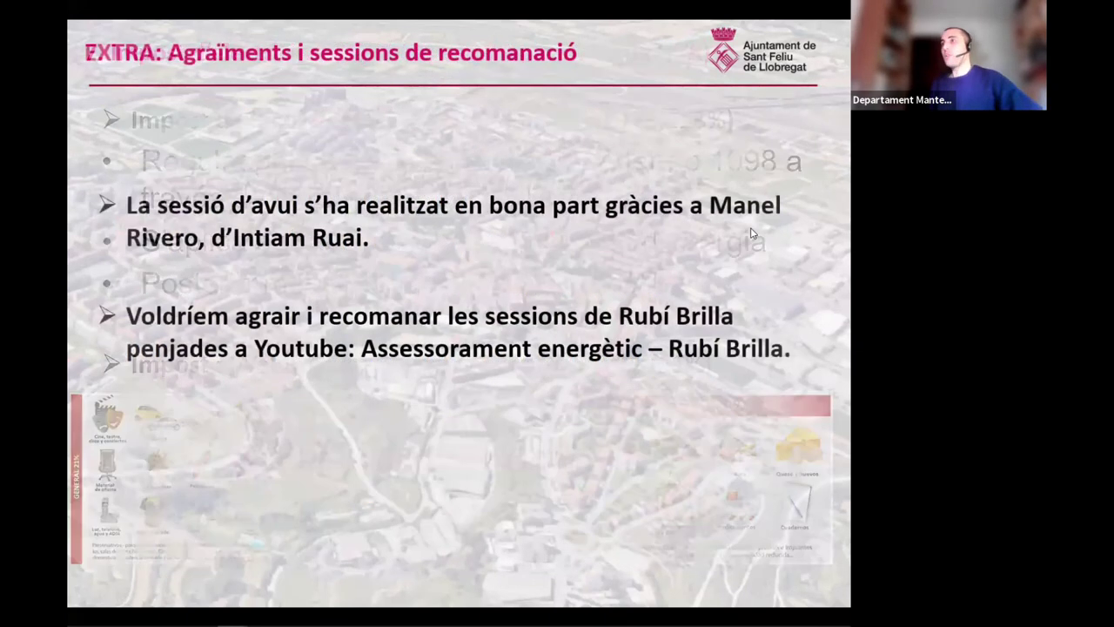